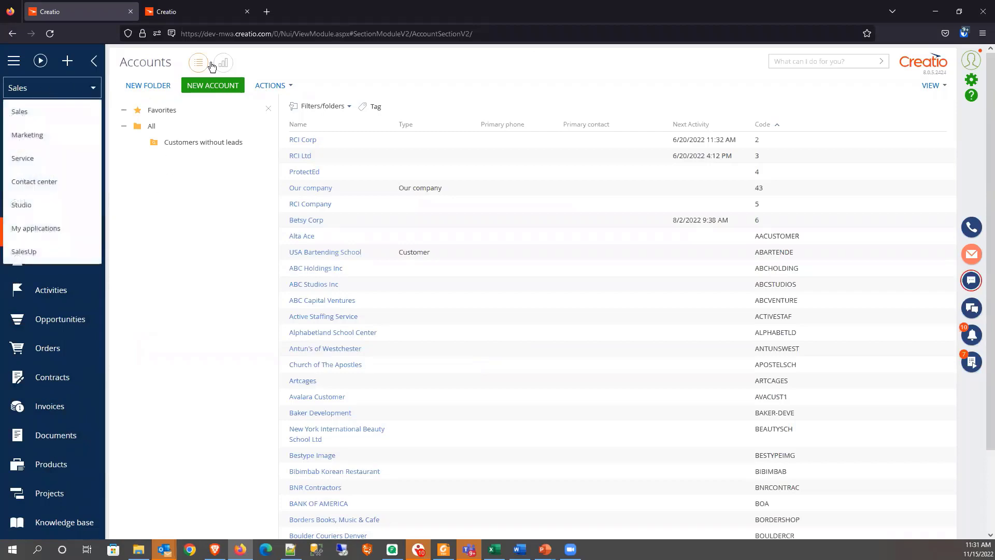
click(312, 62)
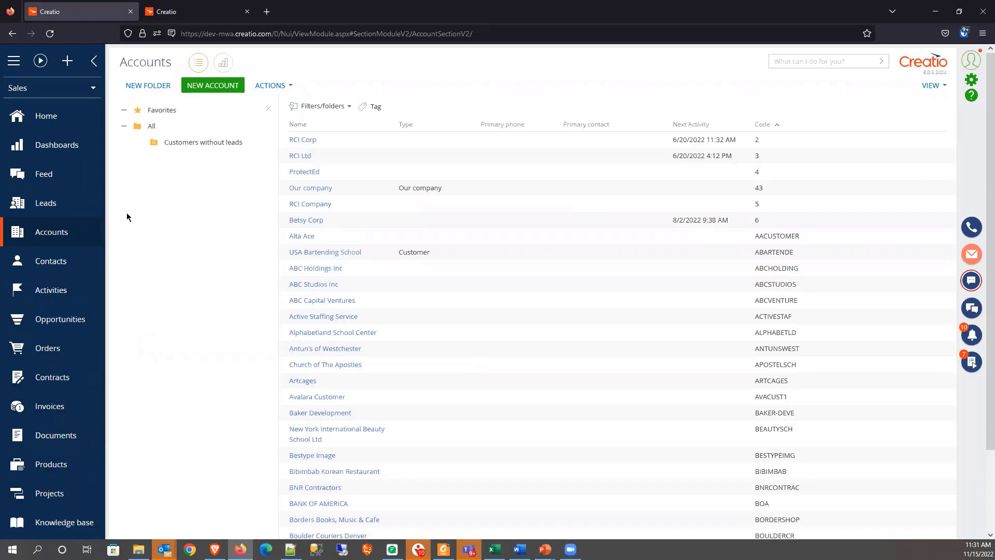
click(480, 35)
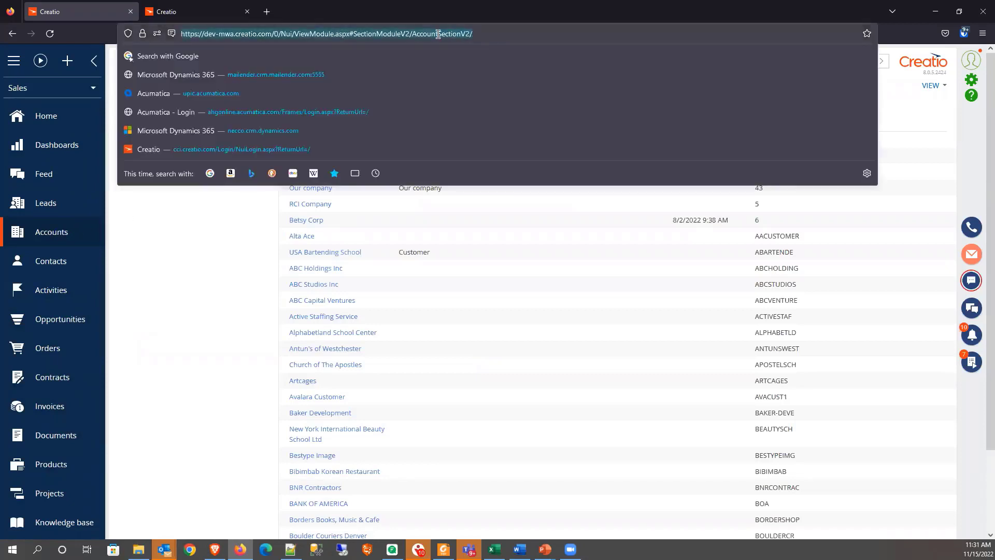
click(909, 105)
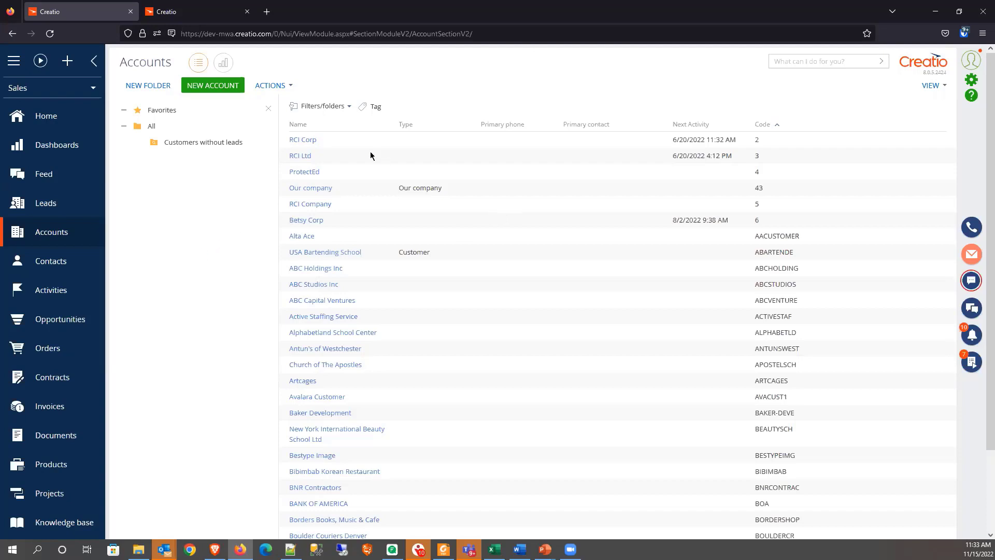
Open the RCI Corp account record, review its page layout, and return to the accounts list.
click(360, 141)
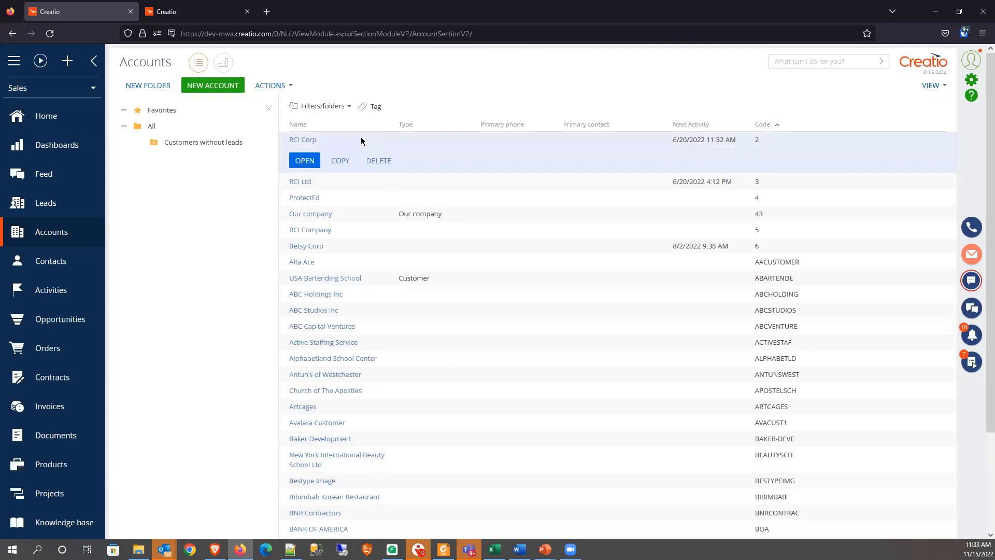
click(305, 162)
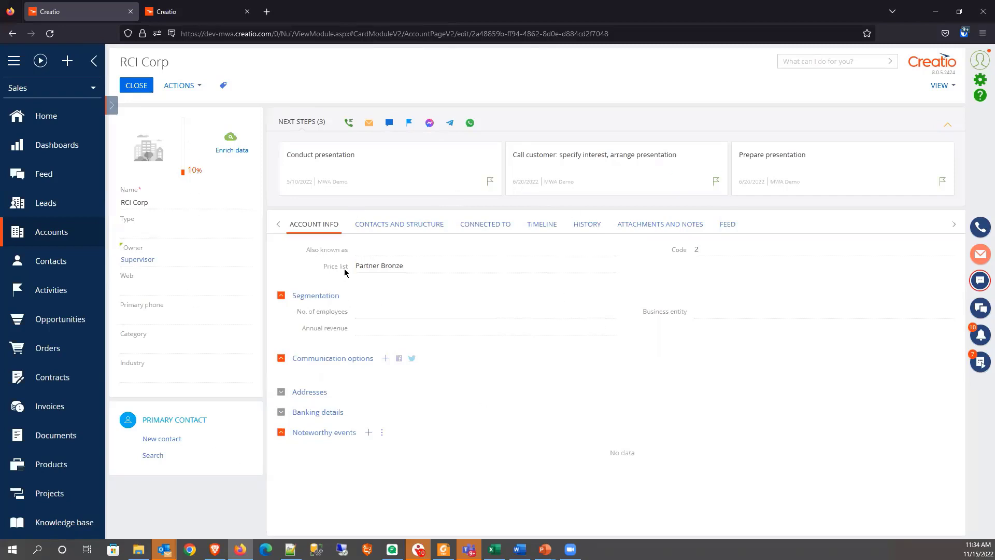
mouse_move(565, 187)
mouse_move(143, 129)
click(136, 86)
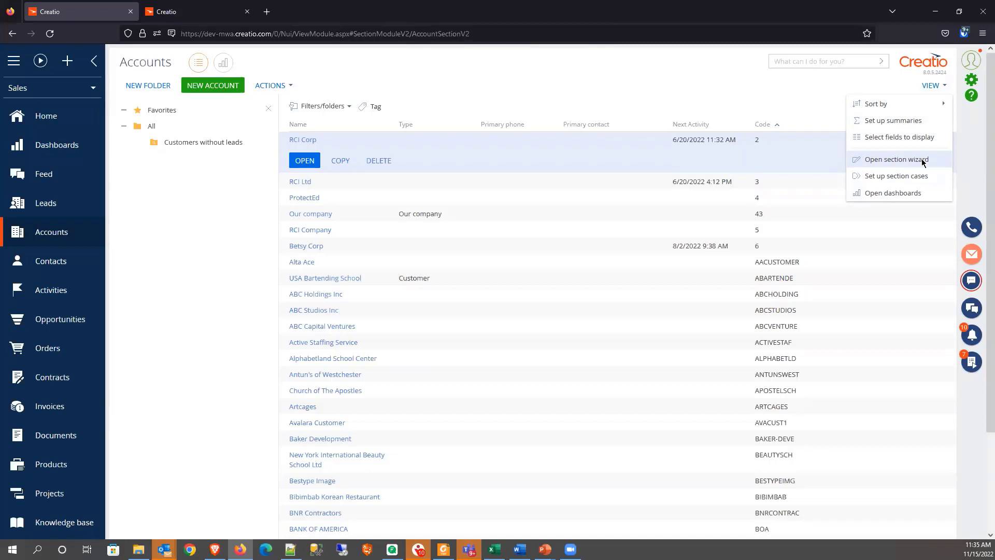
Open the section wizard for the Accounts section.
click(889, 161)
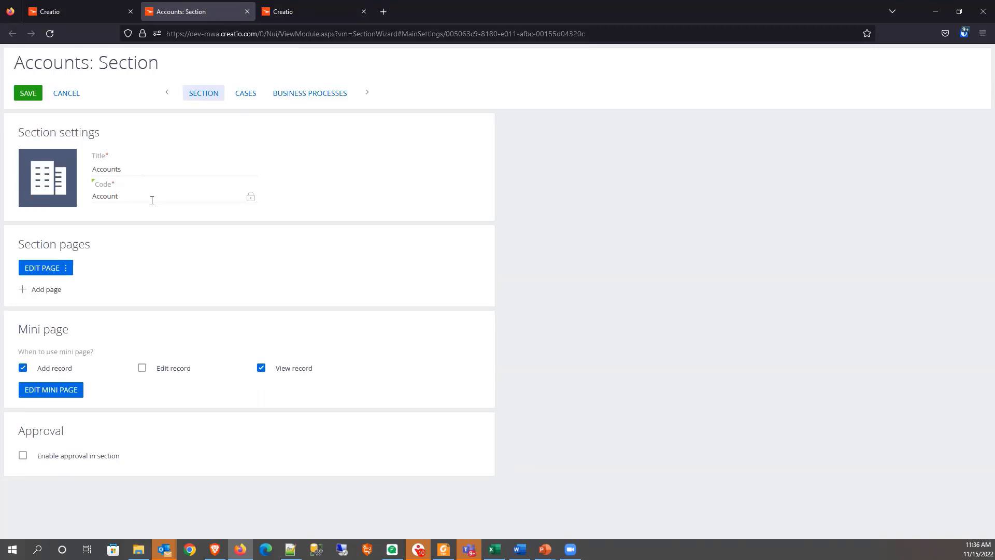
click(127, 169)
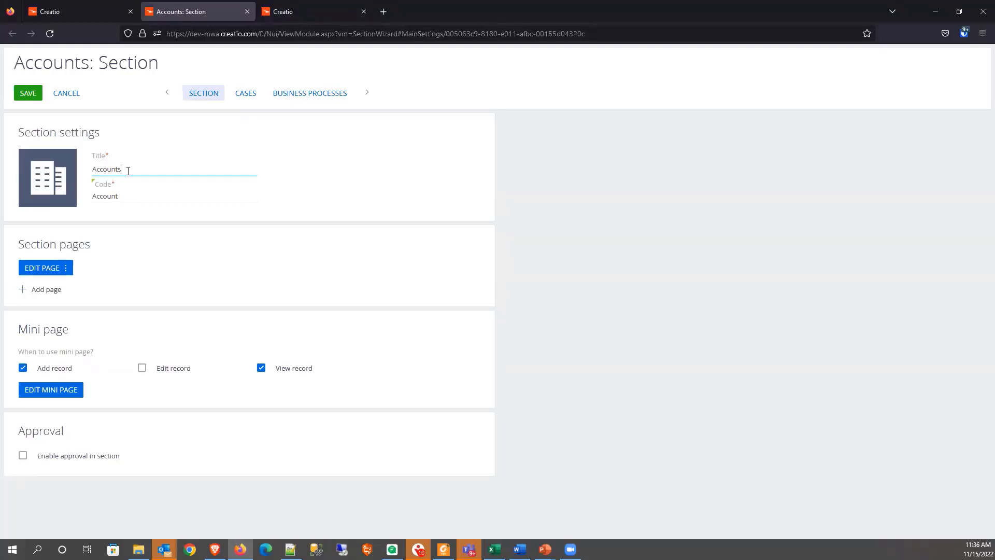
click(93, 13)
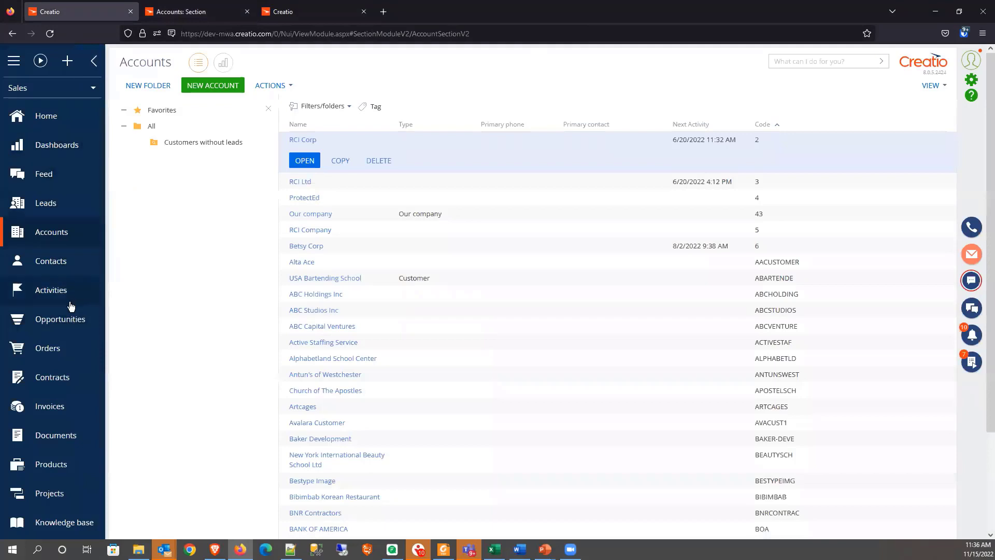
click(188, 15)
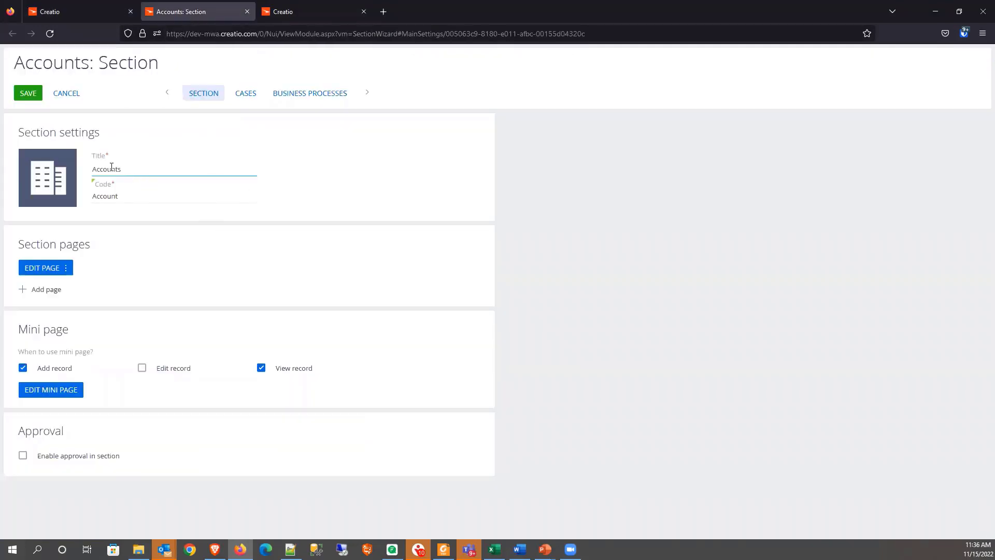
Try replacing the section title with Companies and with Organizations.
drag(129, 168, 81, 170)
text(Companies)
double_click(119, 169)
text(Organizations)
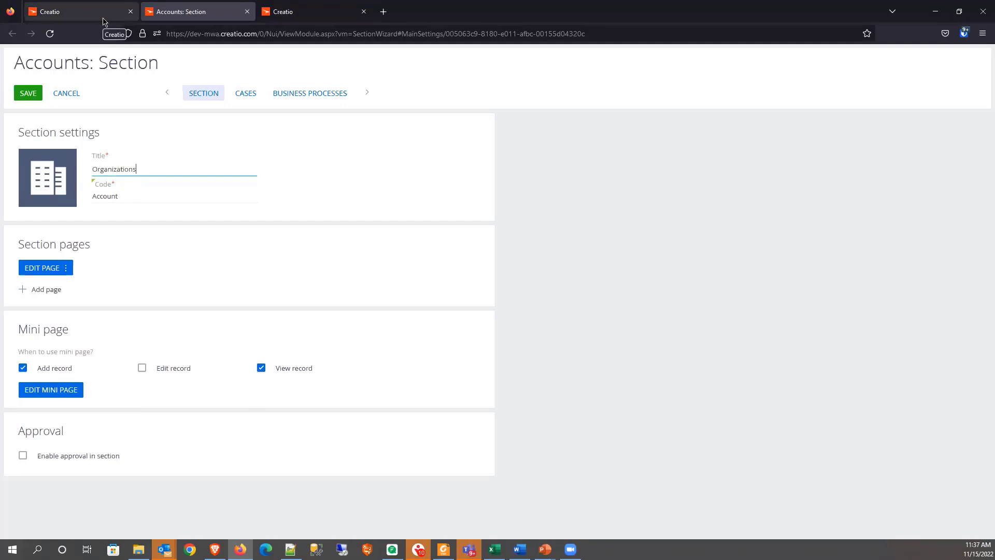
Set the section title back to Accounts.
drag(149, 169, 69, 171)
text(Acc)
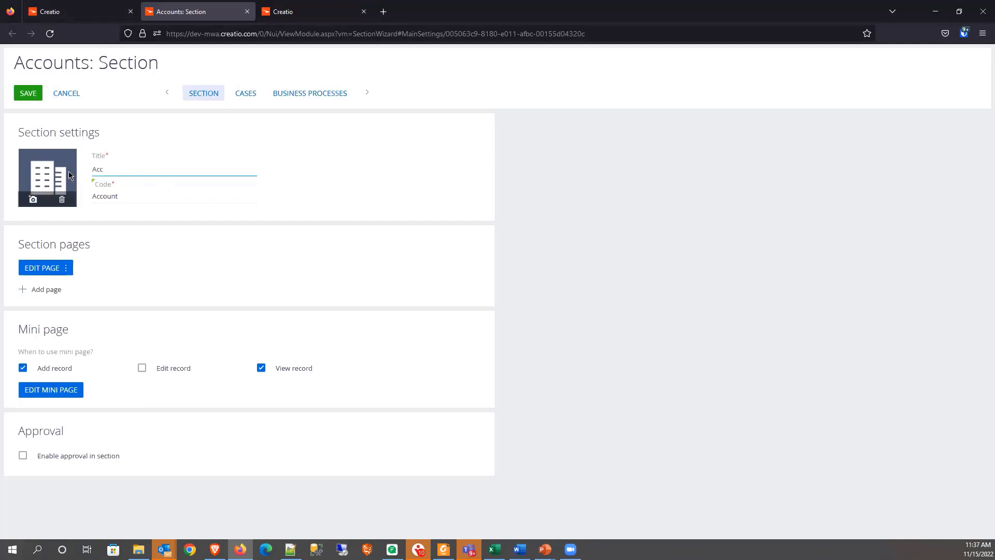
key(BackSpace)
key(BackSpace)
key(BackSpace)
text(Organizatio)
key(BackSpace)
key(BackSpace)
key(BackSpace)
key(BackSpace)
key(BackSpace)
key(BackSpace)
key(BackSpace)
key(BackSpace)
key(BackSpace)
key(BackSpace)
key(BackSpace)
text(Acco7unb)
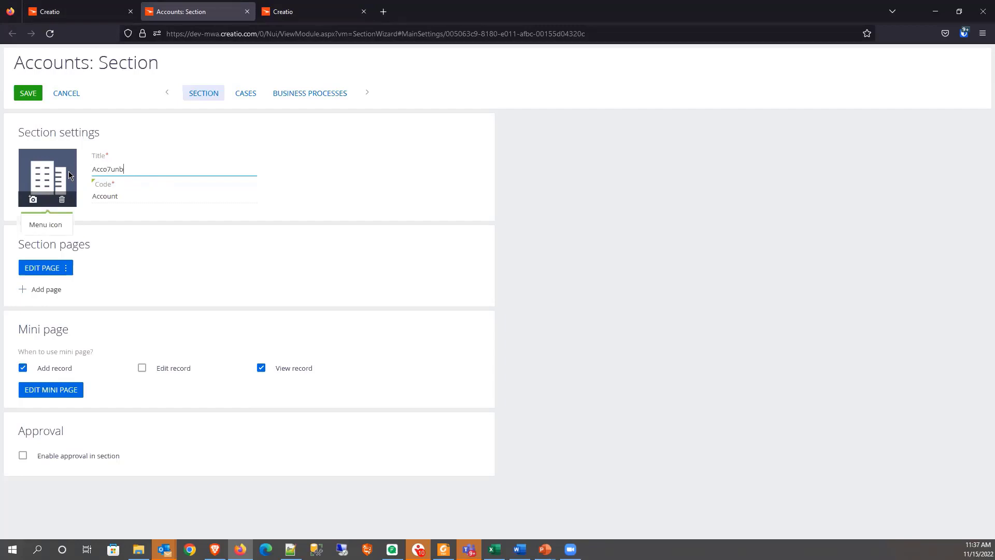
key(BackSpace)
key(BackSpace)
key(BackSpace)
key(BackSpace)
text(unts)
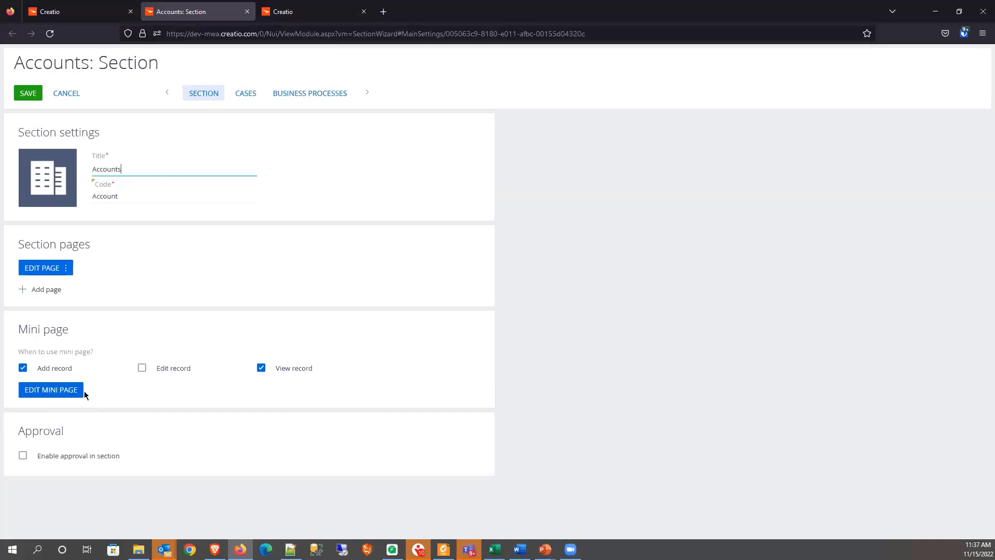
View the mini page for adding a new account, cancel it, and return to the section wizard.
click(68, 16)
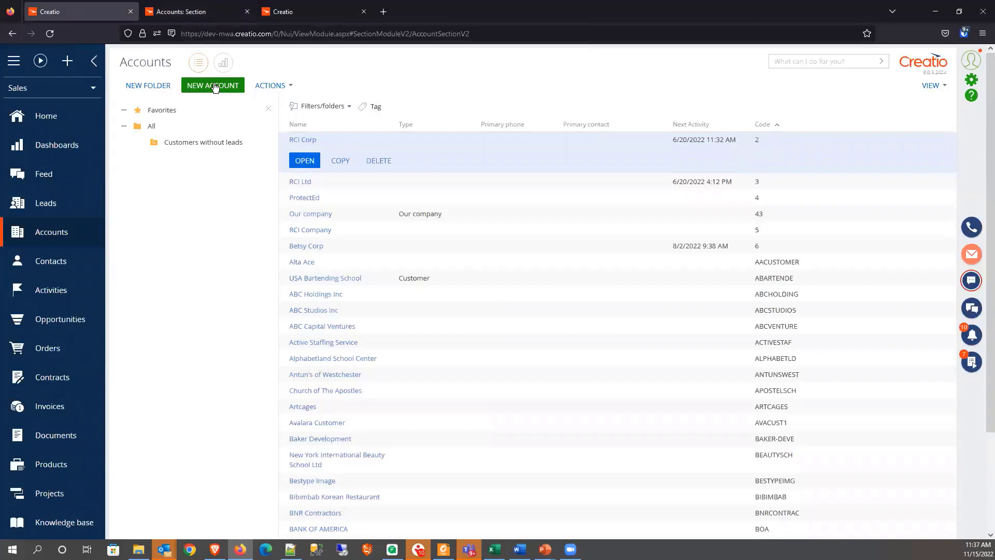
click(68, 61)
click(111, 85)
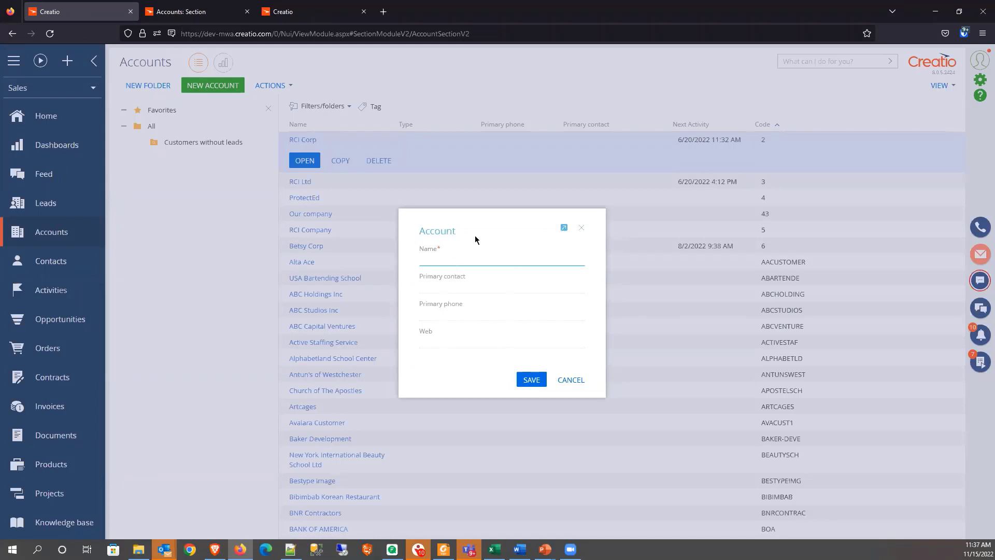
click(570, 384)
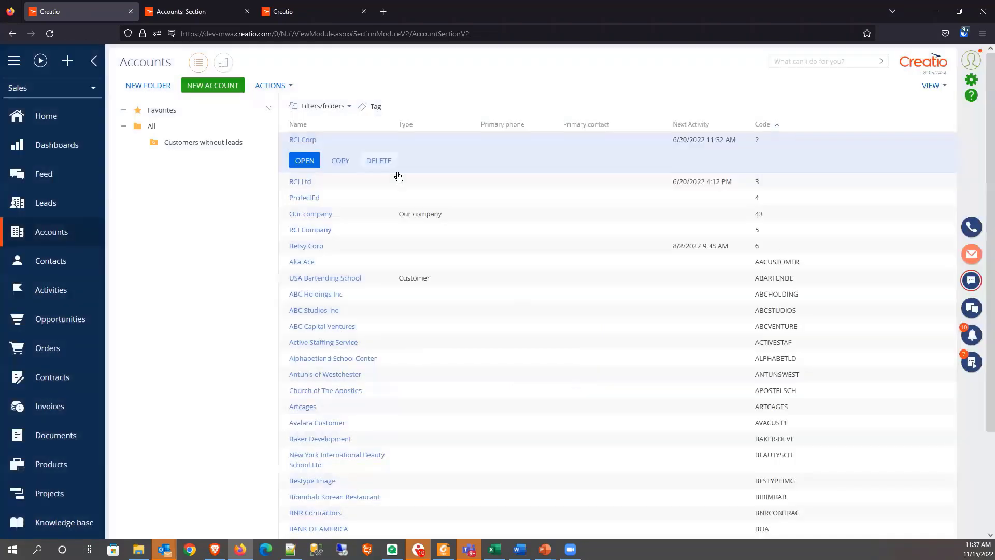
click(196, 13)
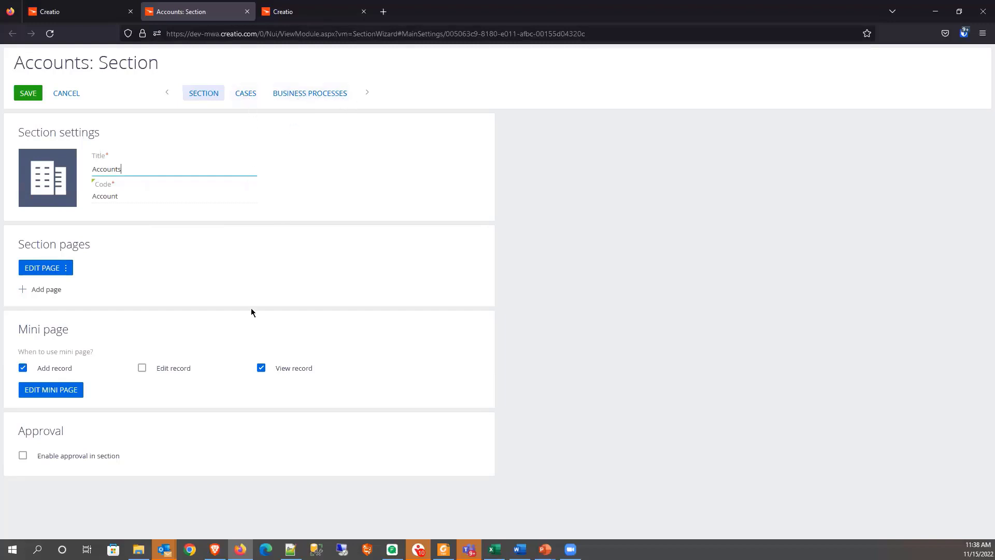
Open the account section page for editing and look through its list of existing columns.
click(43, 269)
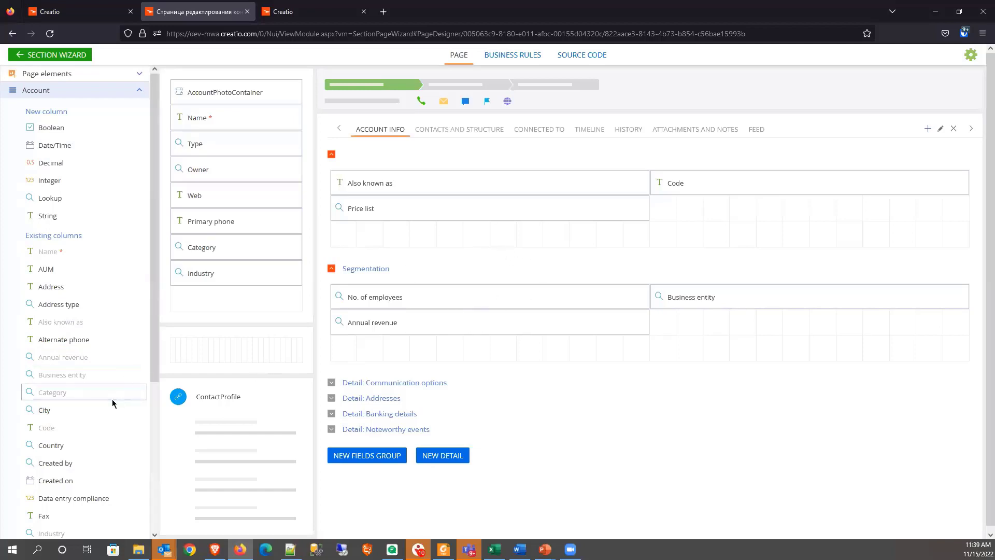
scroll(77, 430, down, 3)
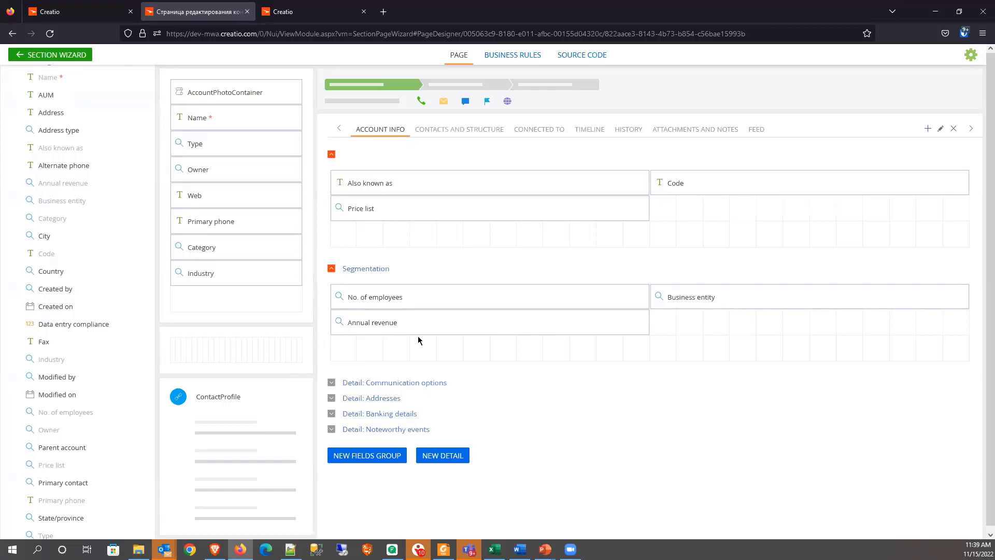
scroll(82, 413, down, 1)
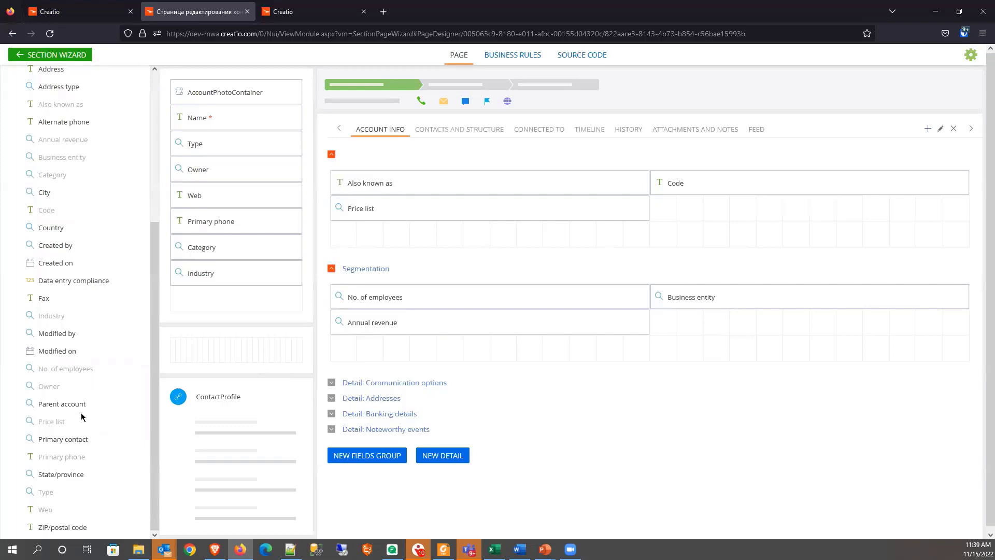
scroll(81, 413, up, 5)
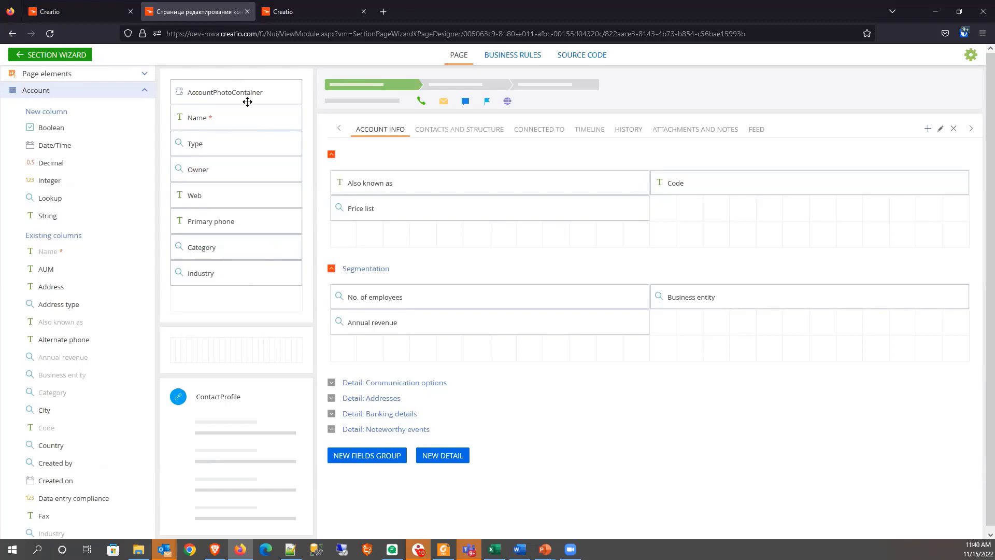
Compare the RCI Corp record's profile, primary contact block, tabs and field groups with the page designer layout.
click(72, 12)
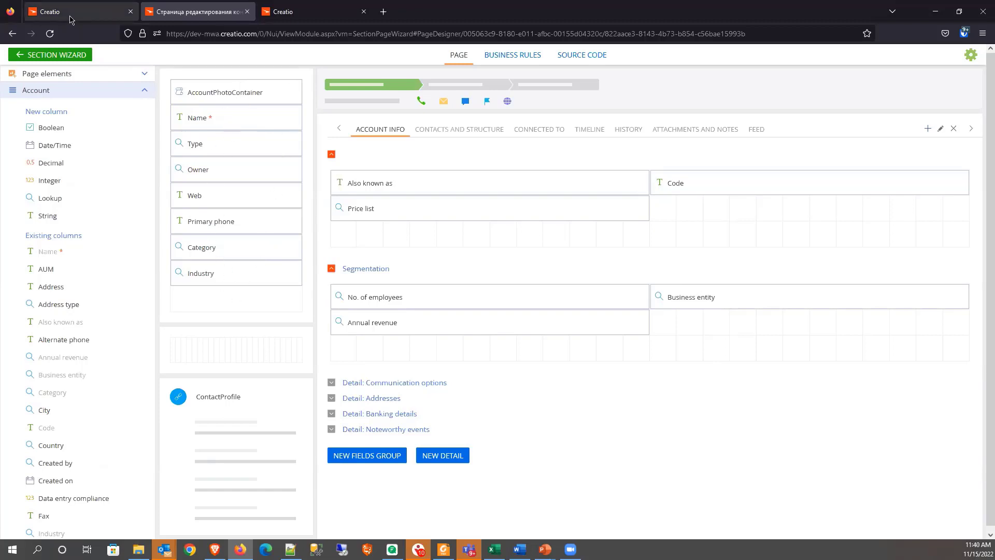
click(310, 160)
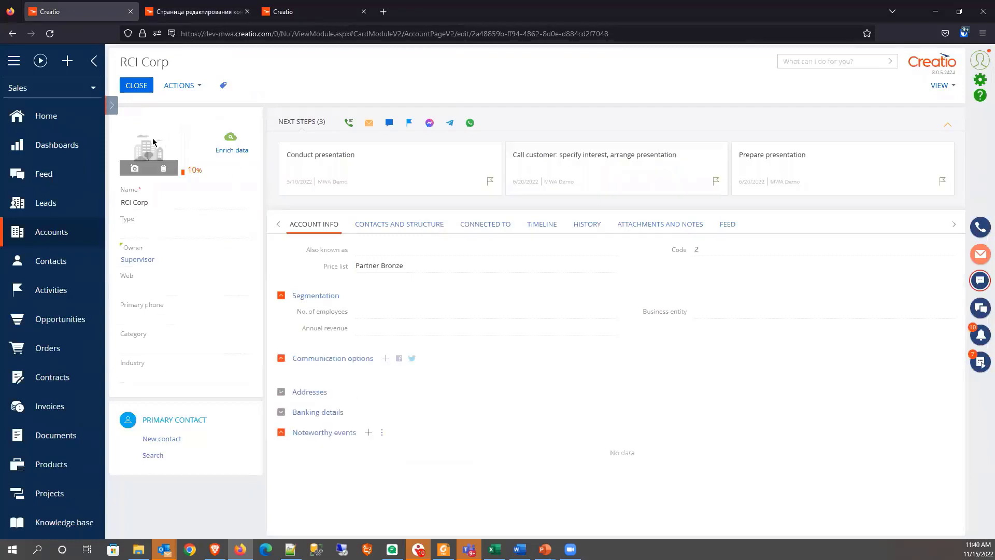
click(196, 17)
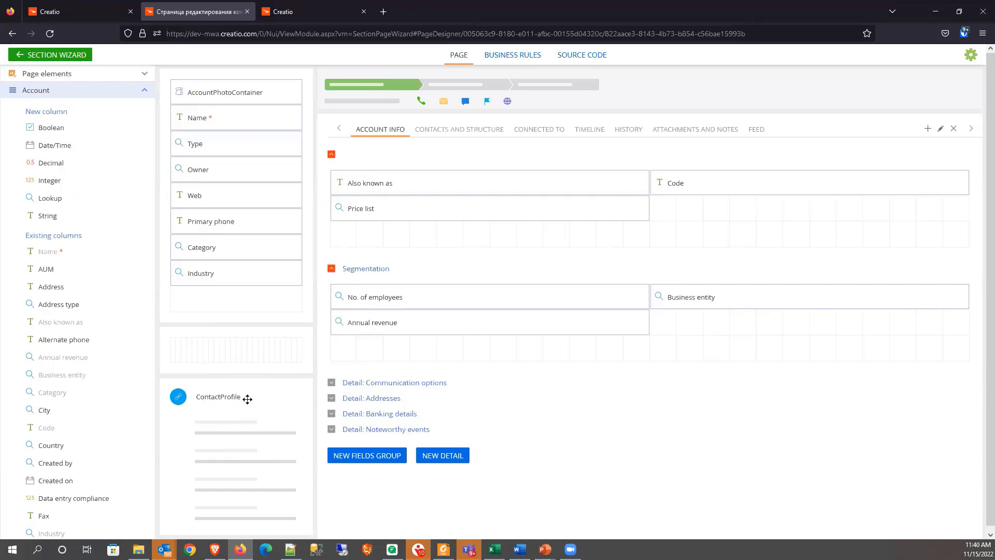
click(80, 12)
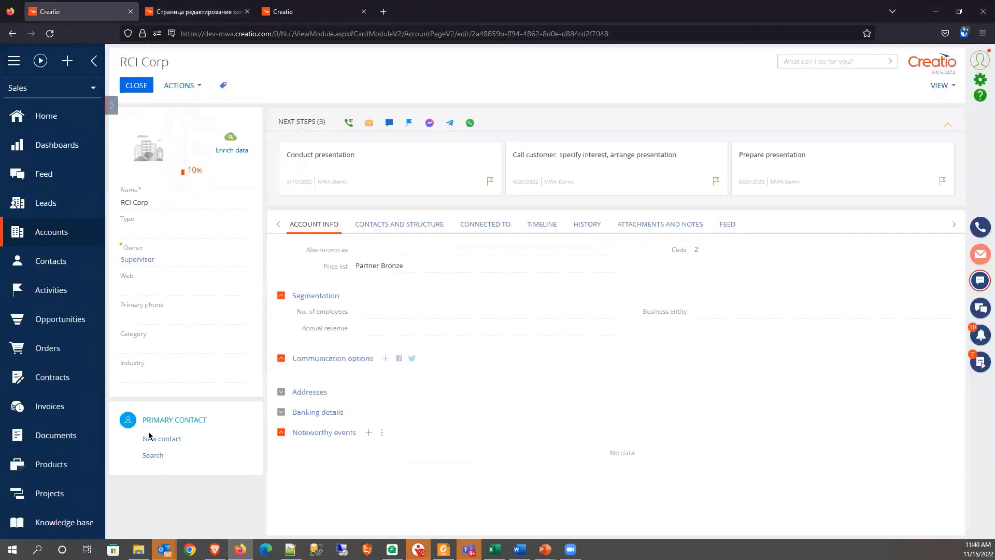
click(203, 12)
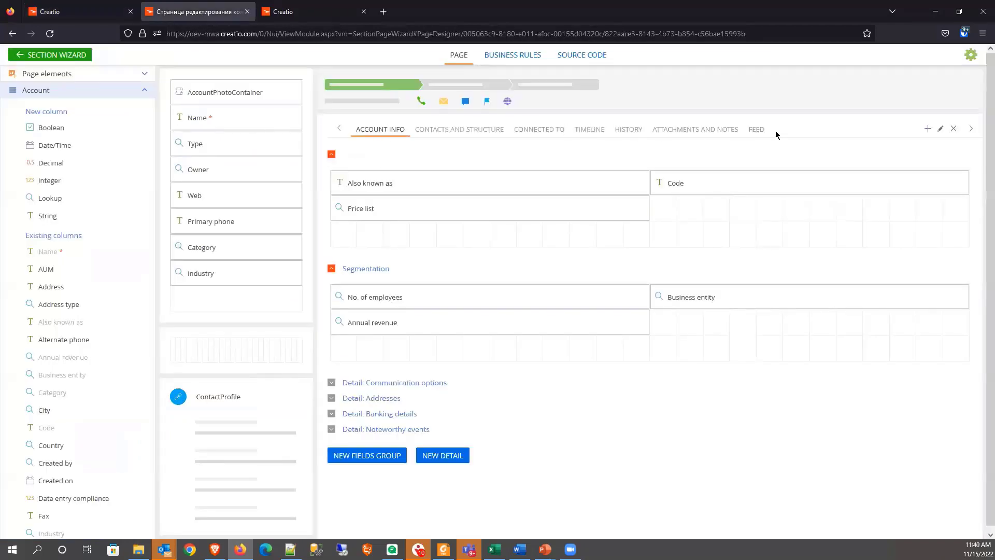
click(107, 12)
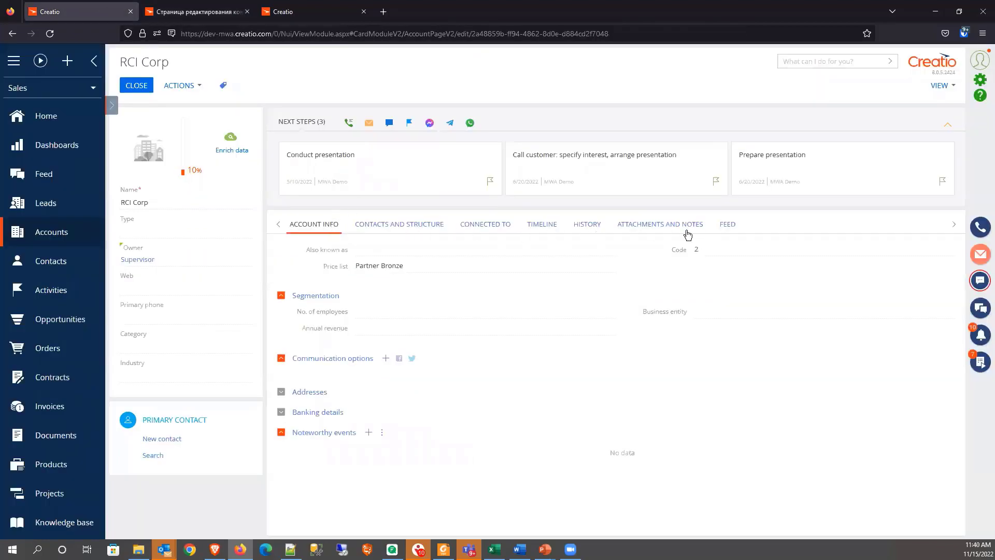
click(205, 15)
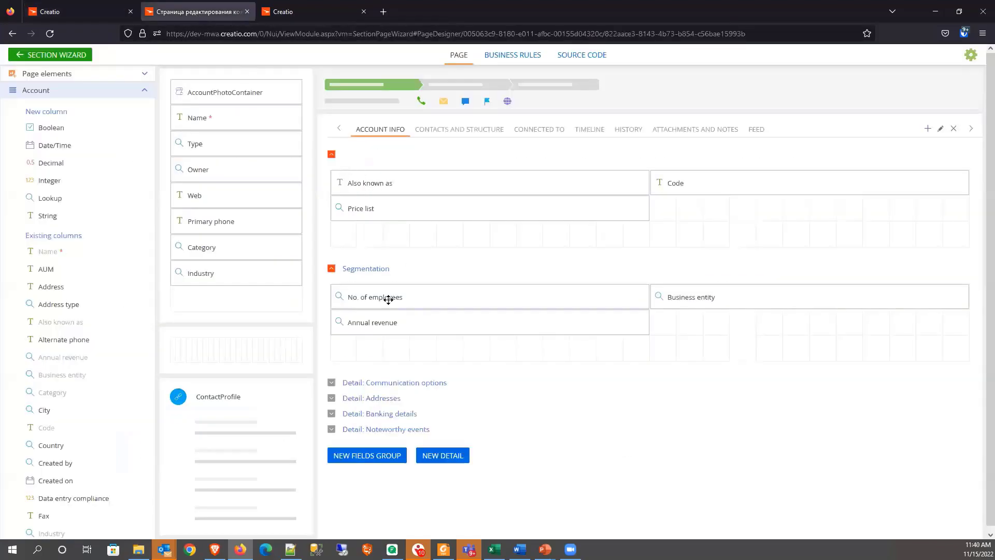
mouse_move(356, 157)
mouse_move(392, 399)
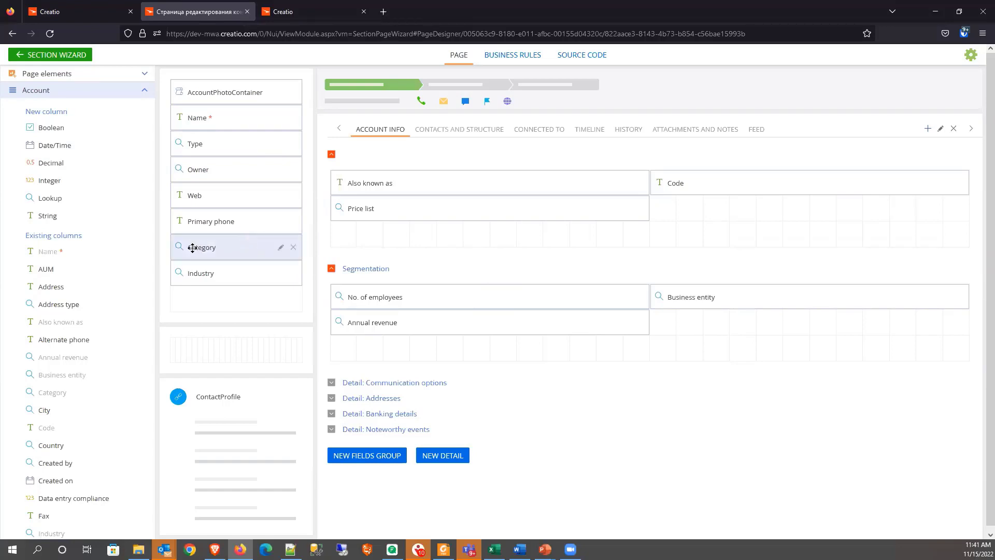
Check the available Category choices on the RCI Corp record without selecting one.
click(81, 12)
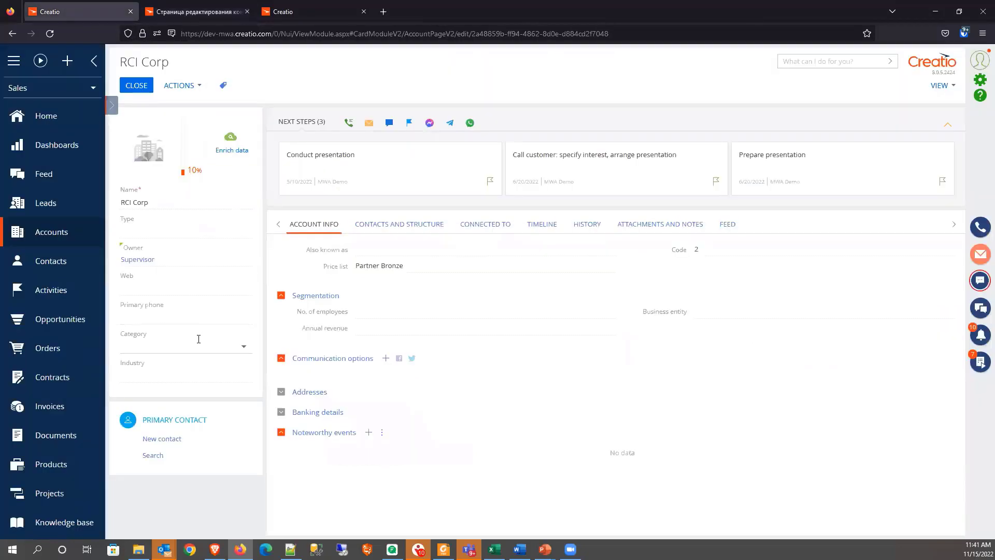
click(243, 351)
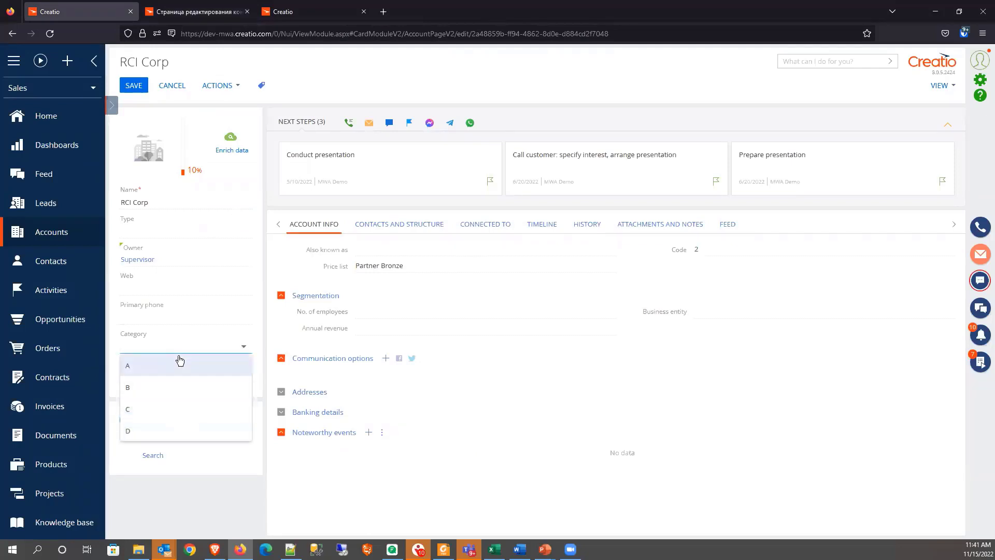
click(263, 344)
Remove the Category field from the account page's profile block and move Industry up directly below Primary phone.
click(207, 13)
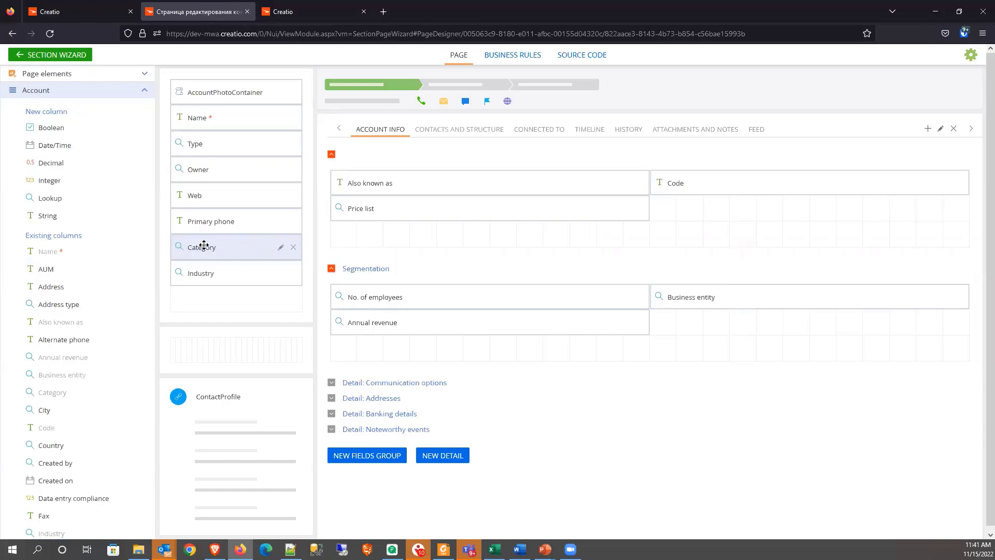
click(294, 249)
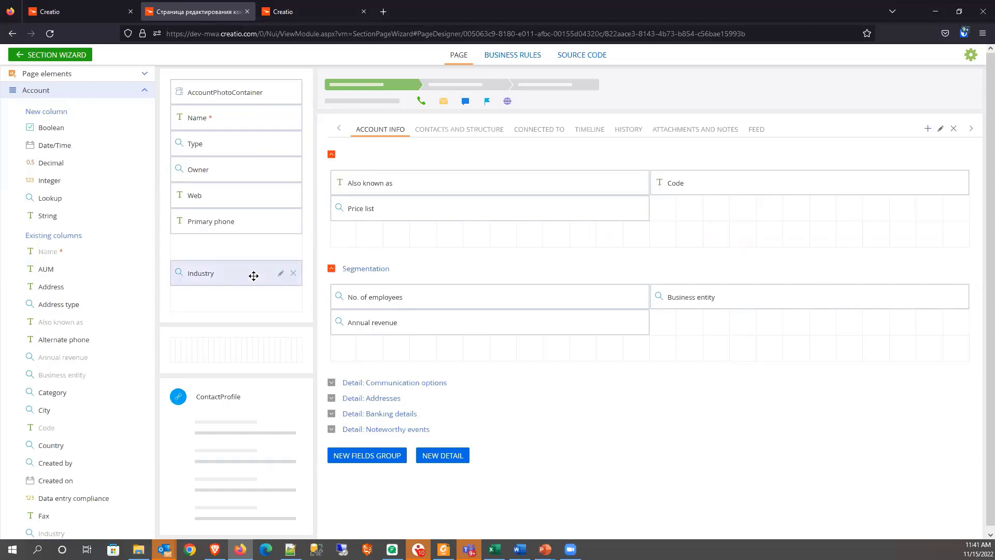
drag(254, 276, 253, 264)
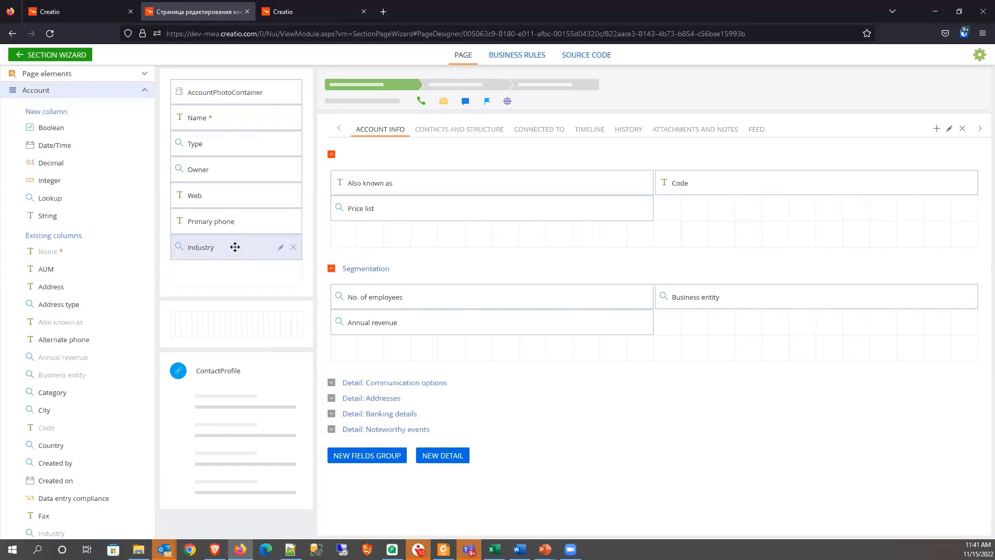
Move Industry one row lower in the profile block and return it directly below Primary phone.
mouse_move(234, 244)
mouse_down()
mouse_move(238, 280)
mouse_move(236, 253)
mouse_up()
drag(242, 249, 245, 279)
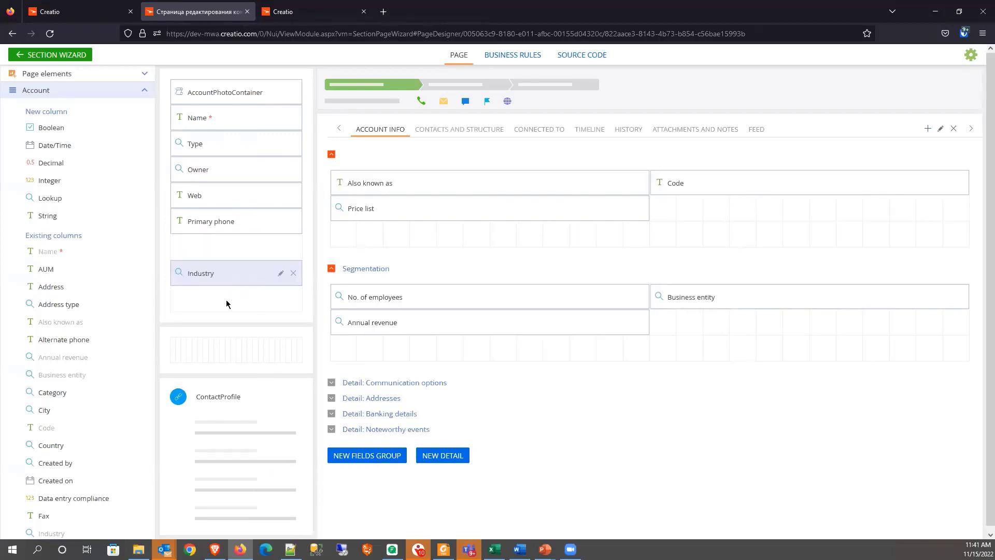
drag(233, 273, 237, 258)
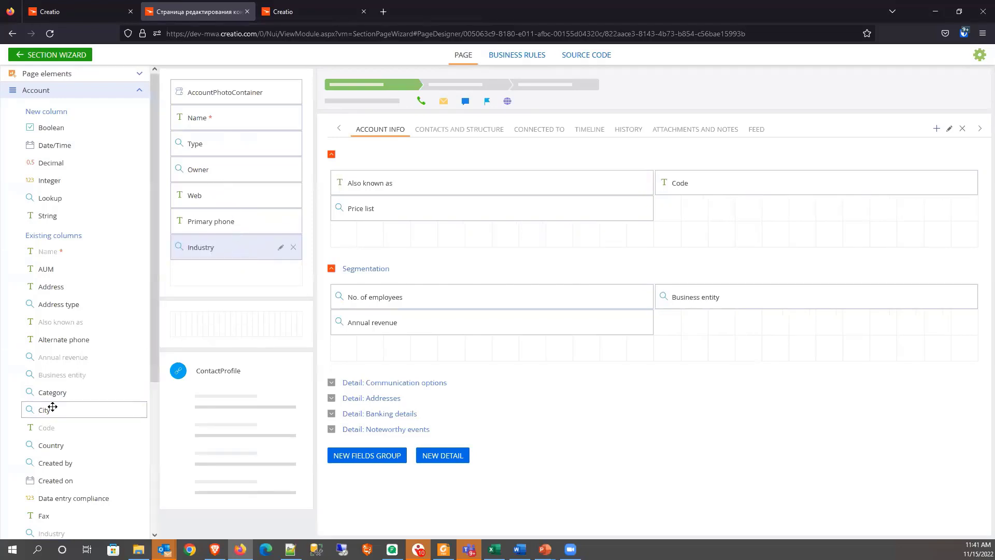
Add the existing Primary contact column to the account page's profile block directly below Industry.
scroll(85, 400, down, 3)
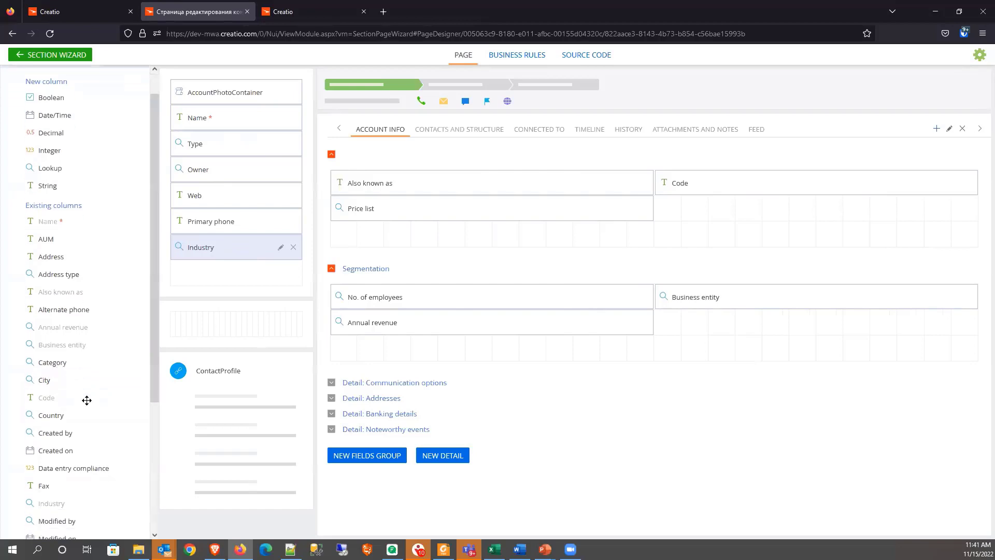
scroll(86, 400, down, 2)
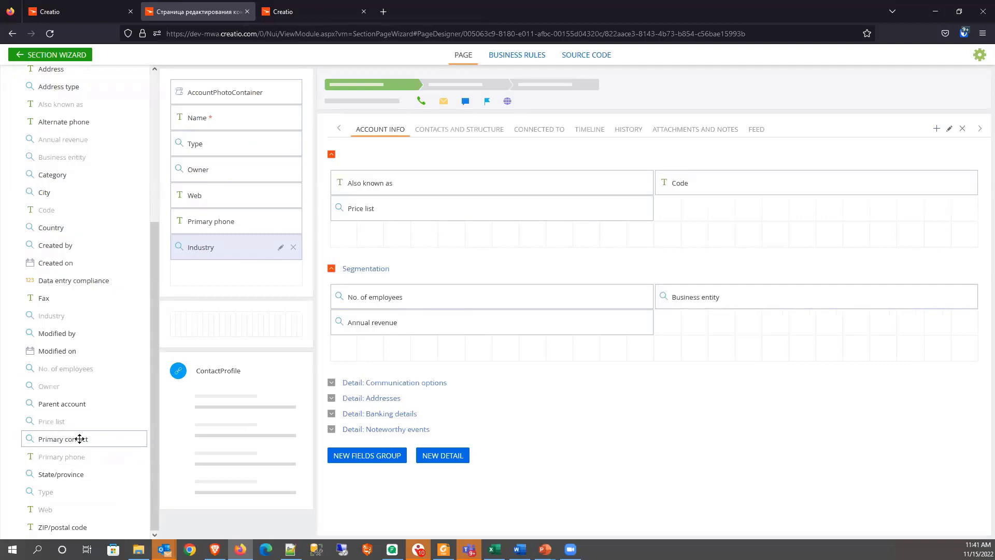
scroll(67, 433, up, 4)
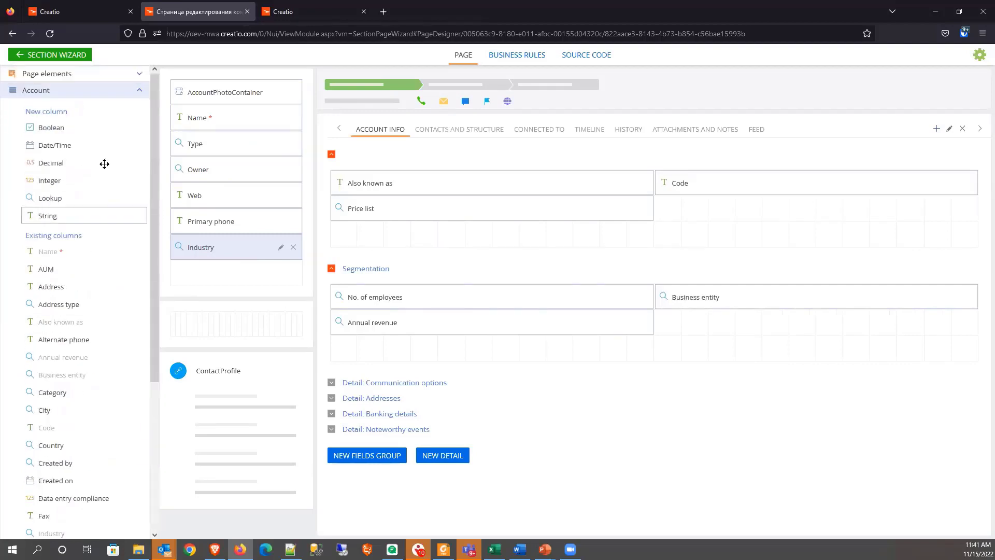
scroll(62, 338, down, 3)
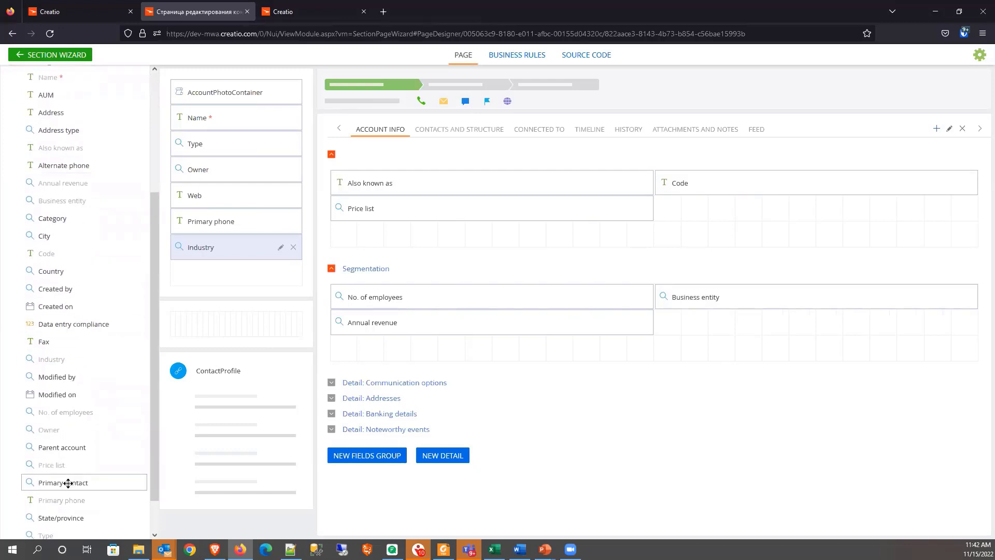
drag(76, 481, 215, 278)
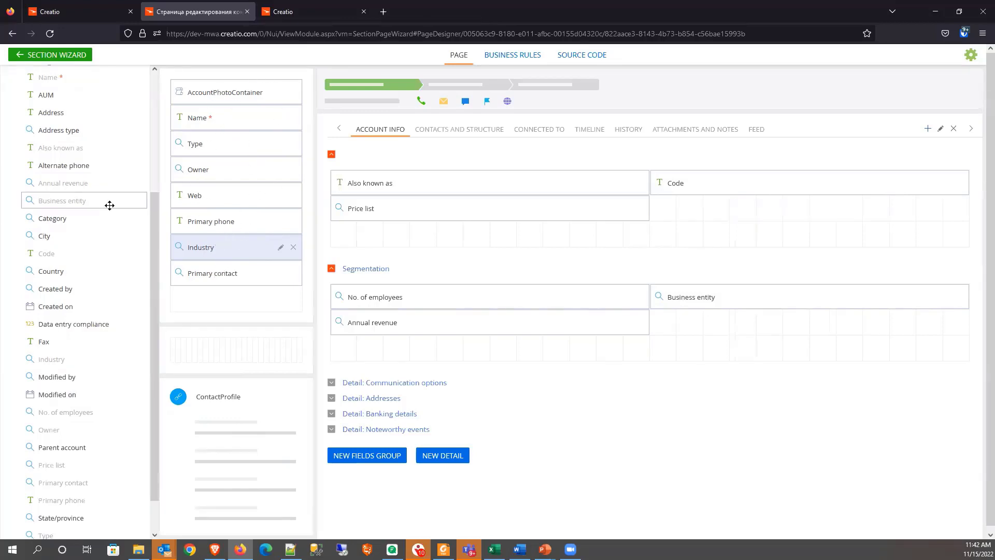
Add a new Decimal column titled "YTD Sales" below Price list on the Account info tab.
scroll(107, 228, up, 3)
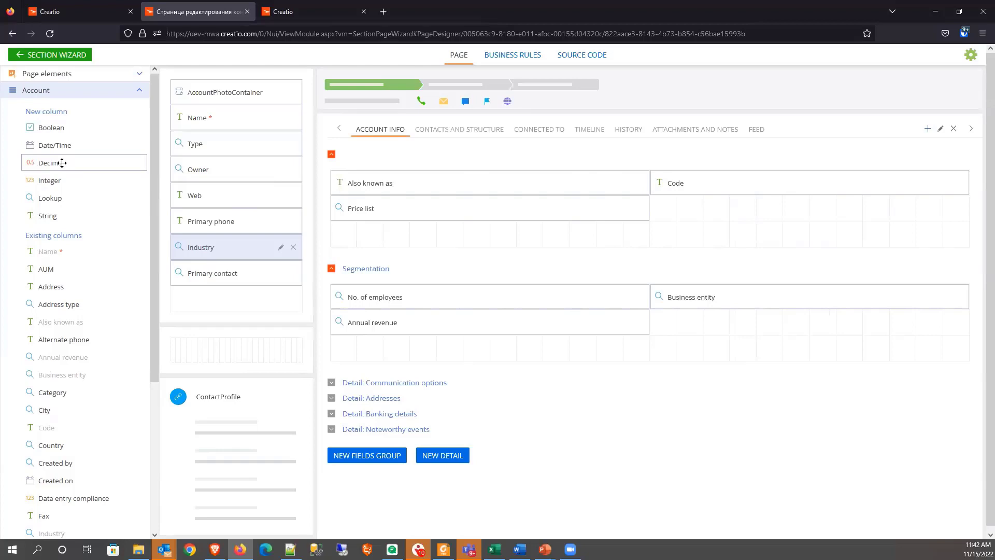
drag(61, 163, 341, 232)
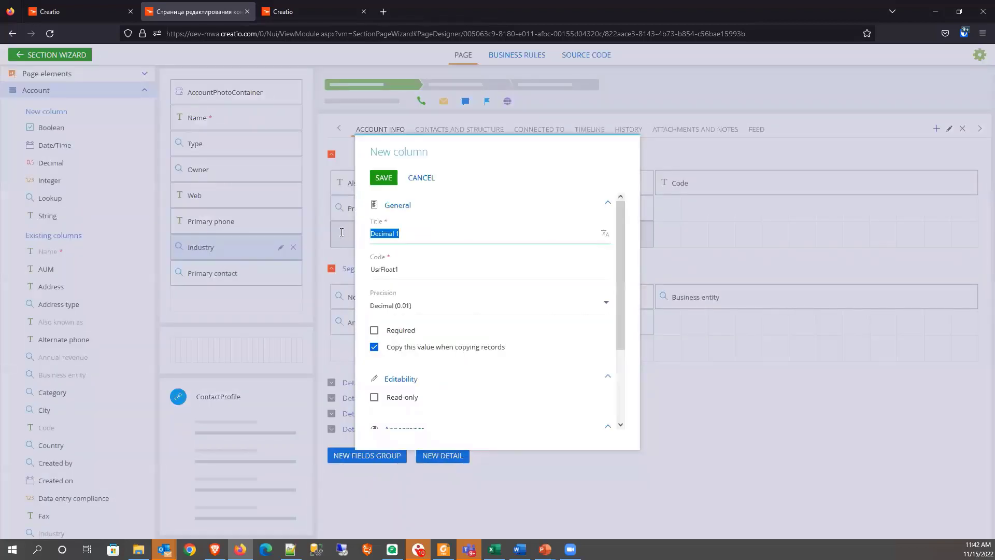
text(YTD Sales)
Set the new column's code to UsrYTDSales, without a space.
click(412, 271)
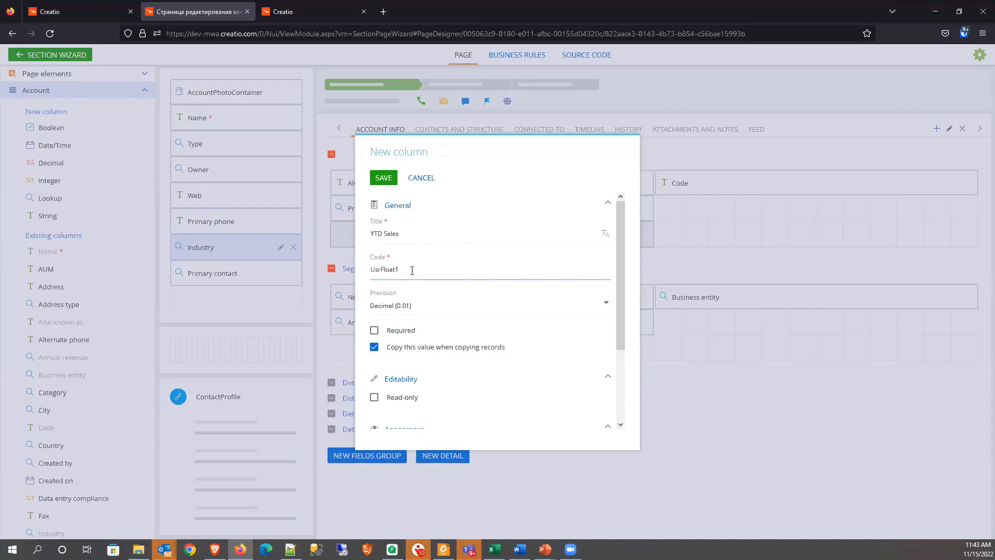
key(BackSpace)
key(BackSpace)
key(BackSpace)
key(BackSpace)
key(BackSpace)
text(YTDSal)
key(BackSpace)
key(BackSpace)
key(BackSpace)
key(BackSpace)
key(BackSpace)
text(Sales)
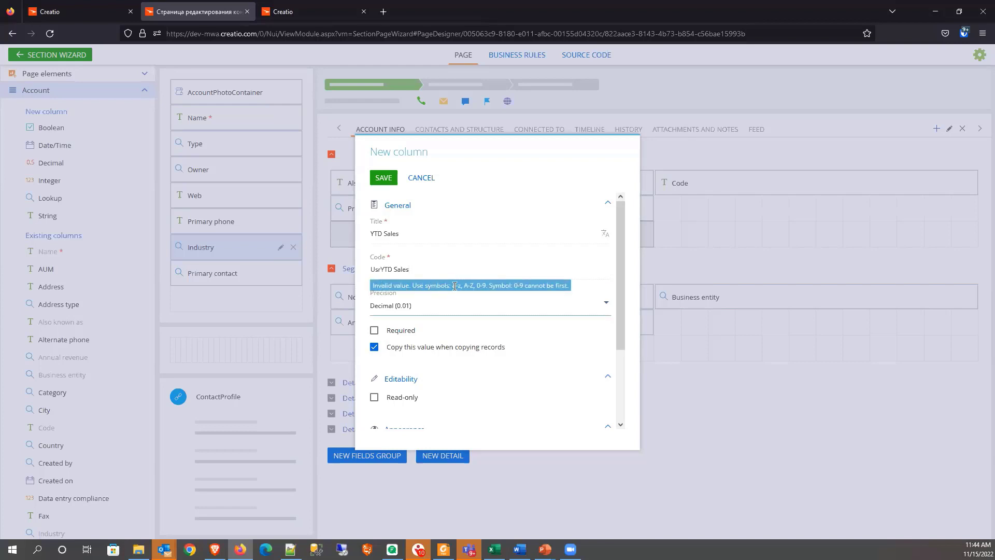
click(422, 269)
key(BackSpace)
key(Tab)
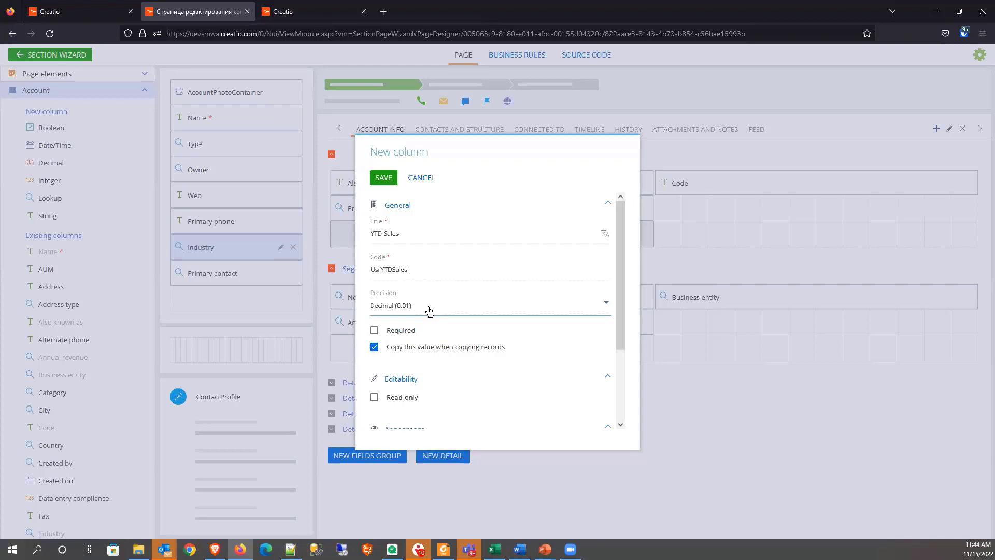
Set the YTD Sales column's precision to Currency and disable copying its value when records are copied.
click(606, 304)
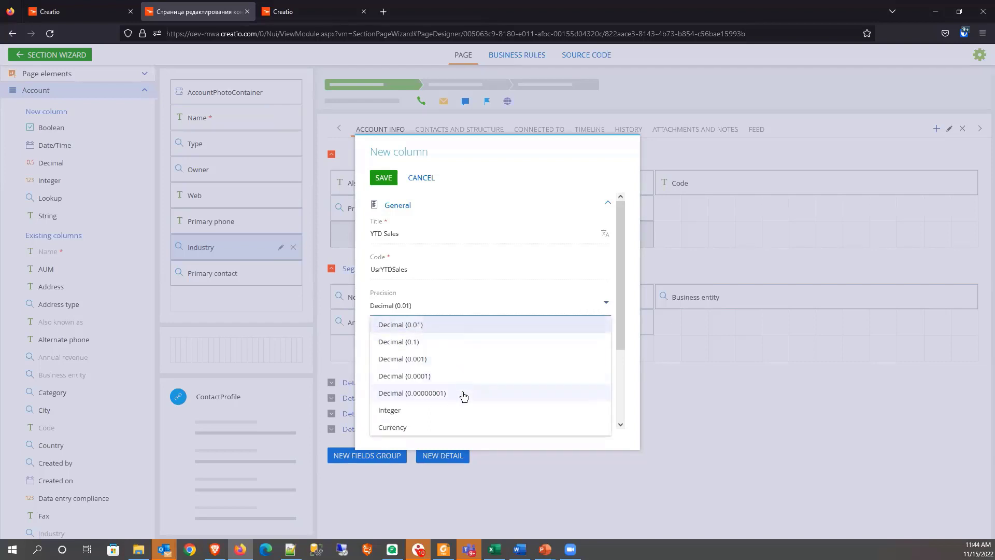
click(424, 431)
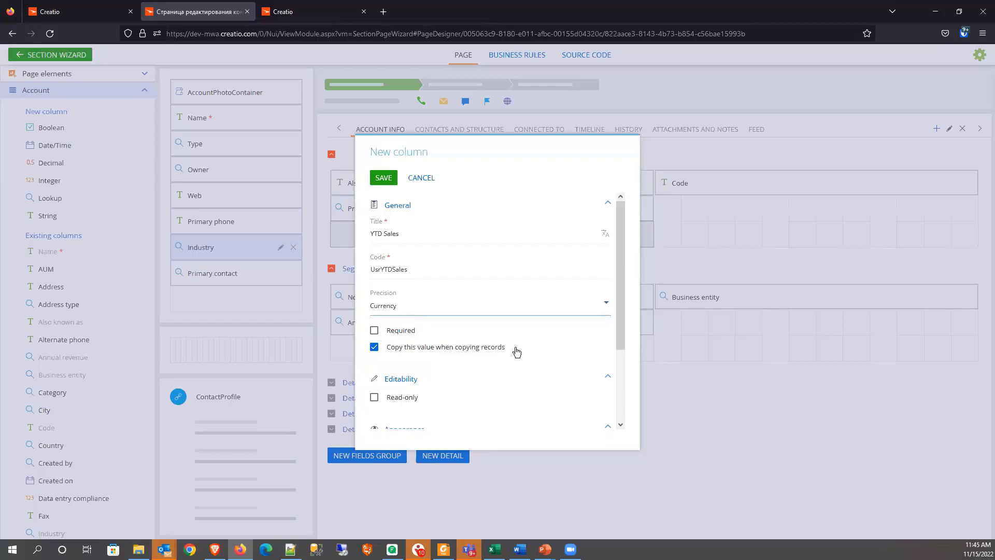
click(374, 348)
Examine the YTD Sales column's Read-only option and title-on-page settings, leaving Read-only off and the page title empty.
scroll(498, 377, down, 3)
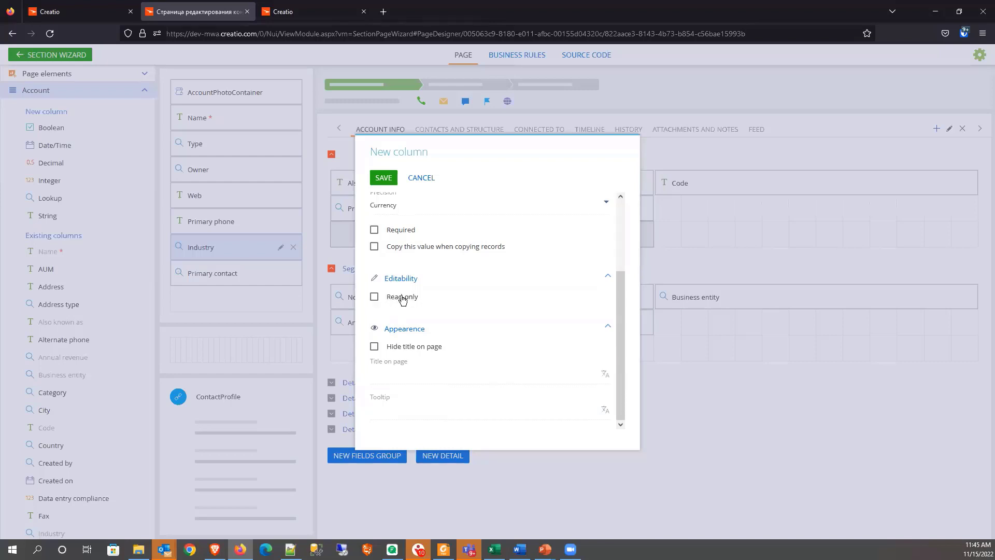
click(403, 299)
click(393, 300)
click(399, 376)
scroll(399, 376, up, 1)
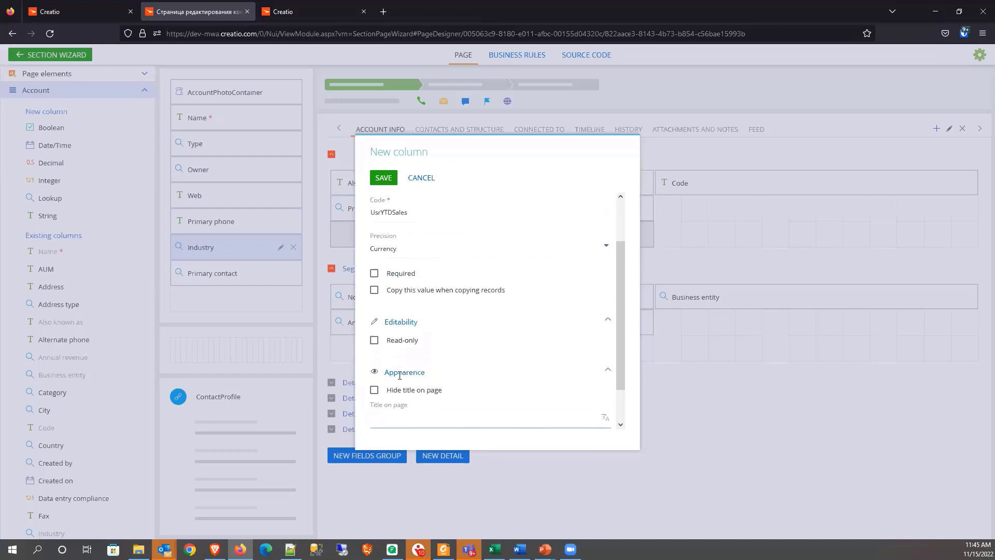
scroll(401, 377, down, 1)
scroll(396, 383, up, 1)
scroll(396, 381, up, 3)
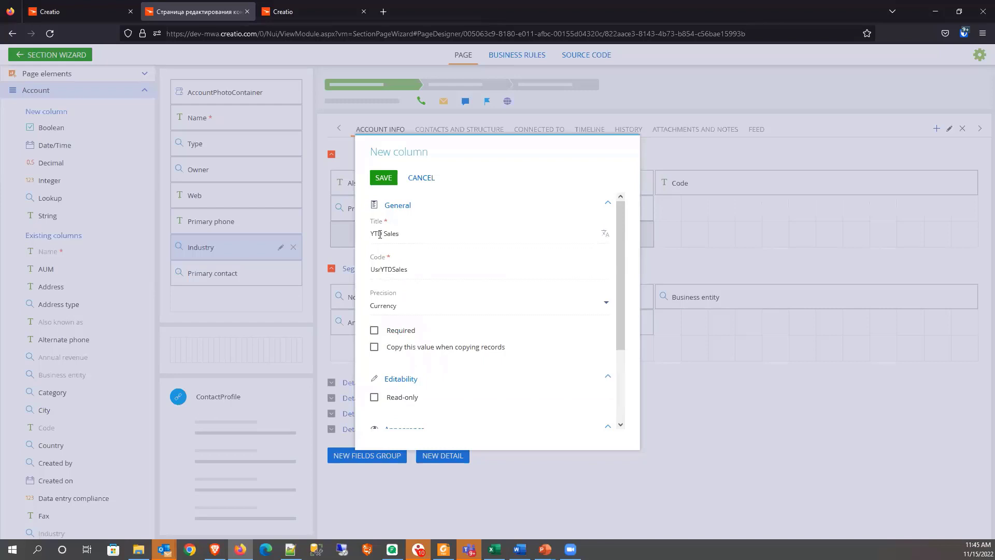
drag(407, 234, 366, 234)
Enter "This is account Year to Date Sales amount in dollars" as the YTD Sales column's tooltip.
scroll(477, 409, down, 2)
click(382, 411)
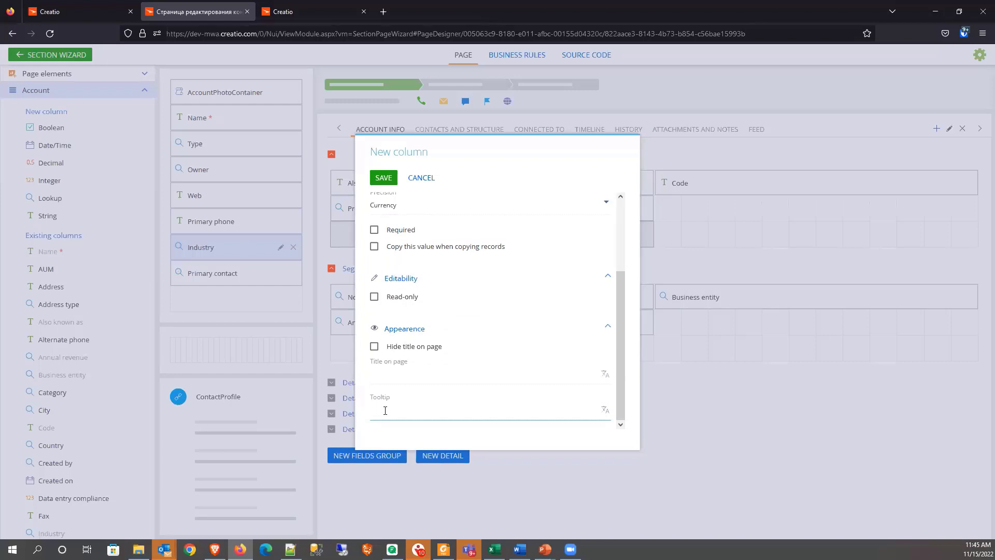
text(This is account Year to Date Sales amo)
key(BackSpace)
key(BackSpace)
text(mount in dollars)
Review the YTD Sales column's title and tooltip settings and save the column.
scroll(464, 330, up, 3)
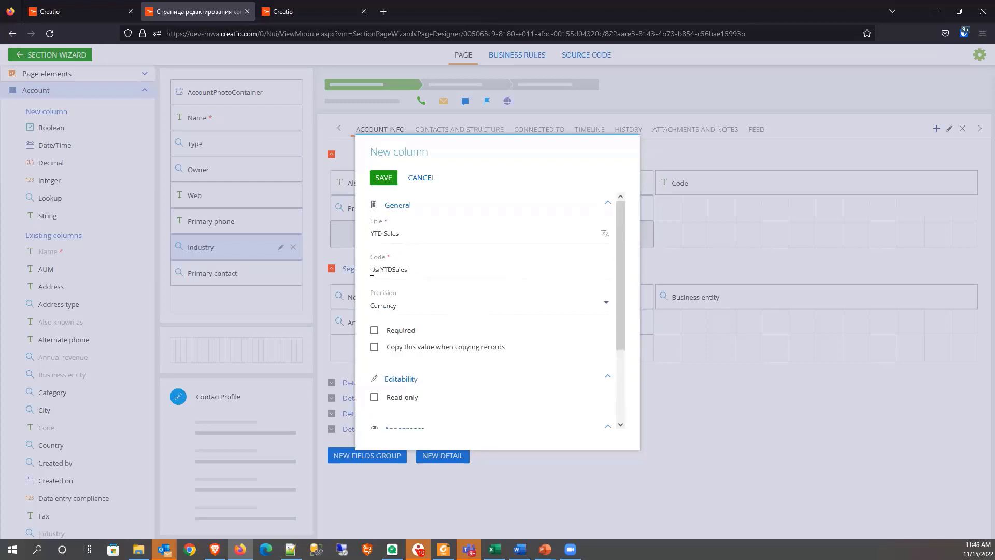
click(407, 235)
drag(407, 234, 368, 234)
click(406, 236)
scroll(413, 398, down, 3)
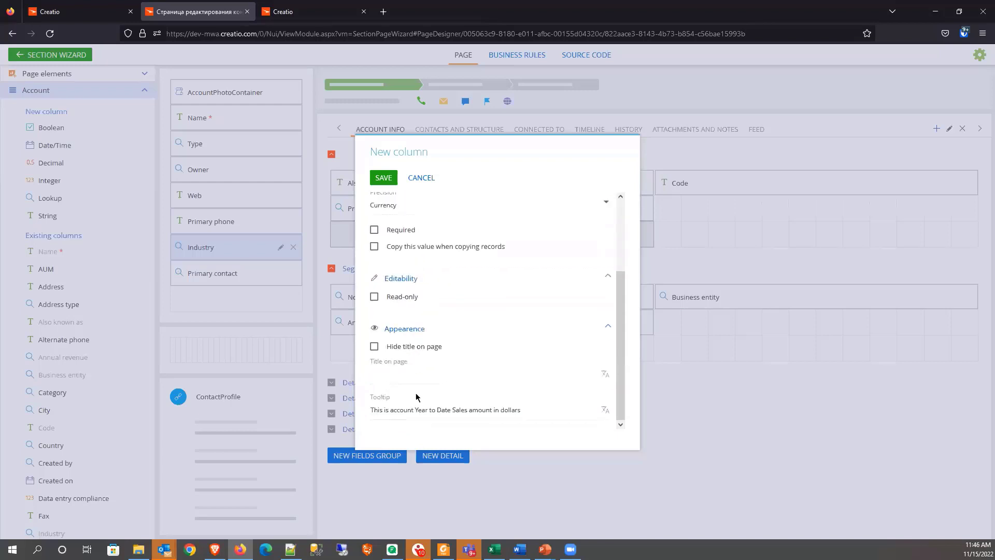
click(389, 179)
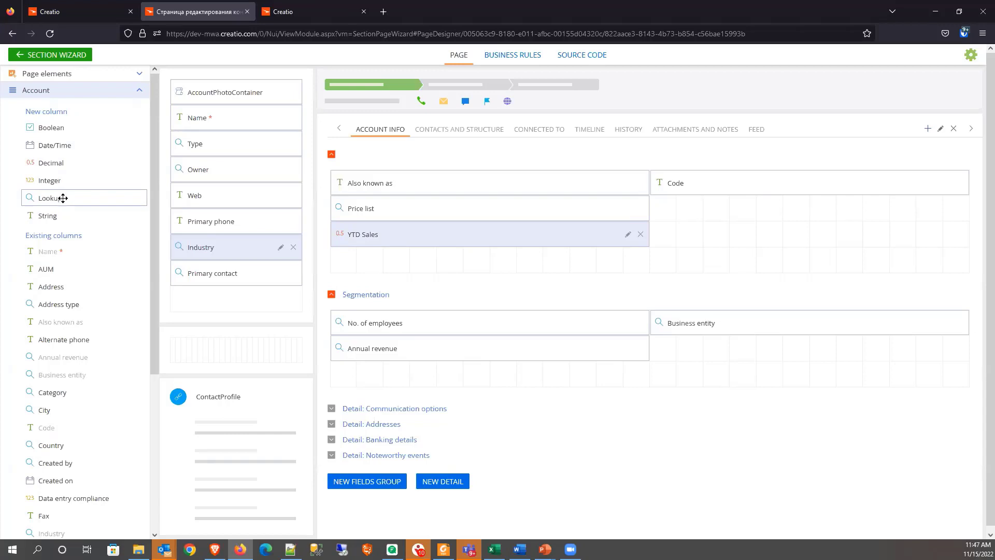
Add a new Lookup column titled "ERP Solution in Use" below Annual revenue in the Segmentation group.
drag(73, 197, 713, 210)
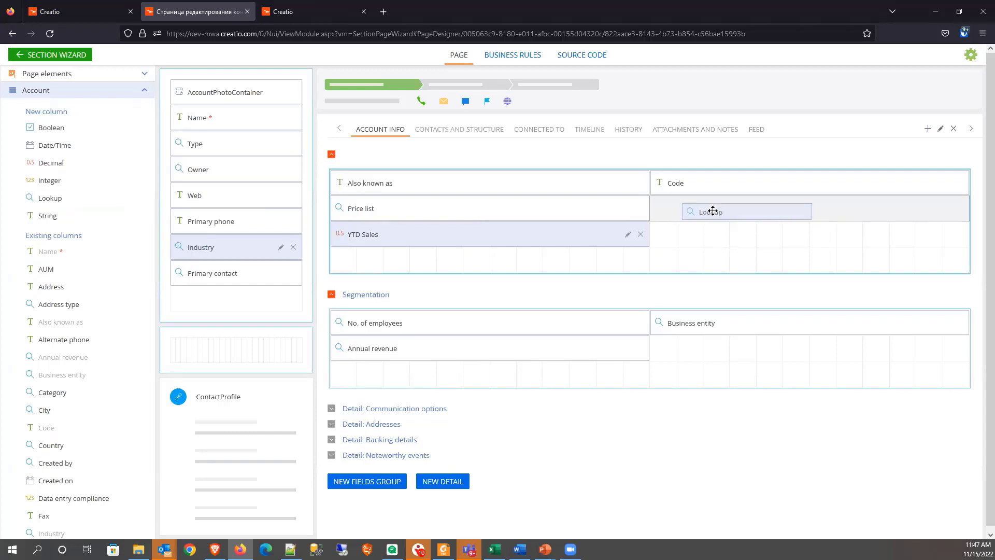
drag(713, 210, 367, 373)
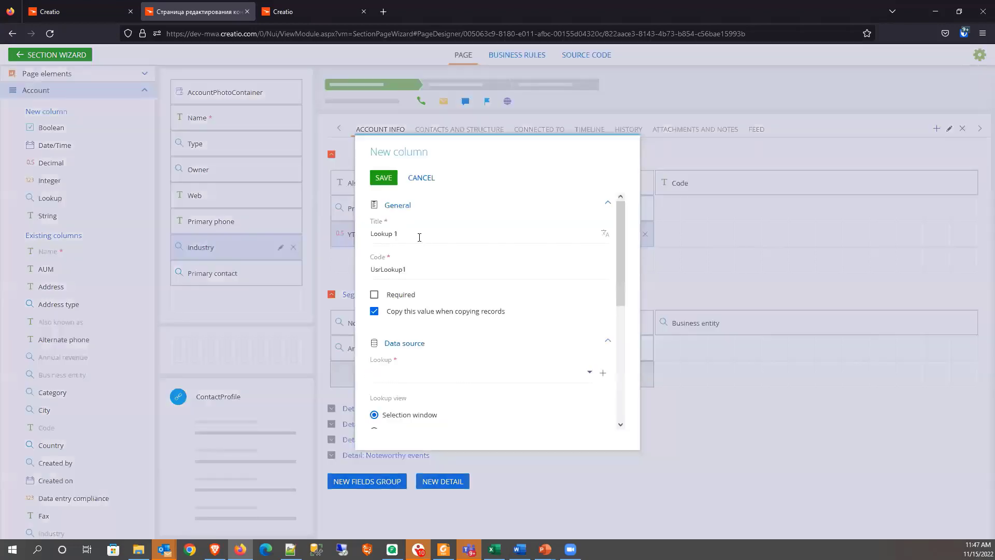
drag(412, 234, 359, 234)
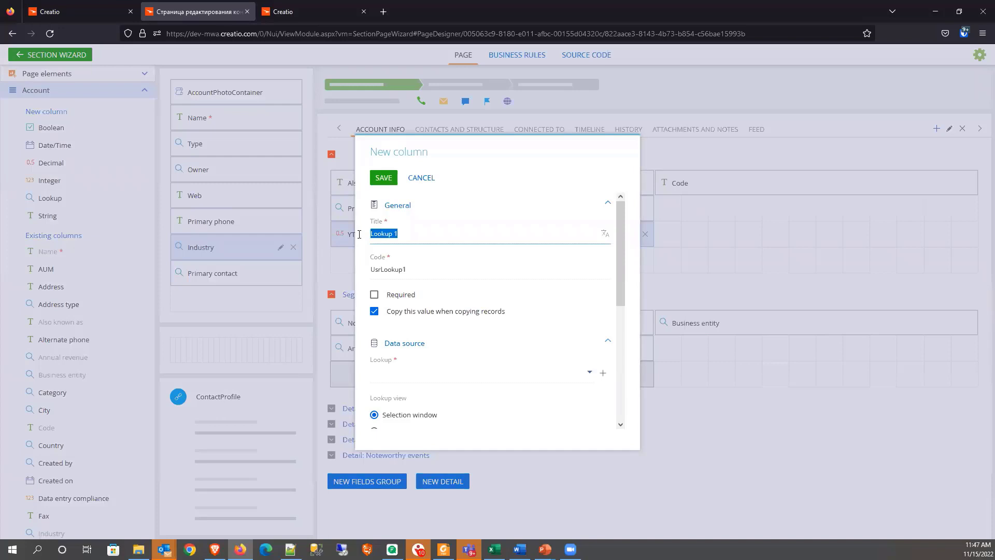
text(ERP Solution in Use)
Set the lookup column's code to UsrERPSolution and disable copying its value when records are copied.
click(439, 271)
key(BackSpace)
key(BackSpace)
key(BackSpace)
key(BackSpace)
key(BackSpace)
key(BackSpace)
key(BackSpace)
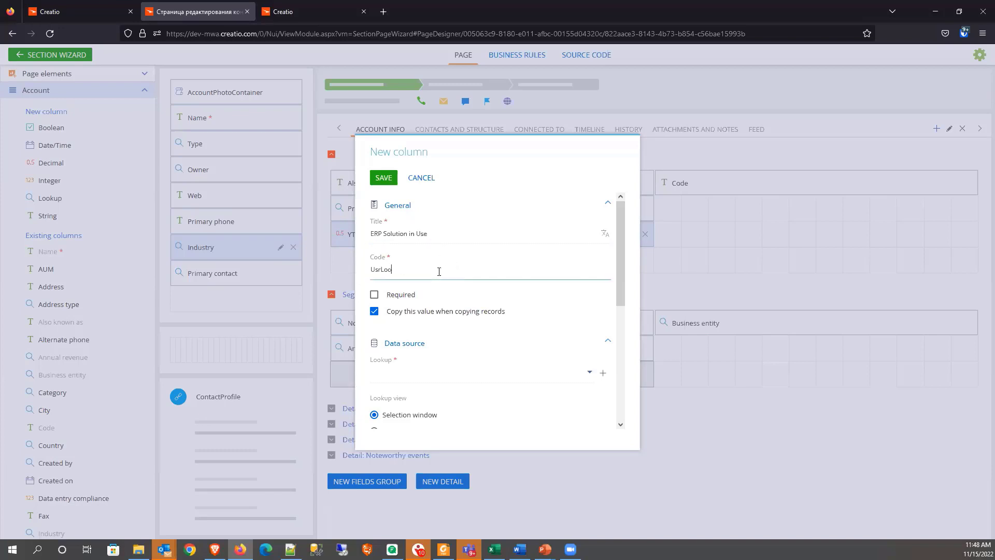
text(ERPSolution)
click(412, 316)
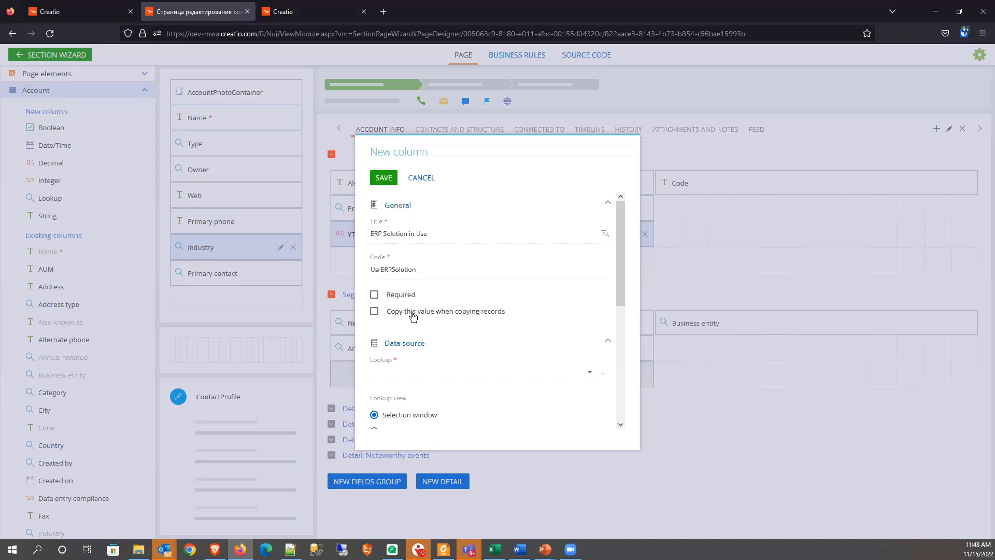
Look through the existing lookups available as the column's data source, filtering by "con" and "case" without selecting one.
click(417, 377)
scroll(417, 369, down, 3)
scroll(418, 369, up, 3)
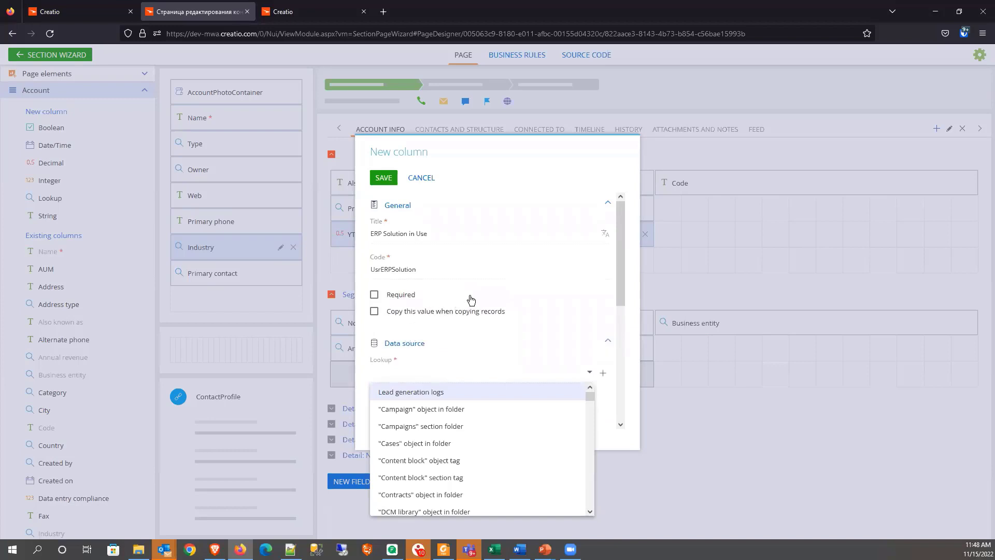
click(454, 233)
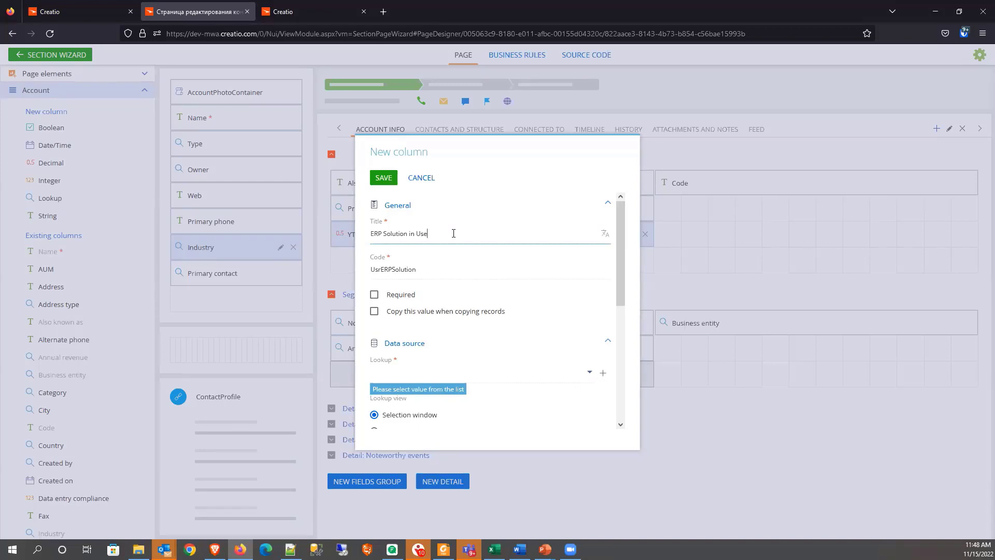
click(419, 371)
text(con)
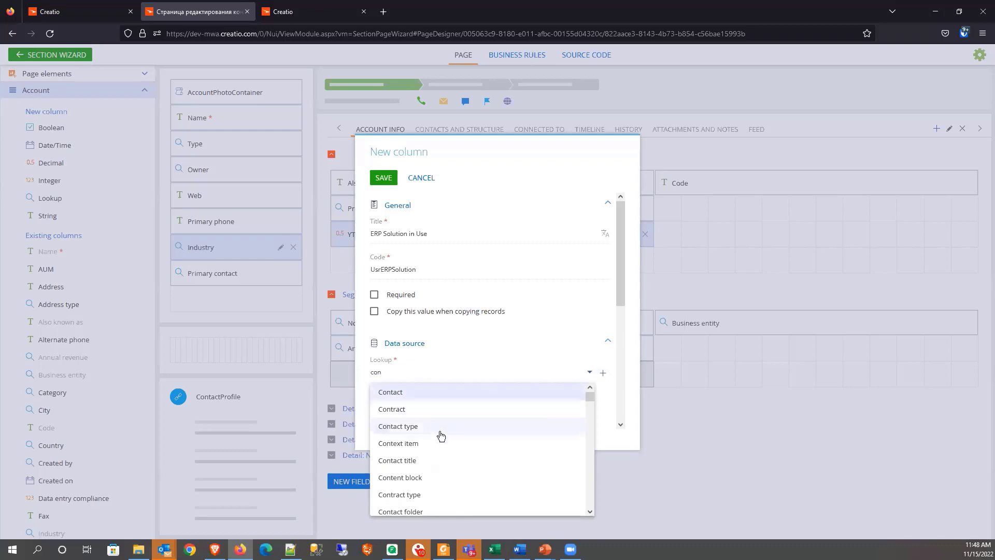
key(BackSpace)
key(BackSpace)
key(BackSpace)
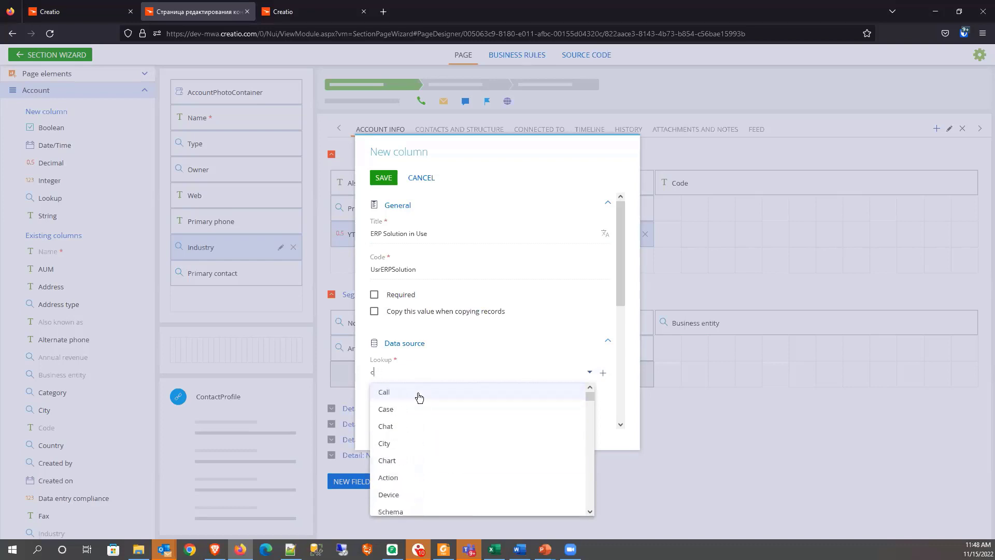
text(case)
key(BackSpace)
key(BackSpace)
key(BackSpace)
key(BackSpace)
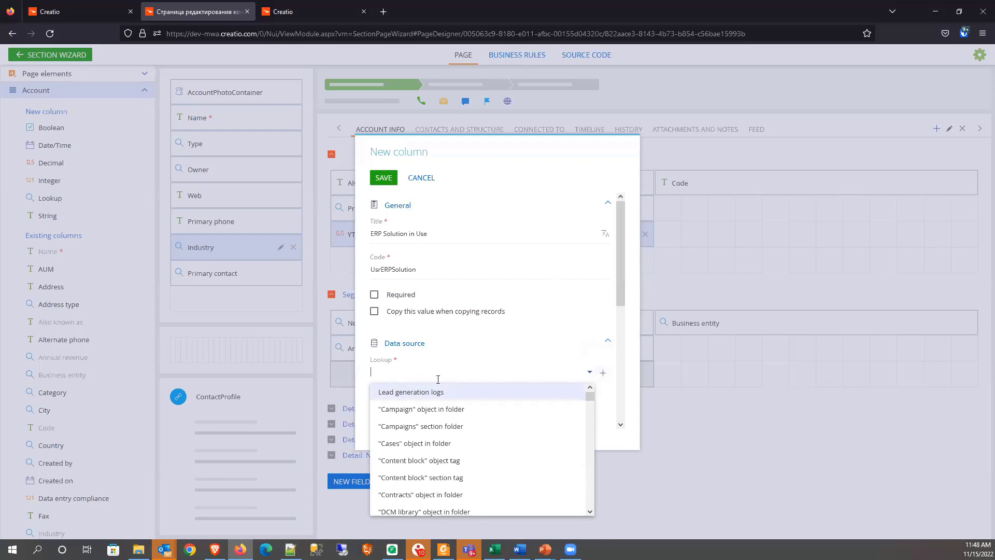
Start a new lookup titled "ERP Selection Options" as the column's data source.
click(606, 374)
text(ERP Selection O)
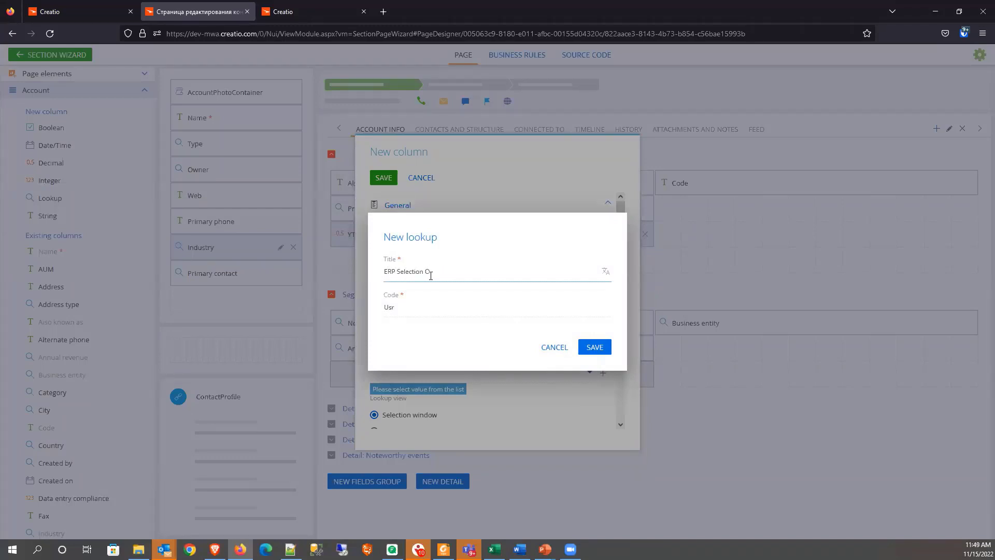
text(ptions)
Set the new lookup's code to the Usr prefix followed by its title without spaces, and save the lookup.
click(432, 303)
click(452, 270)
drag(453, 271, 407, 285)
key(ctrl+c)
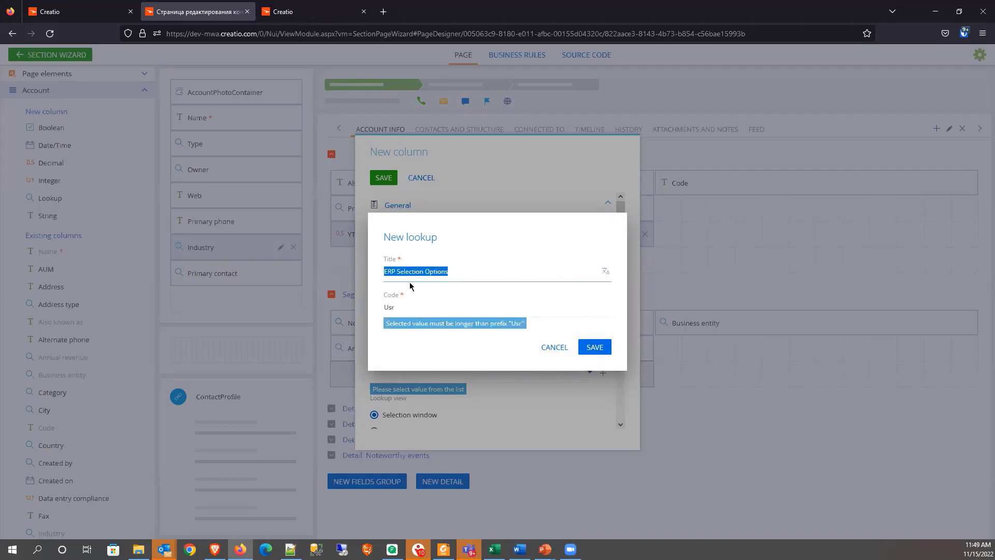
click(437, 314)
key(ctrl+v)
click(436, 306)
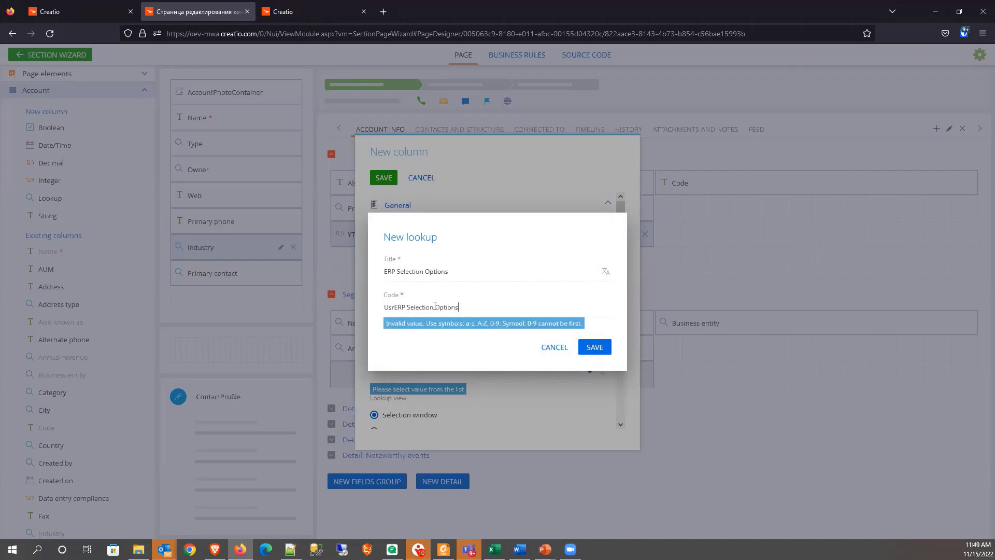
key(BackSpace)
click(407, 307)
key(BackSpace)
click(590, 348)
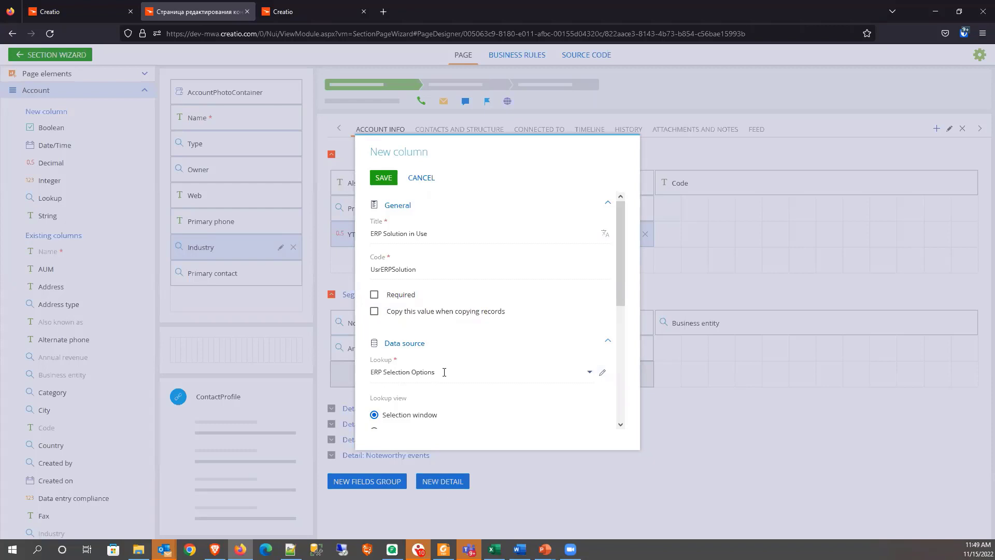
Set the ERP Solution in Use column's lookup view to List.
scroll(445, 372, down, 1)
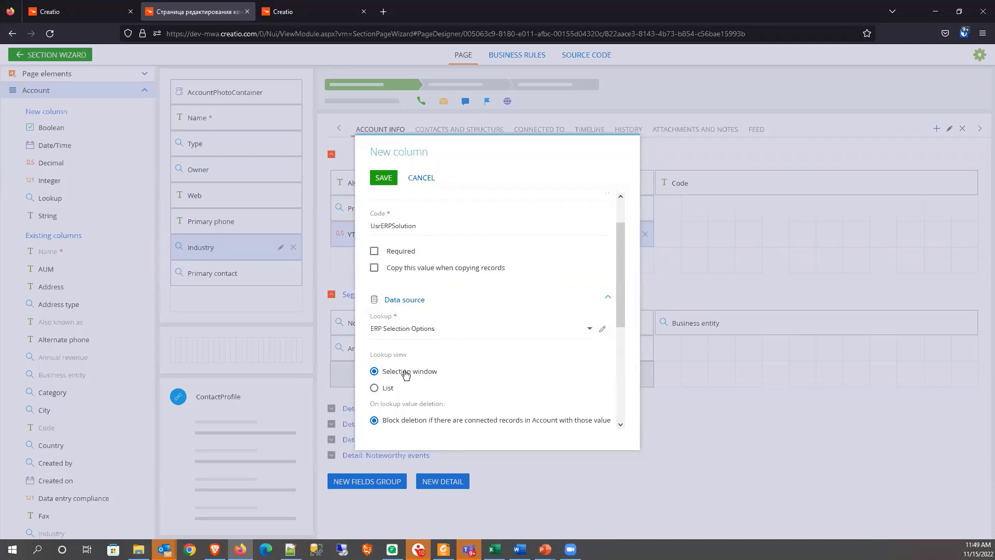
click(72, 12)
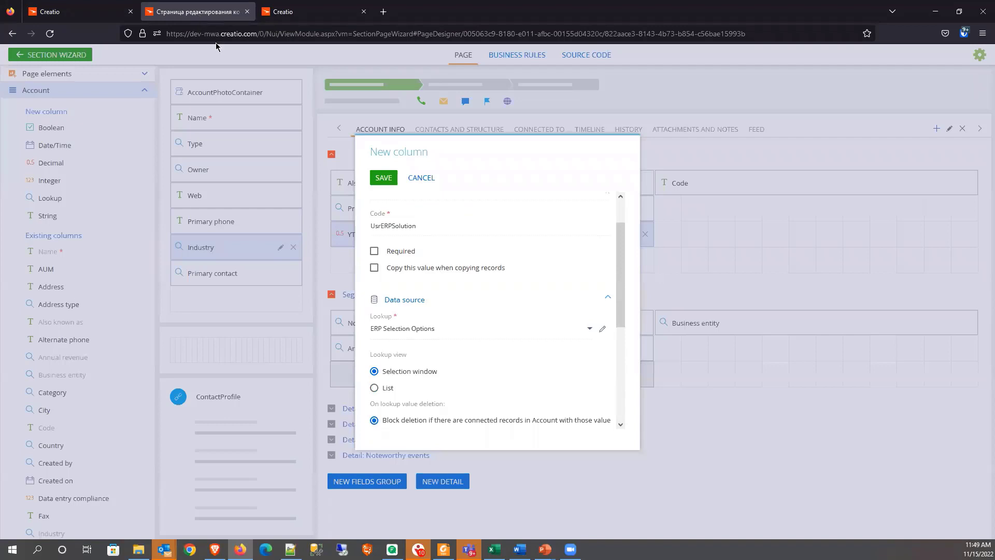
click(197, 12)
click(387, 390)
Check how the Category field's options drop down on the RCI Corp account record, and return to the column settings.
click(81, 13)
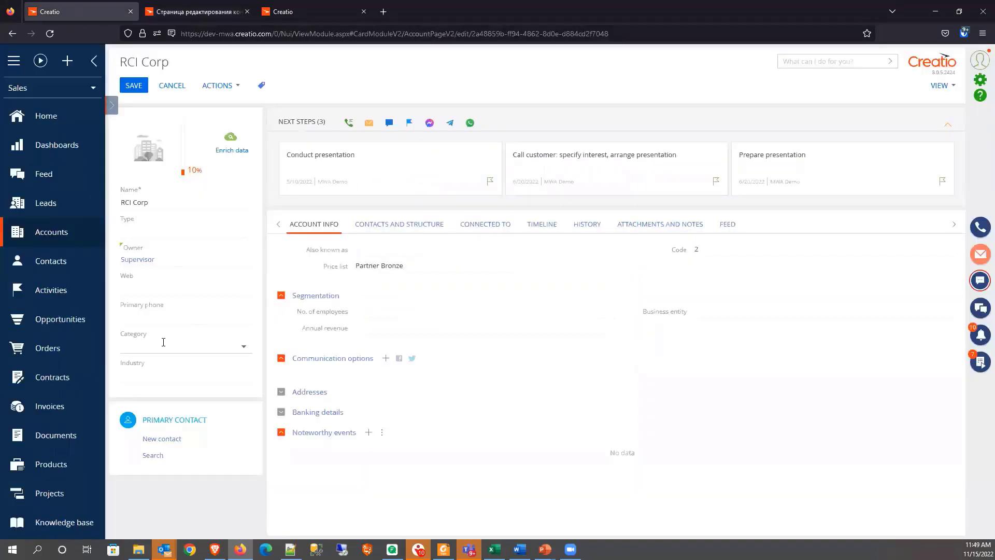
click(244, 347)
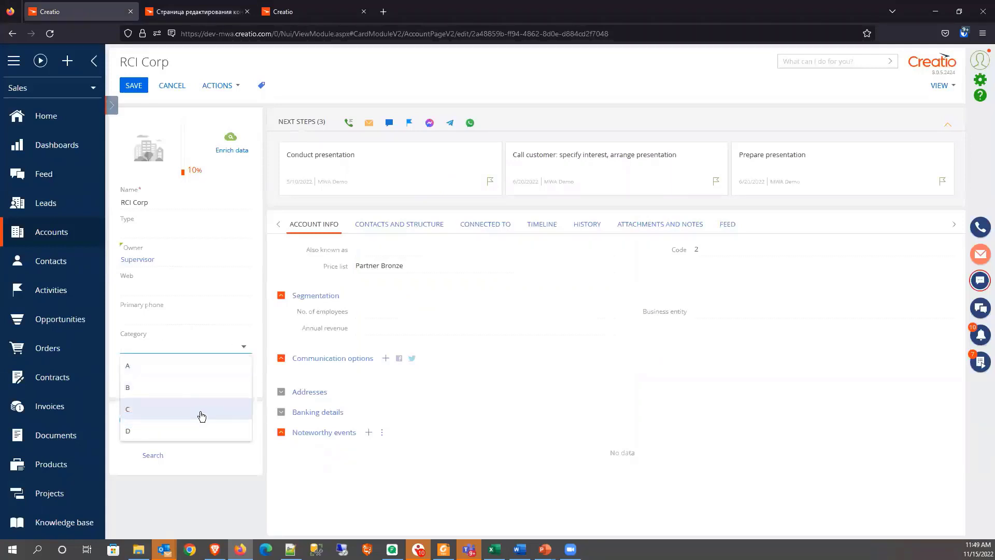
click(244, 349)
click(200, 13)
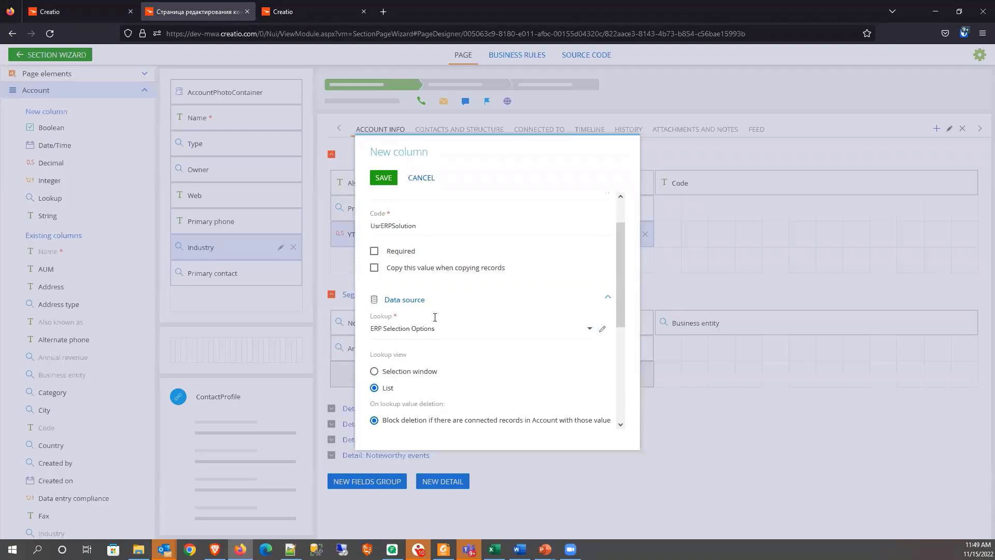
Keep lookup value deletion blocked when connected Account records exist, and save the ERP Solution in Use column.
scroll(381, 386, down, 3)
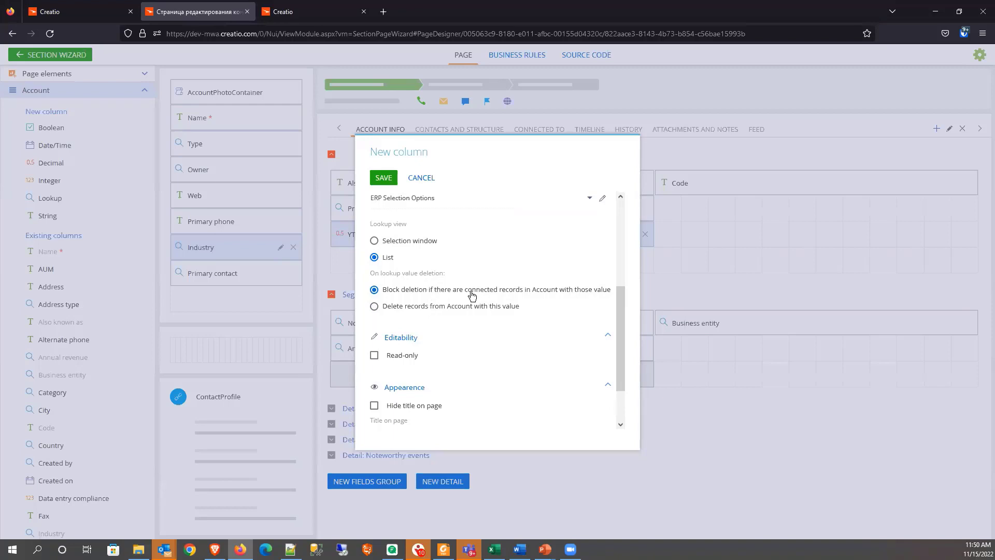
click(466, 312)
click(478, 290)
scroll(399, 358, down, 1)
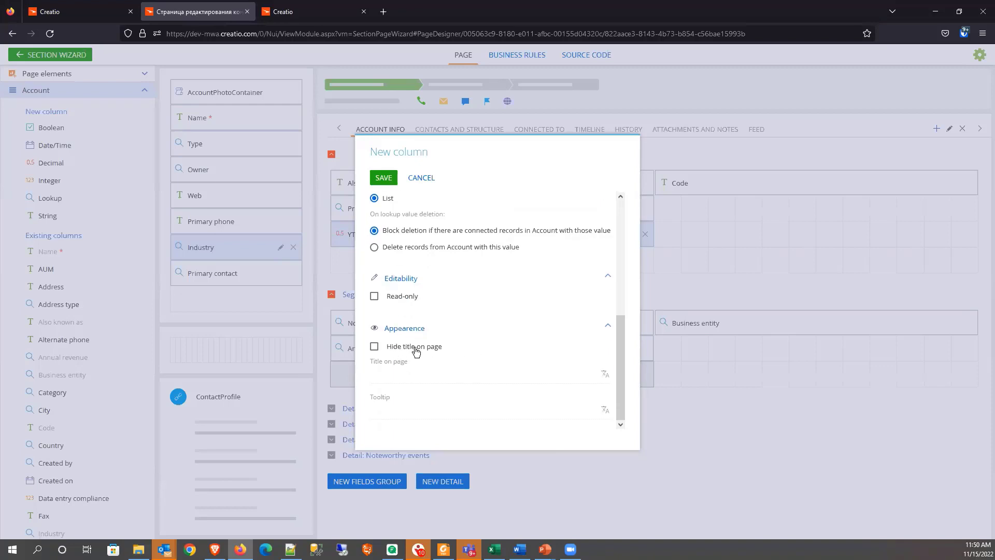
scroll(436, 417, up, 4)
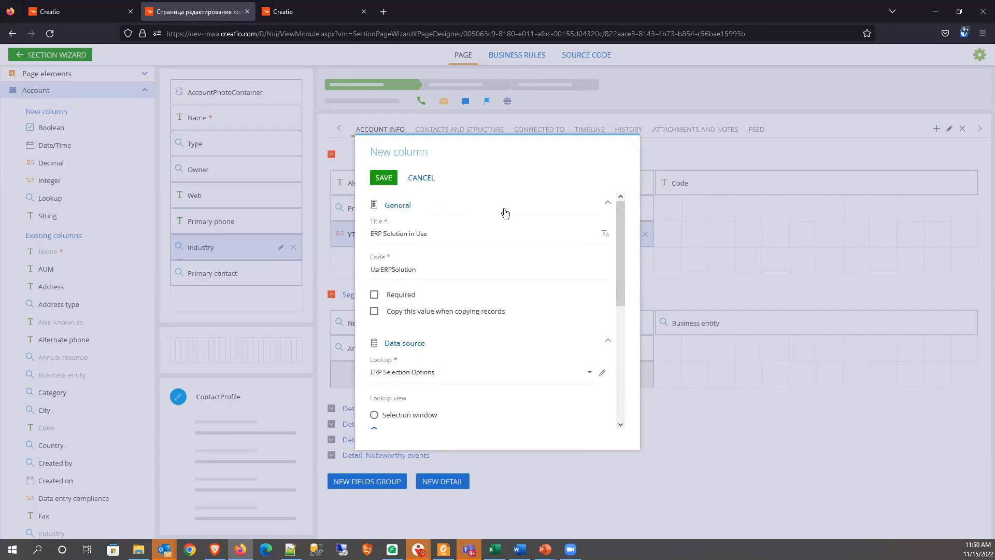
click(385, 177)
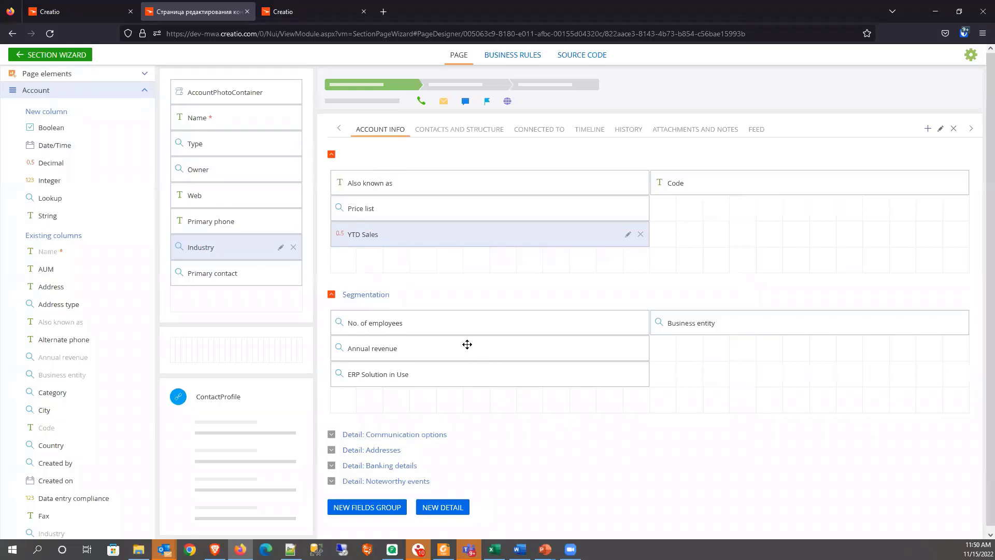
Place Annual revenue under Business entity and Price list under Code, moving ERP Solution in Use and YTD Sales up into the freed spots.
drag(456, 346, 815, 365)
drag(516, 373, 505, 354)
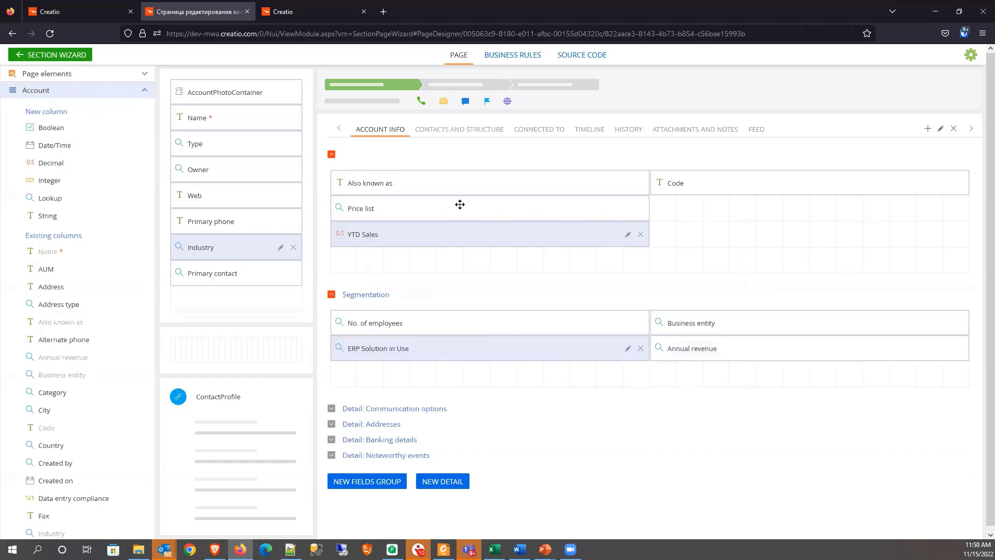
drag(460, 204, 777, 215)
drag(509, 234, 510, 220)
Review the Segmentation field group's title and code settings, and close them without changes.
mouse_move(359, 157)
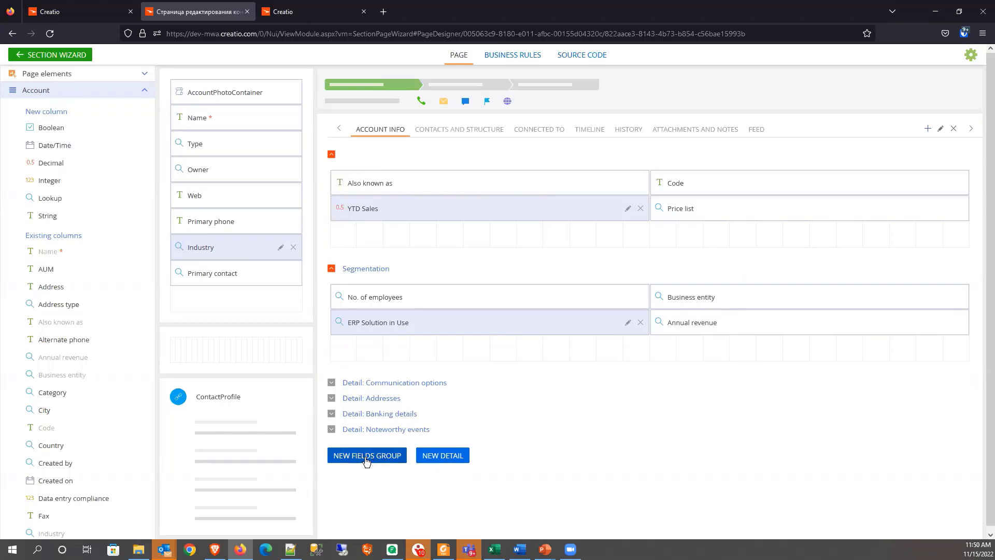
mouse_move(360, 268)
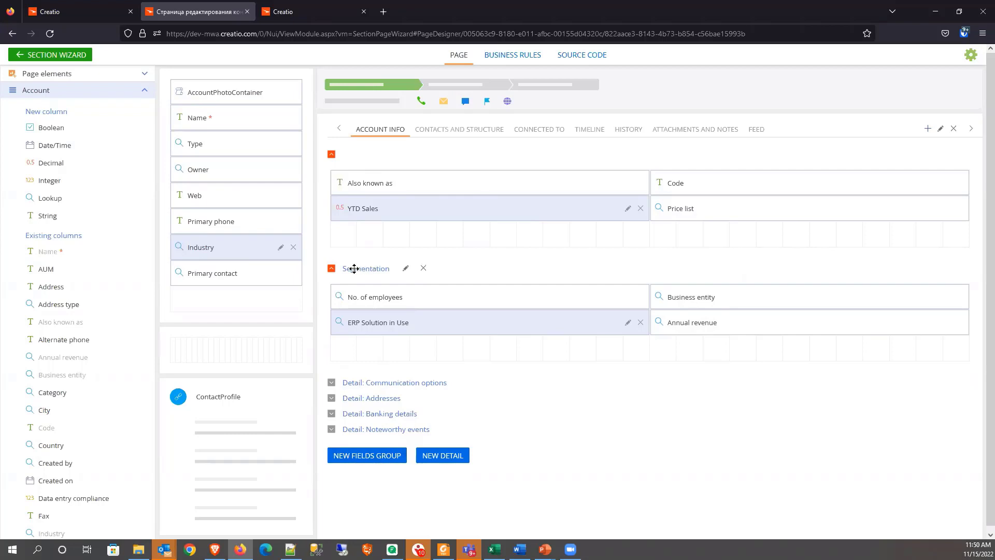
click(406, 269)
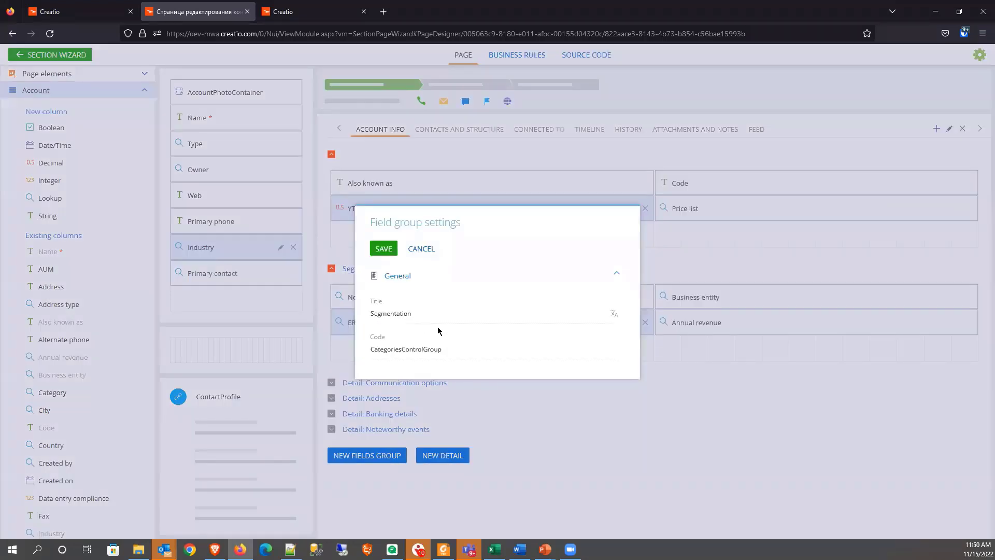
click(421, 249)
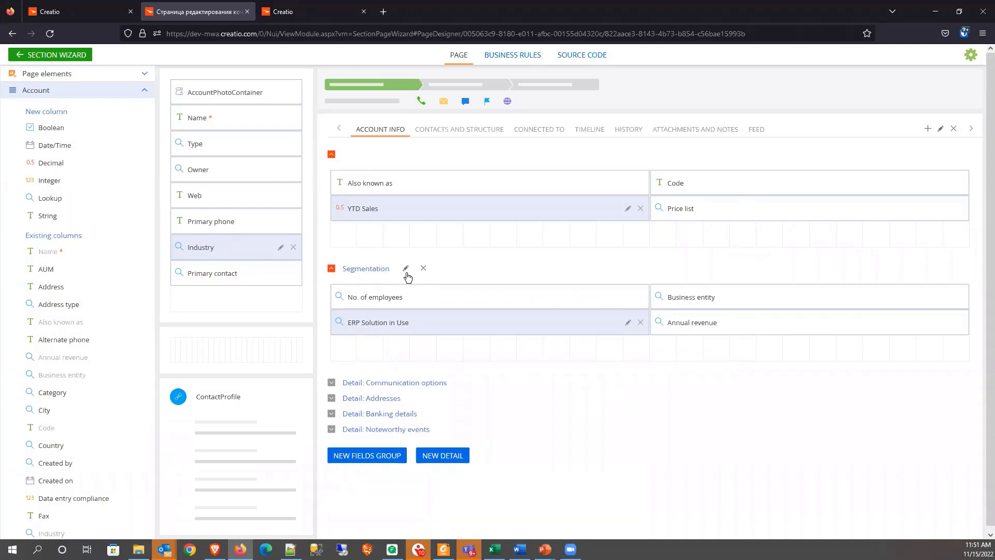
Try stacking Annual revenue and Business entity below ERP Solution in Use, and return both to the Segmentation group's second column.
click(508, 298)
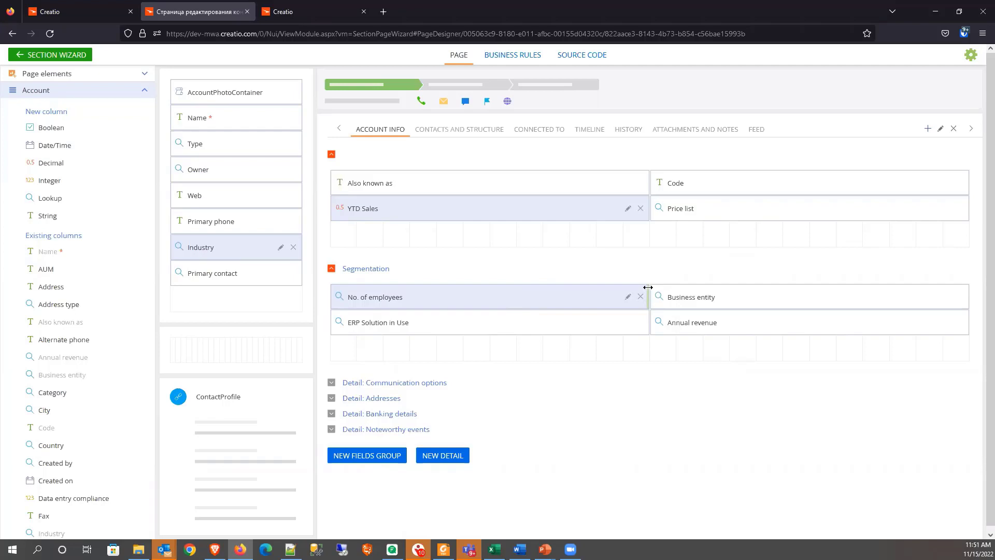
mouse_move(648, 292)
mouse_down()
mouse_move(513, 296)
mouse_move(643, 303)
mouse_up()
drag(742, 321, 416, 355)
drag(722, 293, 402, 384)
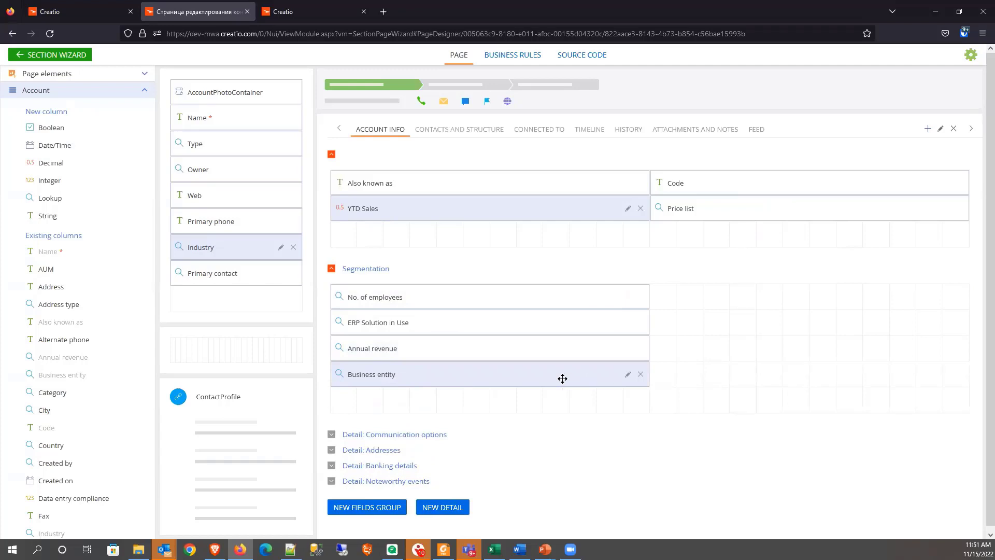
drag(519, 367, 792, 307)
drag(571, 344, 895, 329)
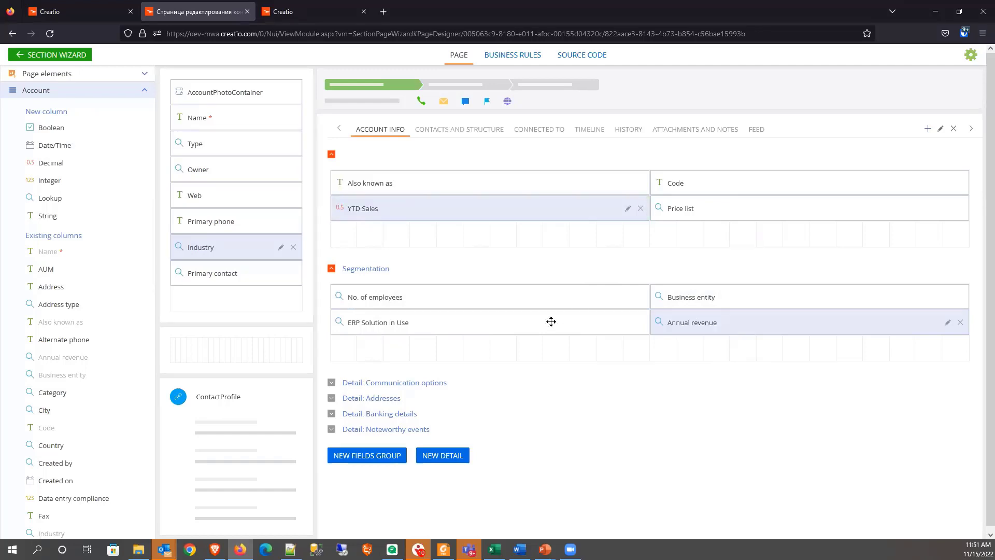
Resize No. of employees, Business entity and Annual revenue to a third of the width each, side by side in Segmentation's first row.
click(529, 297)
drag(652, 297, 543, 297)
drag(747, 295, 653, 297)
drag(863, 296, 754, 294)
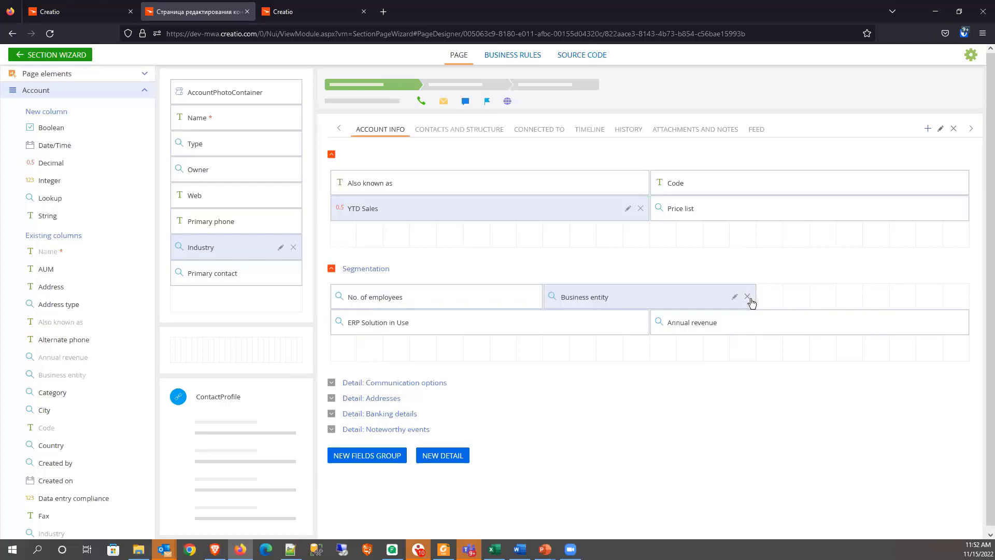
drag(962, 323, 863, 303)
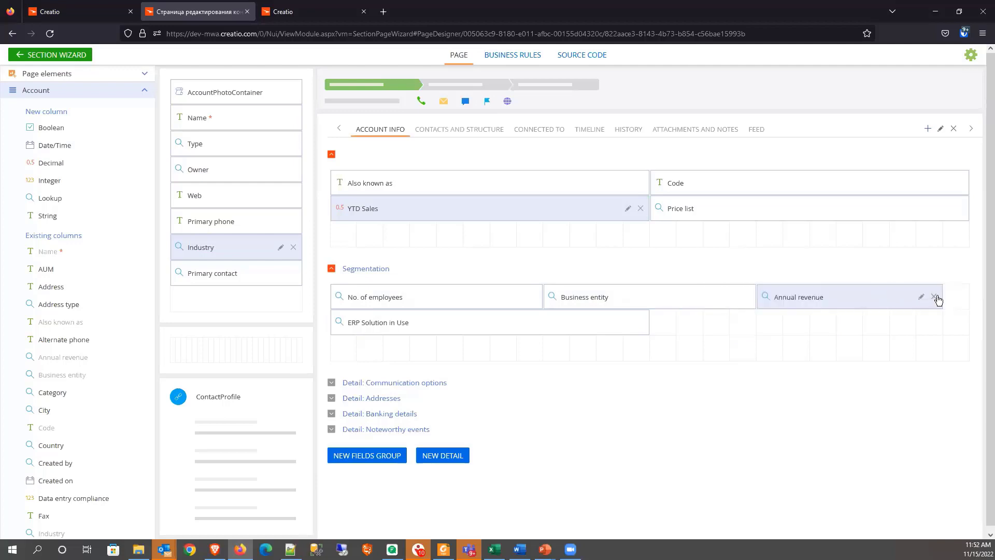
drag(943, 296, 960, 292)
Look through the Timeline, Account Info, Contacts and Structure, and Connected To tabs of the account page.
click(238, 273)
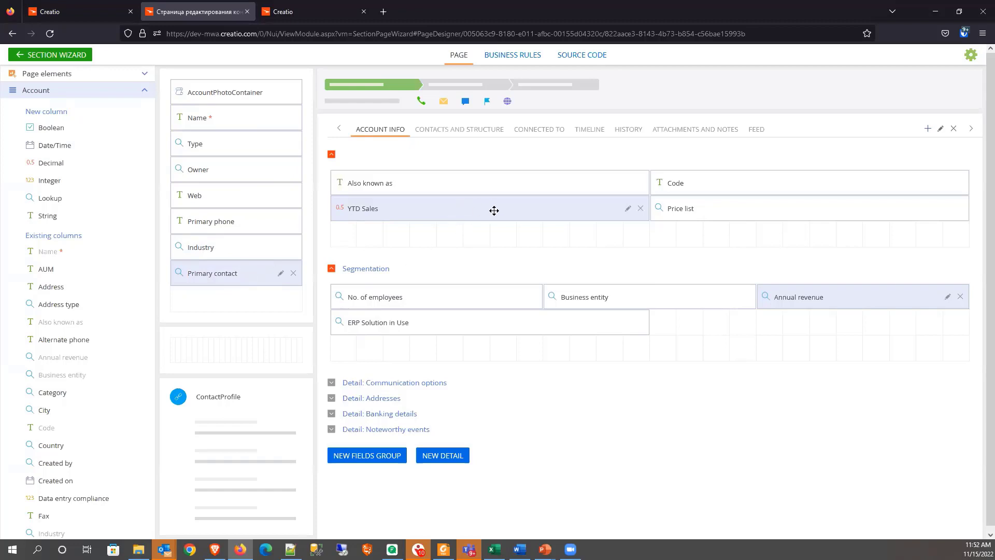
click(456, 325)
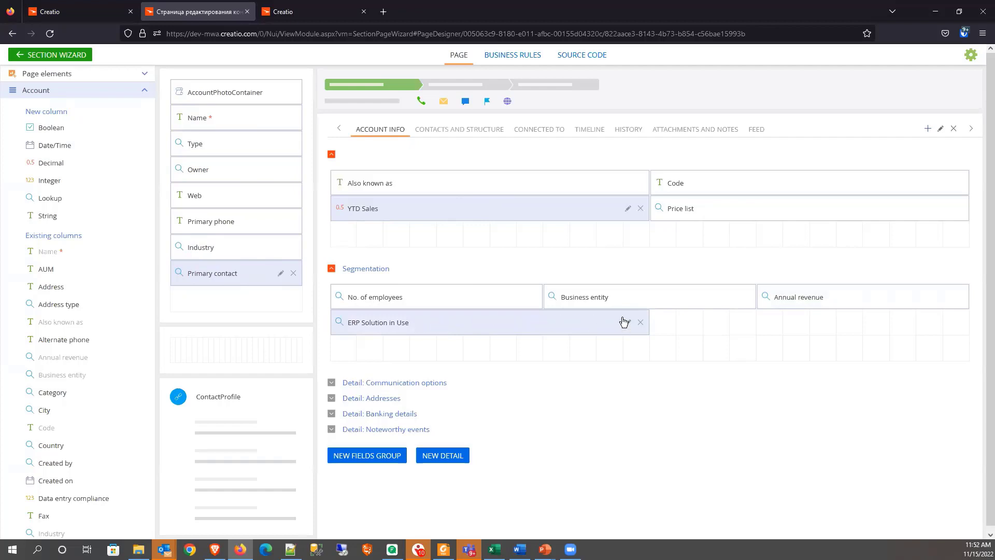
mouse_move(513, 159)
click(590, 129)
click(393, 129)
click(460, 130)
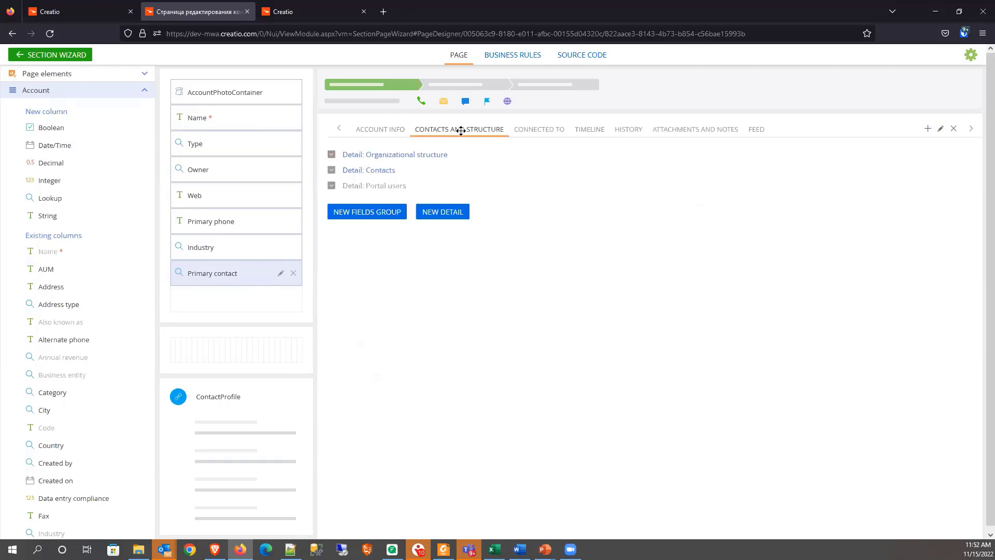
click(538, 129)
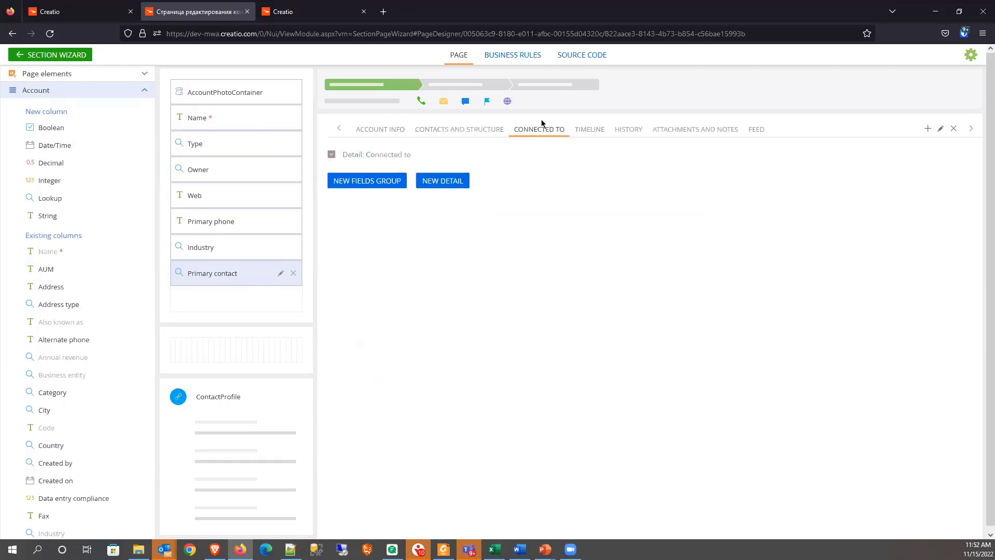
Reorder the page tabs so Timeline, Attachments and Notes, and History come before Connected To.
click(593, 131)
drag(595, 131, 521, 130)
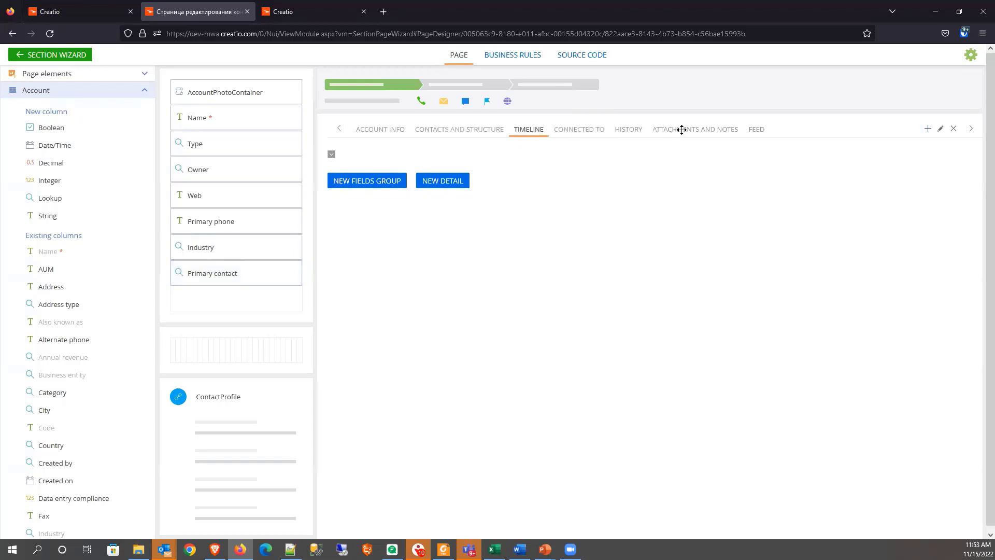
click(681, 130)
drag(694, 130, 578, 131)
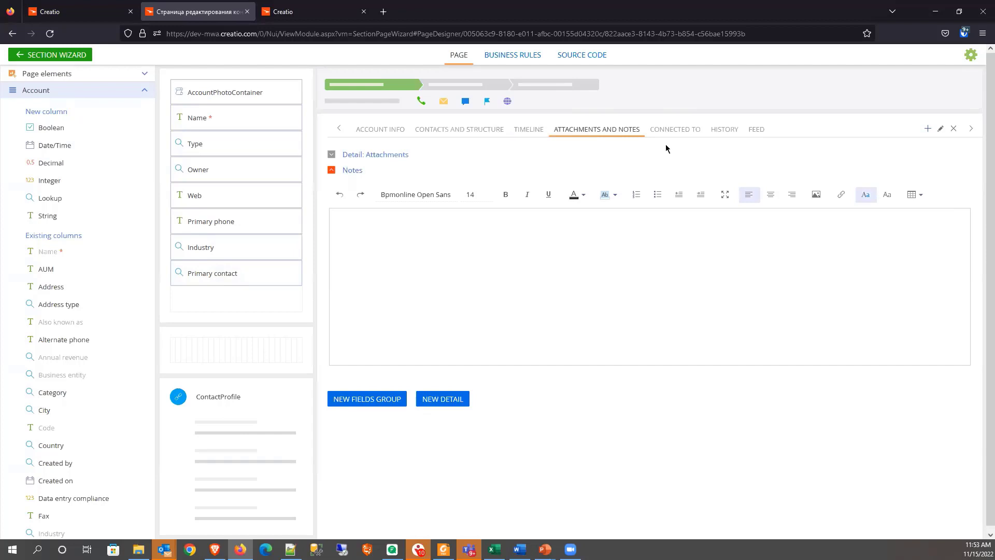
click(722, 129)
drag(722, 129, 651, 132)
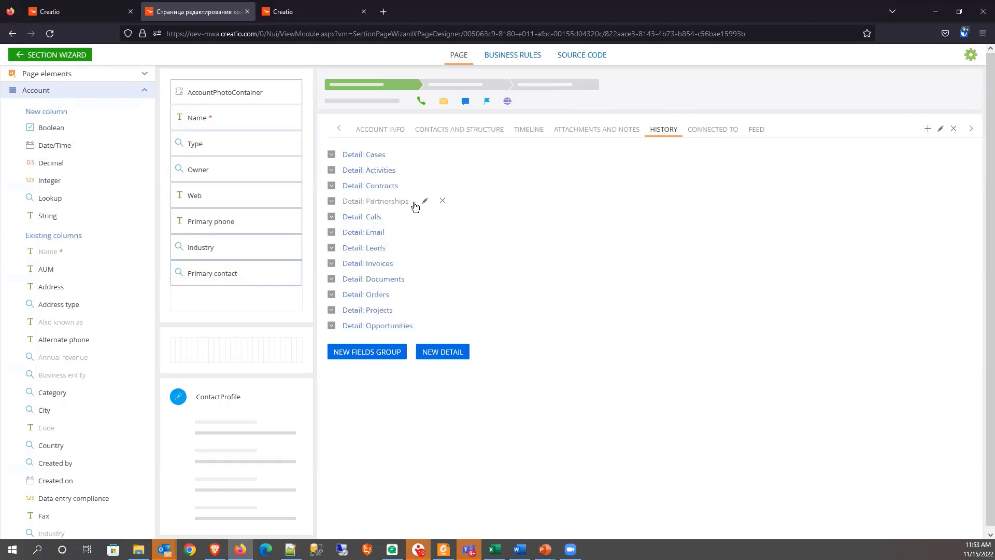
Remove the Partnerships detail from the History tab and place Activities, Calls and Email first among its details.
click(443, 202)
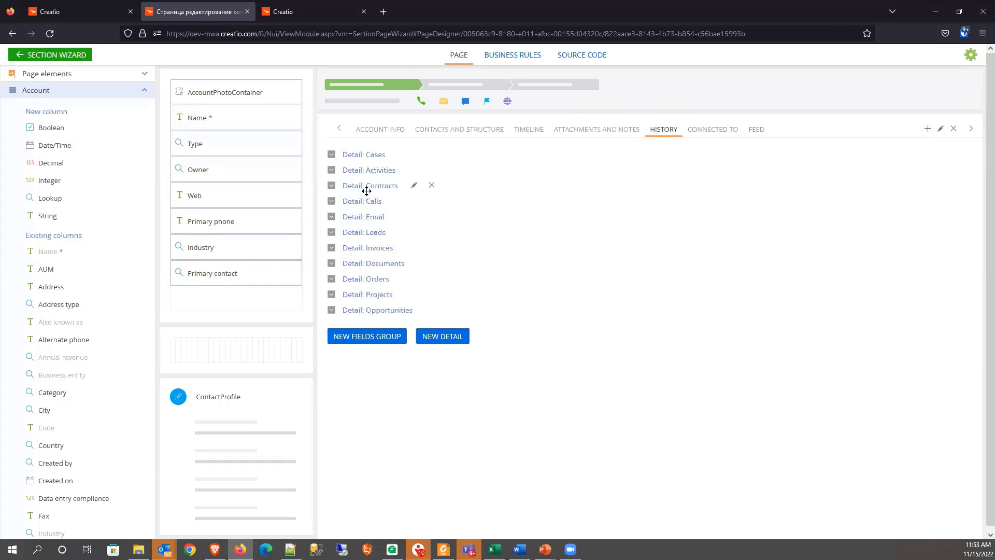
drag(369, 171, 365, 147)
drag(368, 200, 369, 171)
drag(367, 217, 357, 172)
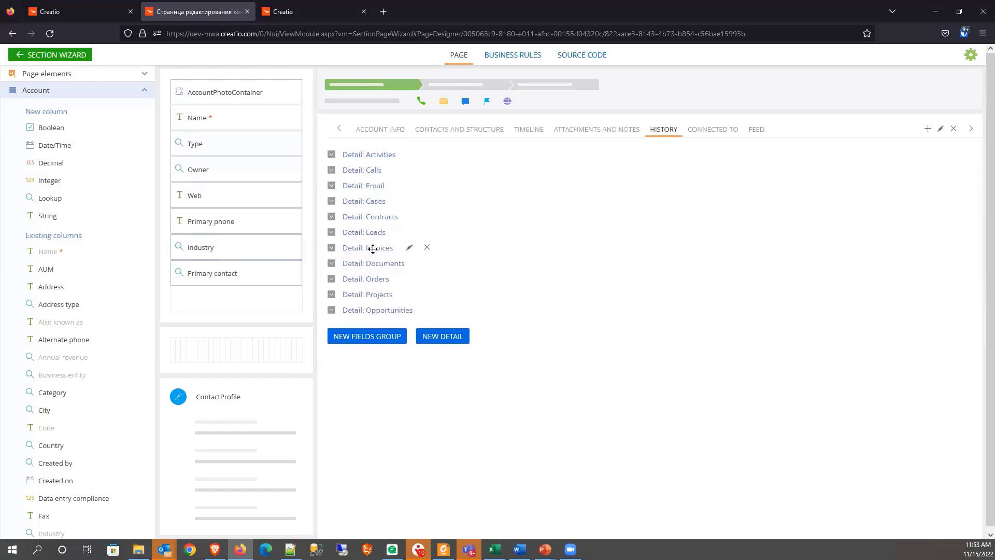
Place Orders, Invoices and Projects after the Email detail, Opportunities after Leads, and Contracts at the end of the History tab.
drag(378, 278, 376, 200)
drag(373, 263, 383, 219)
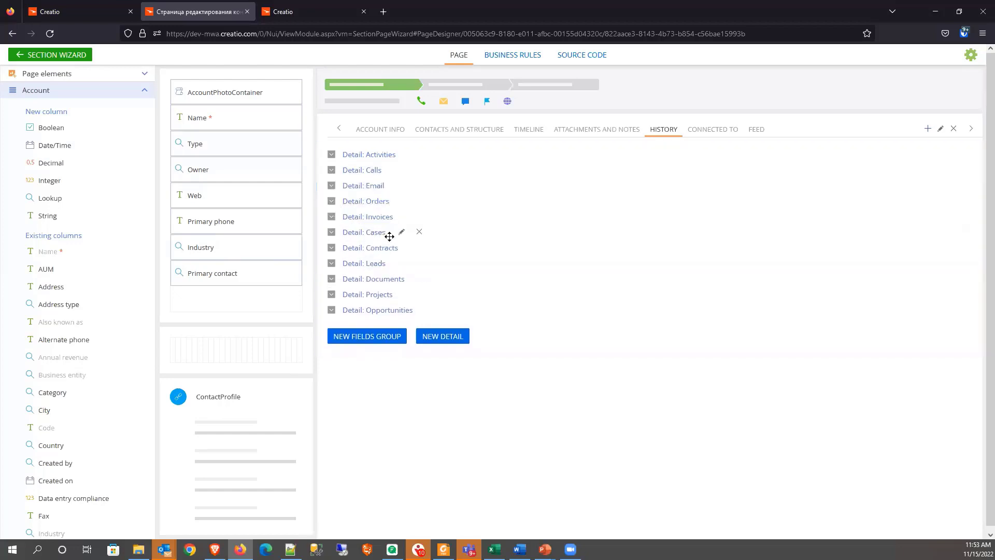
drag(380, 294, 385, 232)
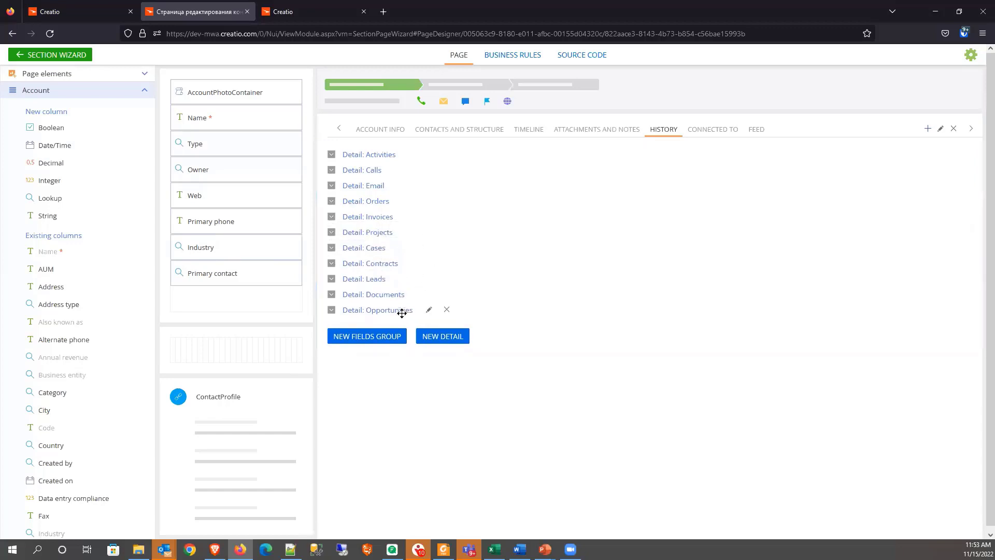
mouse_move(388, 312)
mouse_down()
mouse_move(389, 291)
mouse_move(384, 319)
mouse_up()
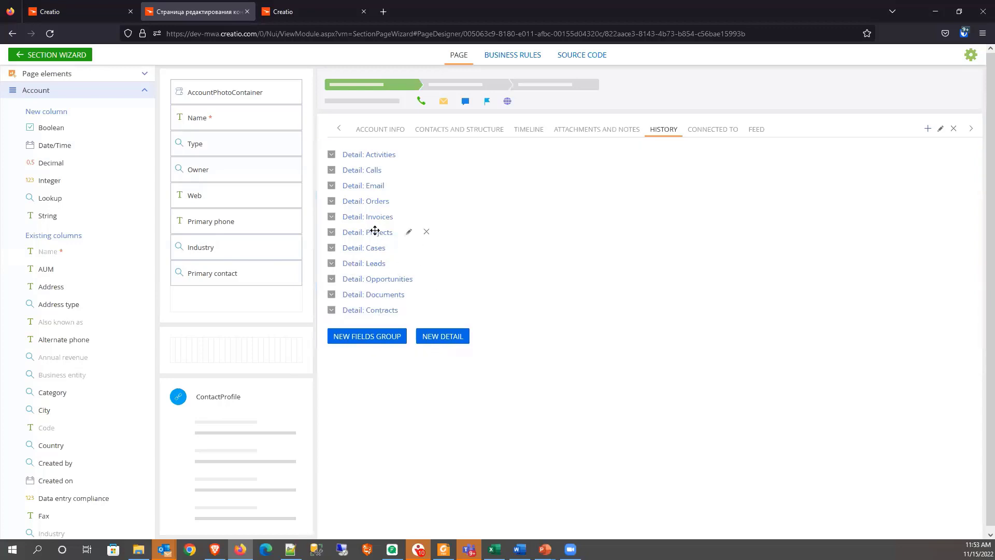
mouse_move(373, 278)
mouse_down()
mouse_move(378, 258)
mouse_move(376, 279)
mouse_up()
Add a new tab titled Metrics with the code TabAccountMetrics after the History tab.
click(928, 129)
click(421, 318)
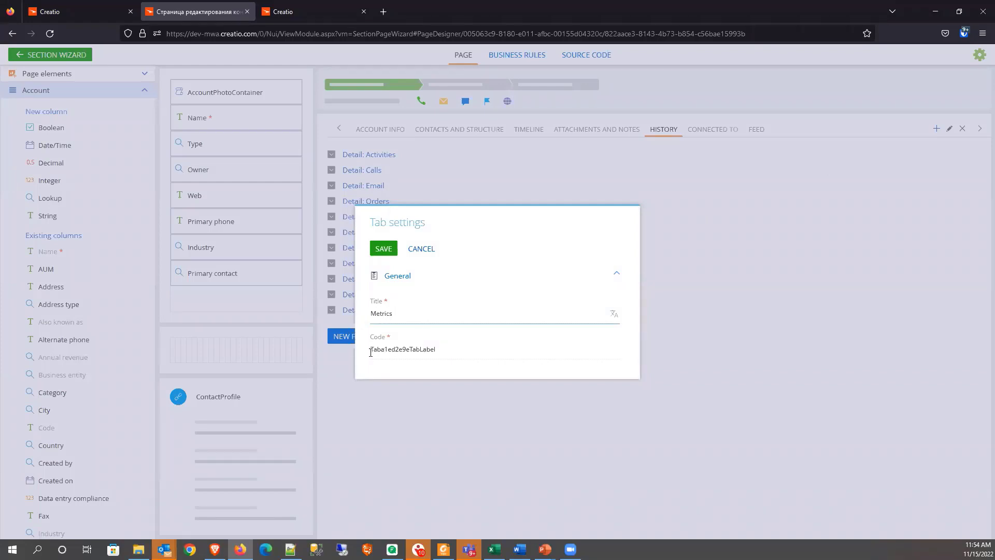
drag(447, 348, 385, 348)
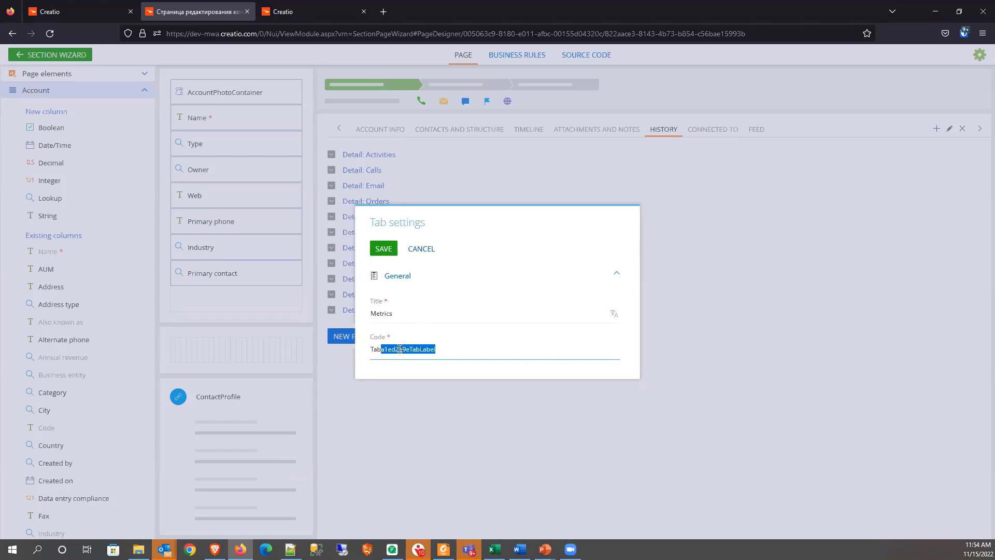
text(Metrics)
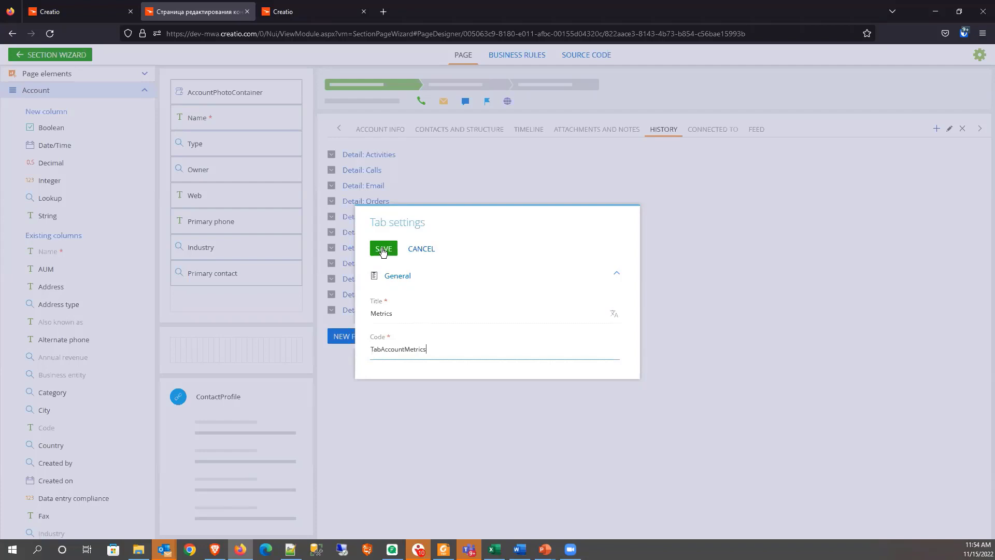
click(383, 251)
click(383, 249)
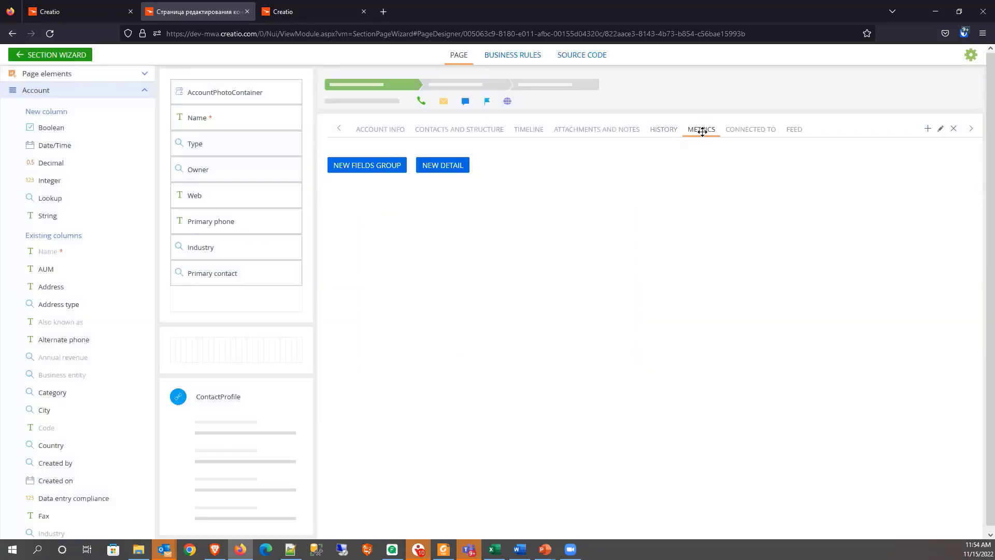
Add a new field group titled Metrics to the Metrics tab.
click(373, 168)
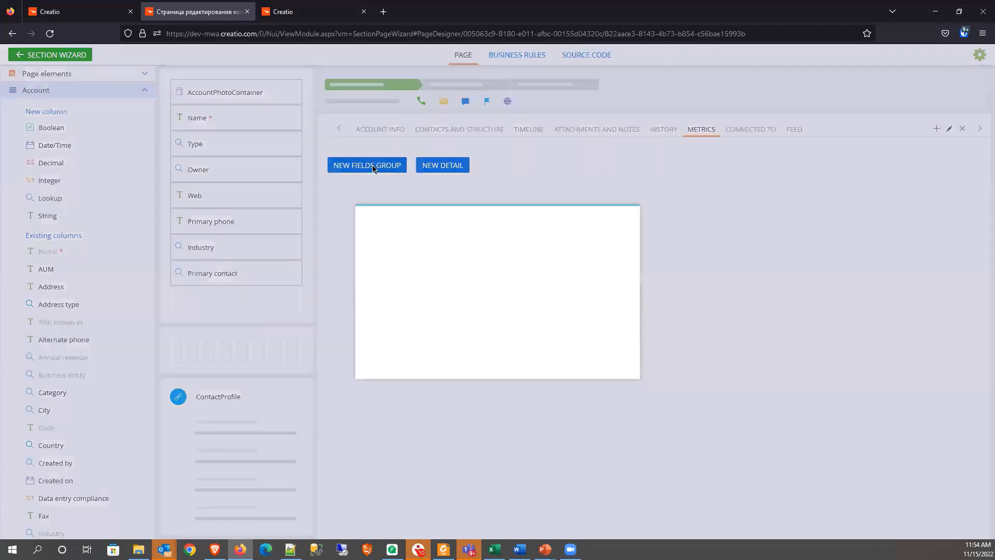
click(385, 316)
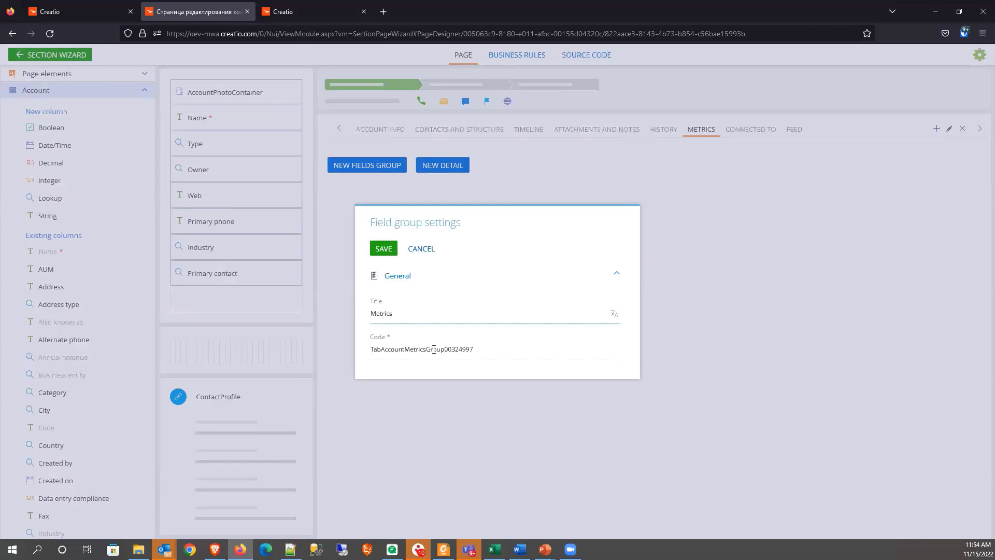
click(384, 248)
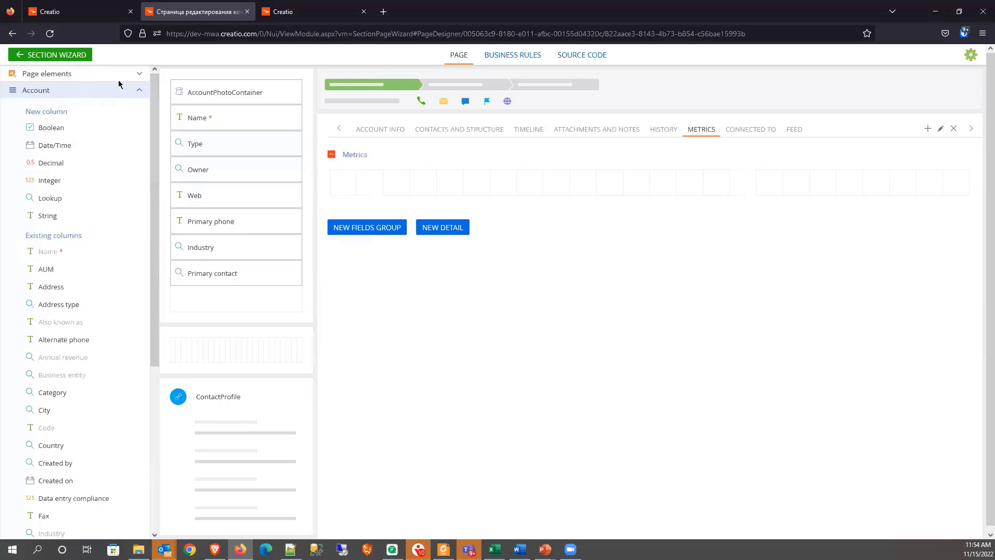
Add a Metric widget to the Metrics field group, titled Number of Orders This Year, with Order as its object.
click(61, 77)
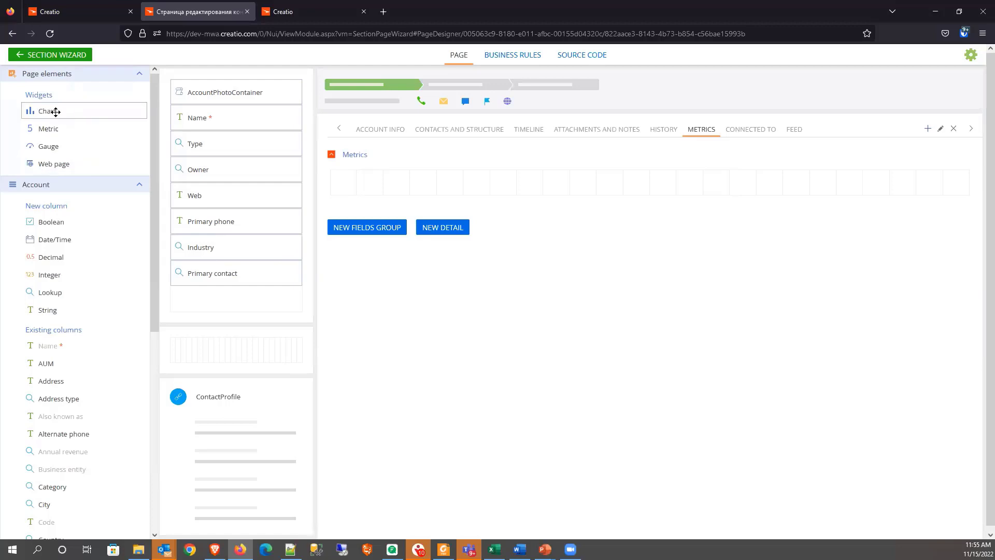
drag(48, 128, 400, 183)
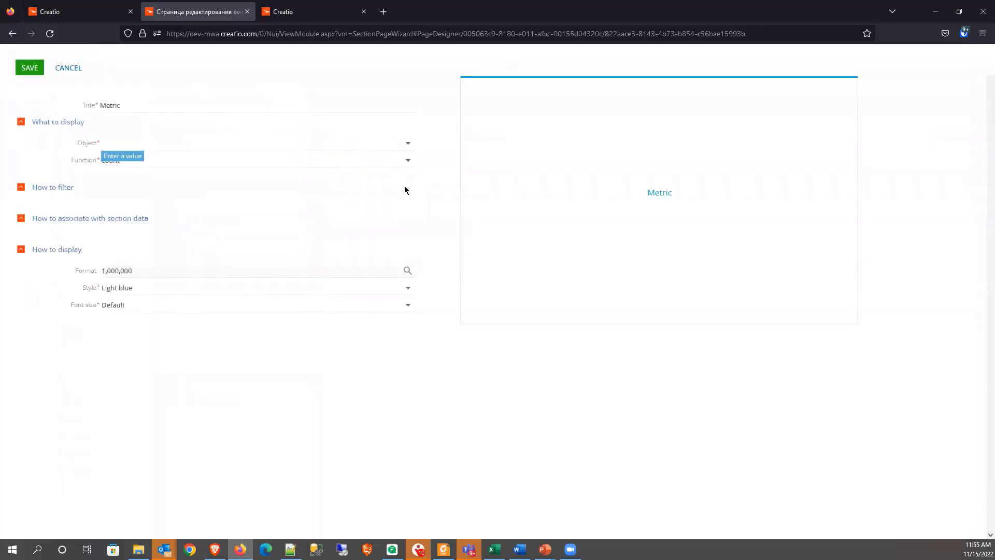
drag(138, 104, 99, 105)
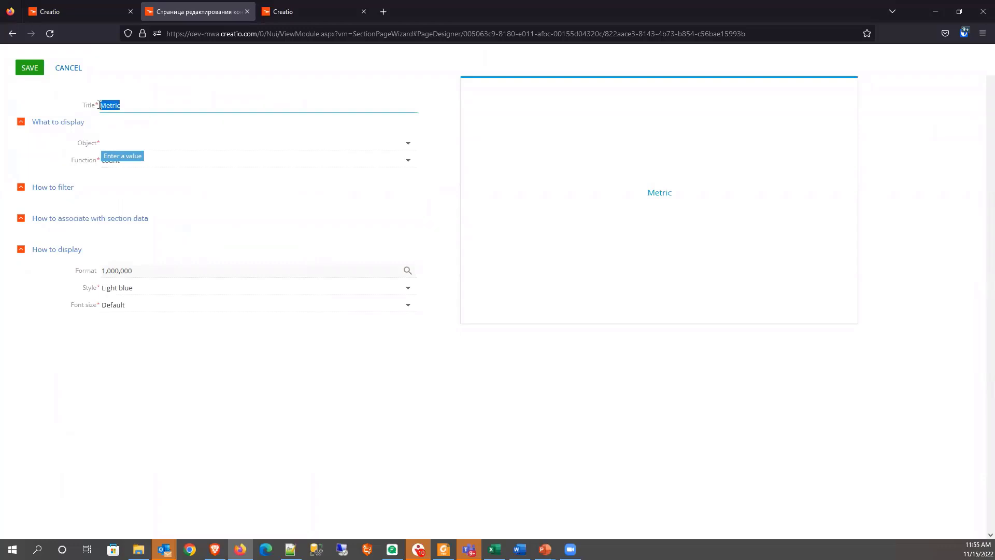
text(O)
text(umber of Orders)
text( This Year)
click(128, 142)
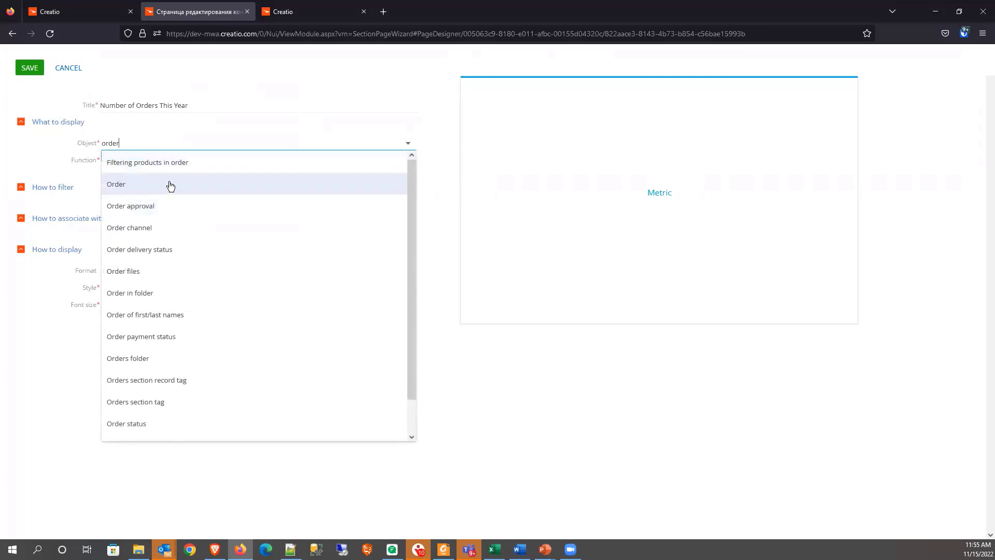
click(129, 186)
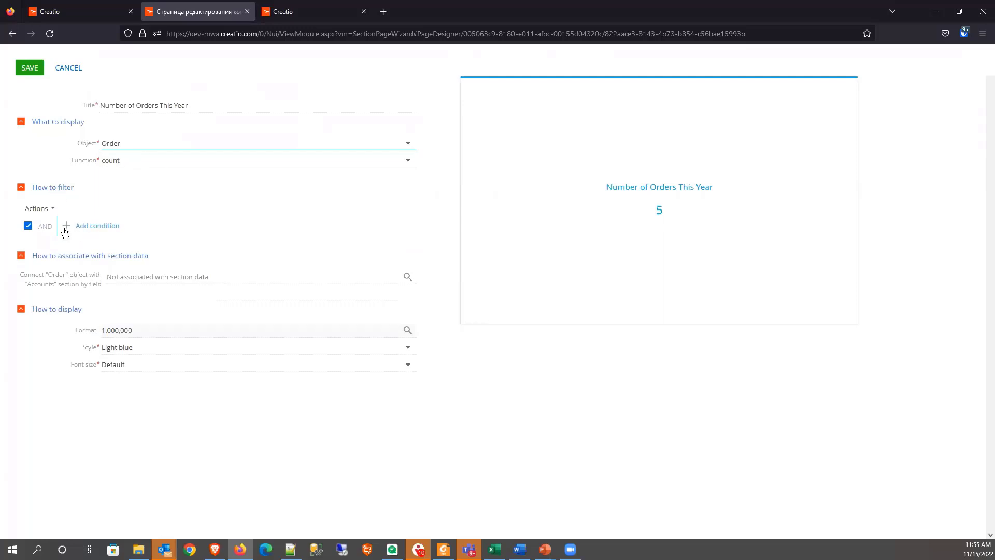
Filter the metric with the condition that the order's Date equals Current year.
click(86, 228)
text(da)
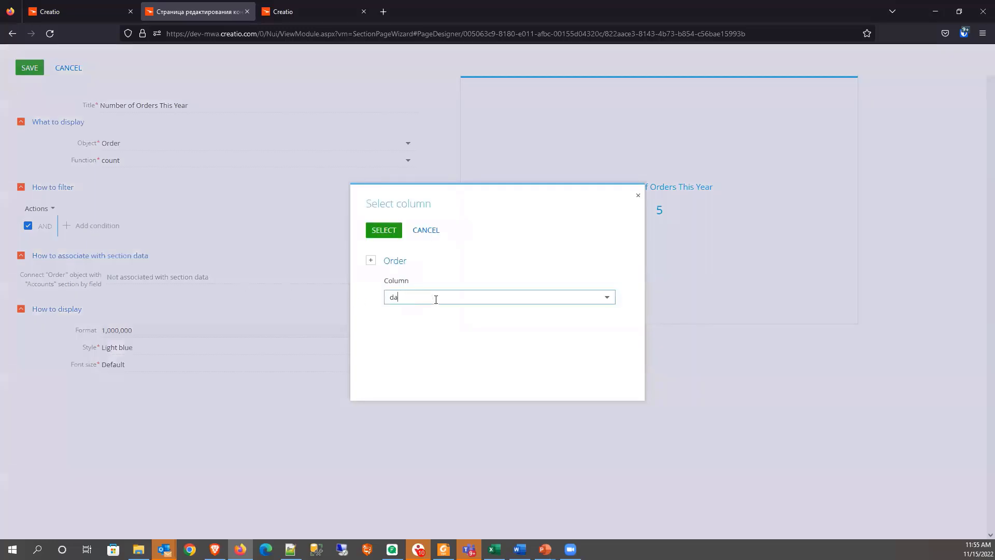
click(440, 322)
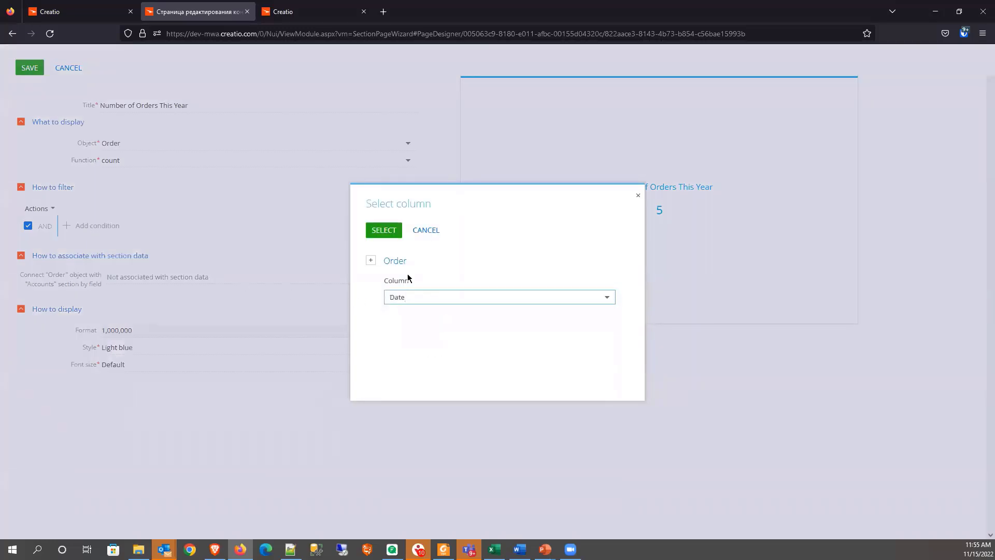
click(385, 232)
mouse_move(154, 360)
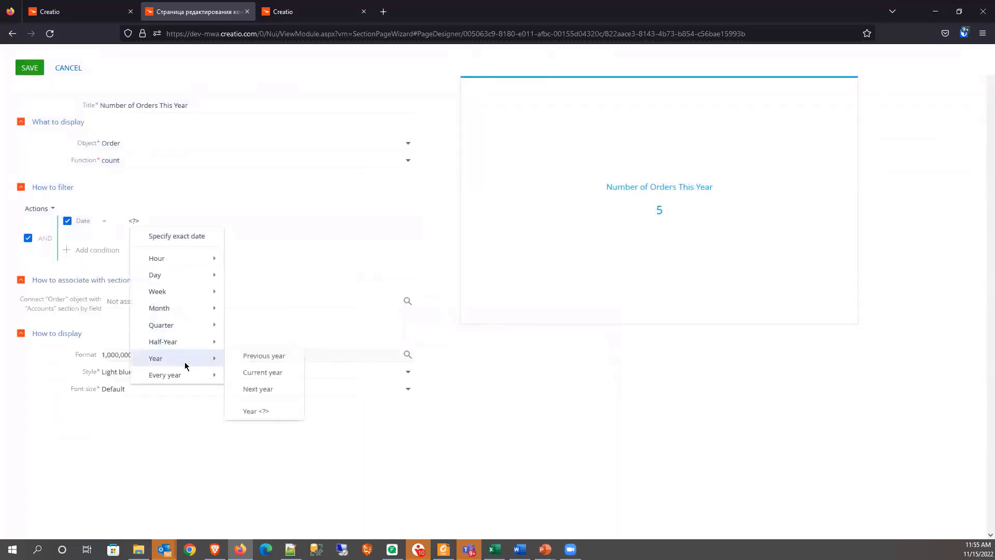
click(265, 376)
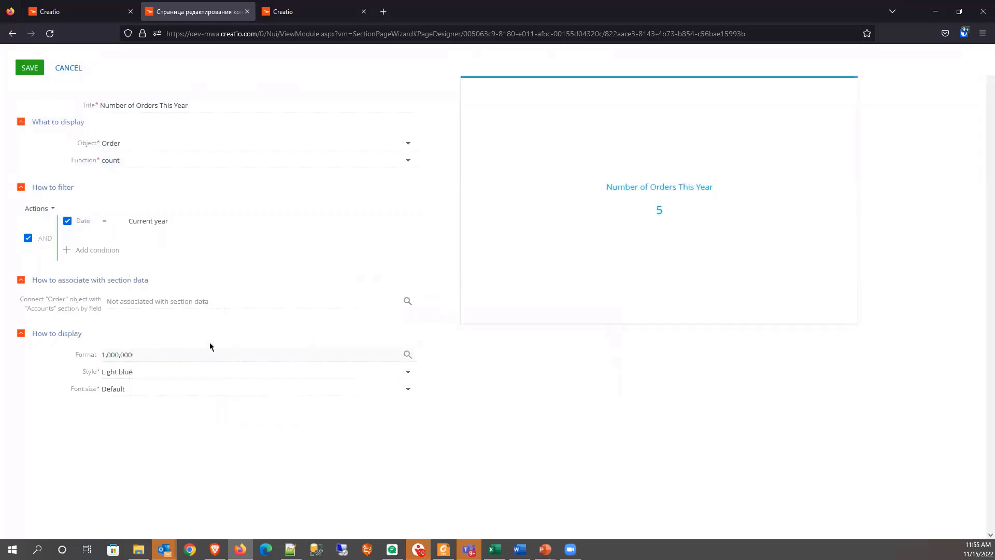
Associate the metric's Order object with the Accounts section by the Account field, keeping the Light blue style and Default font size.
click(135, 299)
text(acc)
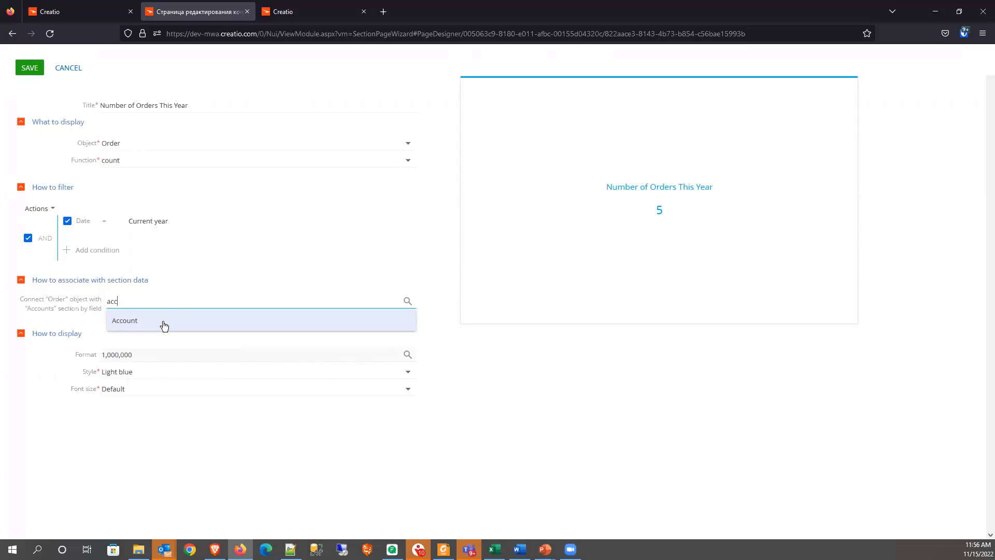
click(163, 323)
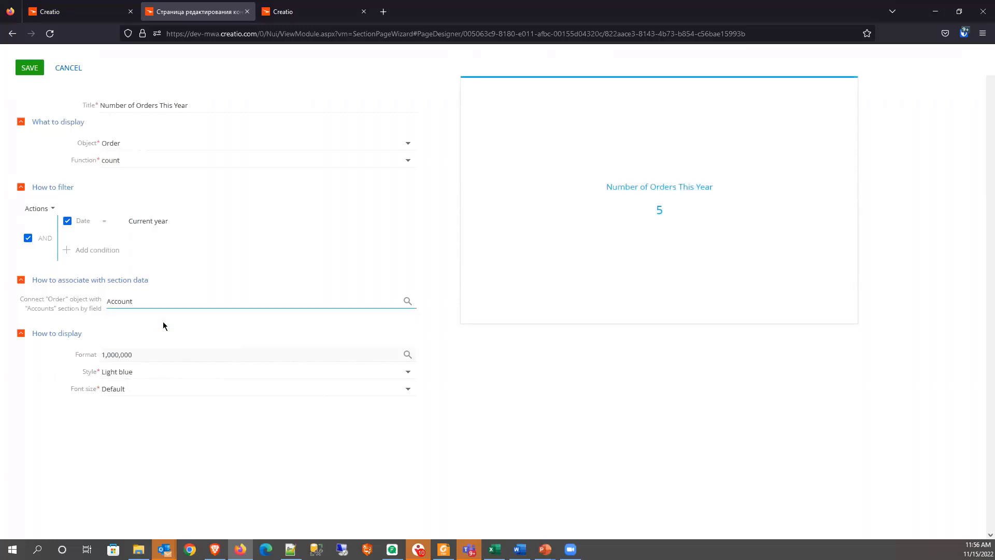
click(174, 371)
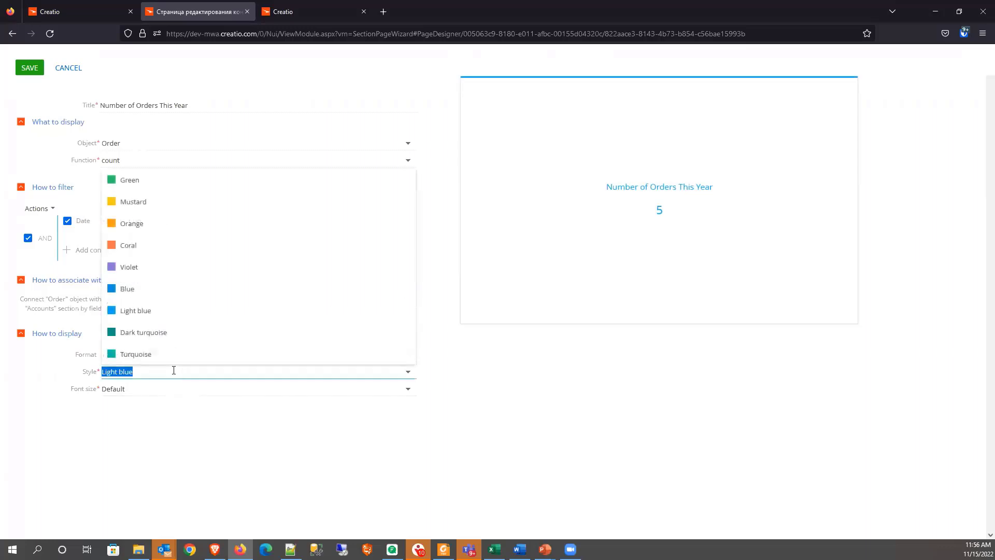
click(167, 389)
click(167, 390)
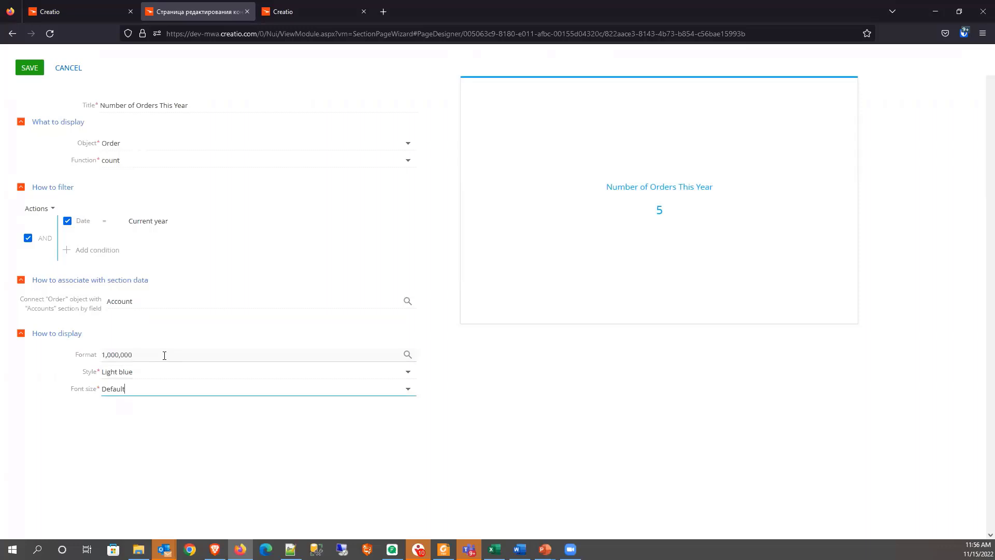
Save the metric widget and resize it to 8 grid columns wide and 4 rows high.
click(30, 68)
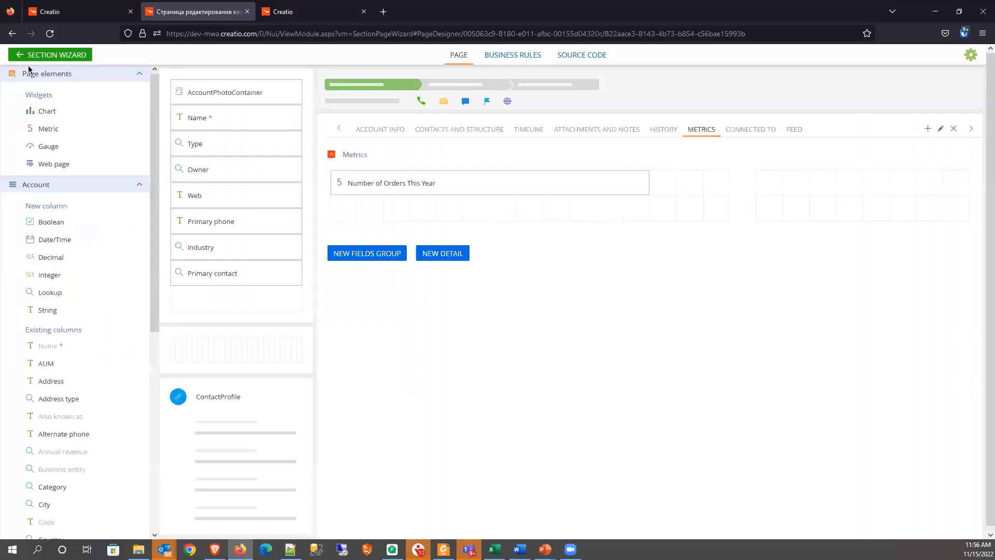
drag(648, 179, 542, 191)
drag(473, 194, 464, 272)
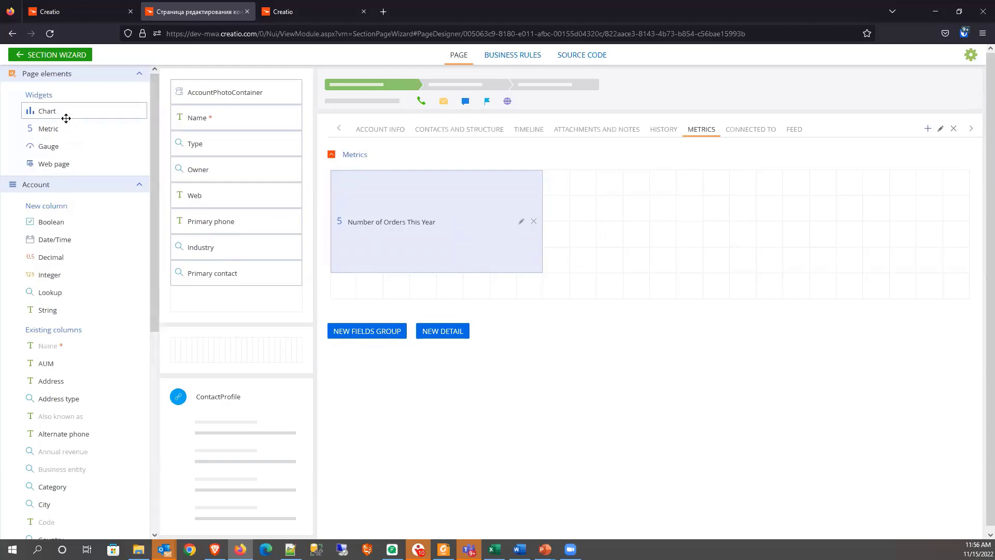
Add a Chart widget beside the metric, titled Order by Month, with Order as its object and Column as chart type.
drag(65, 111, 603, 185)
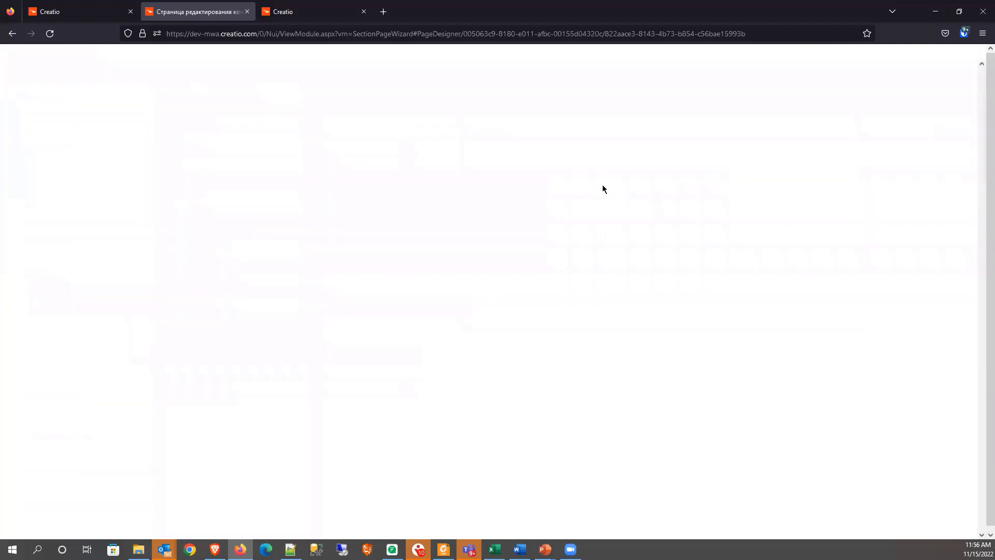
text(Order by Month)
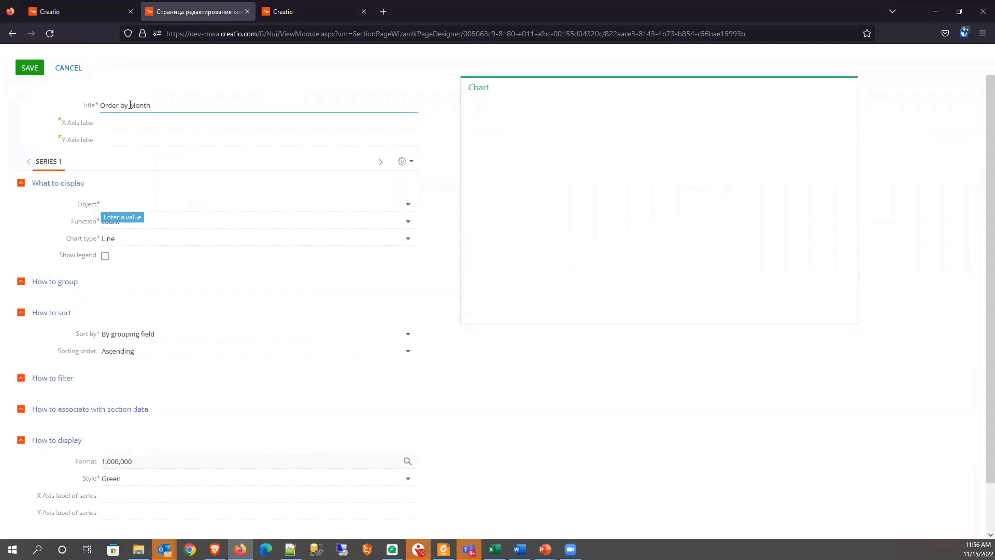
click(156, 202)
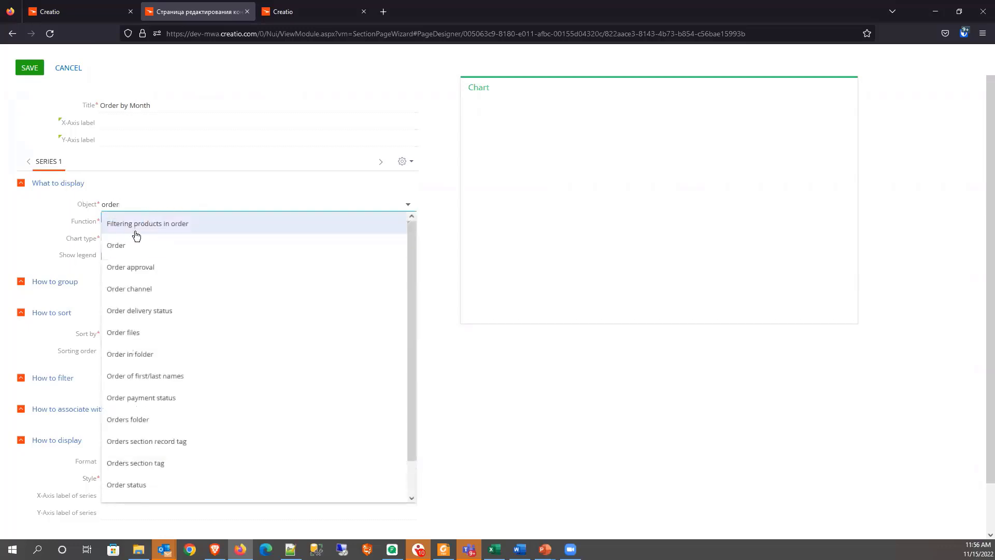
click(136, 247)
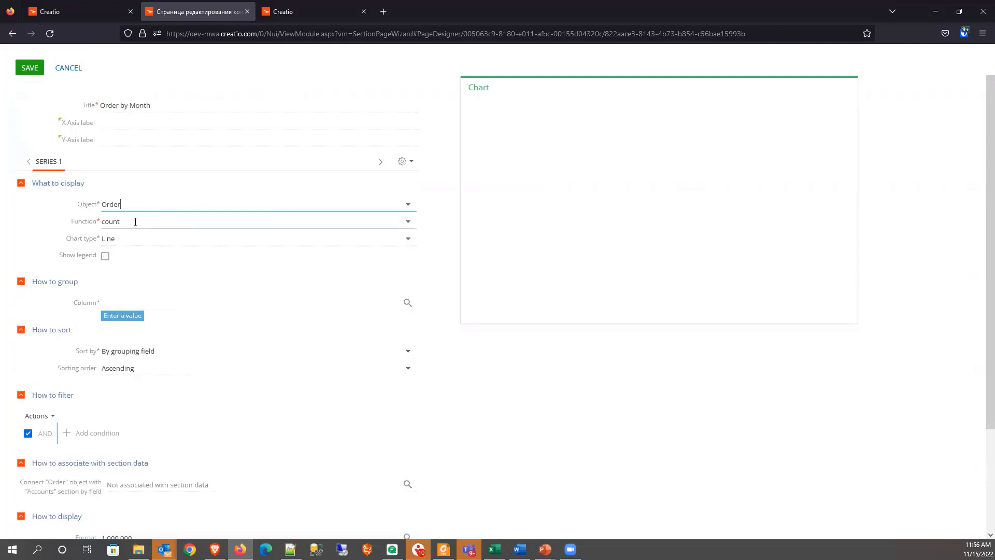
click(132, 238)
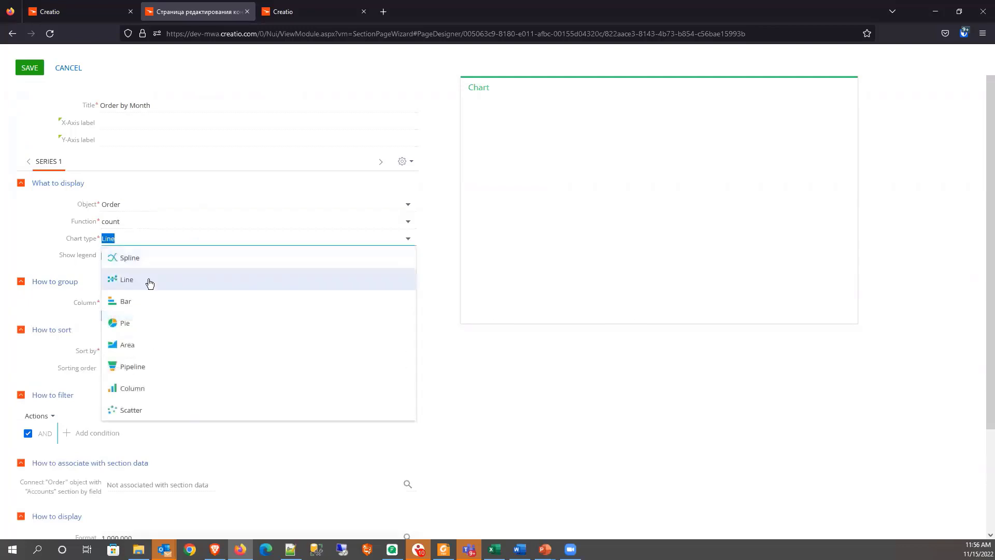
click(158, 389)
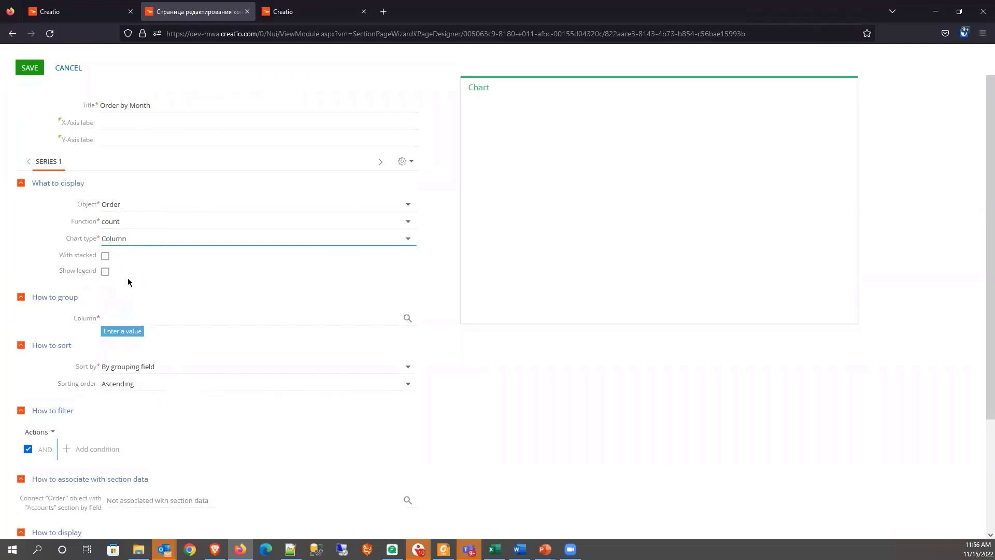
Group the chart by the order's Date column in the Month format.
click(138, 317)
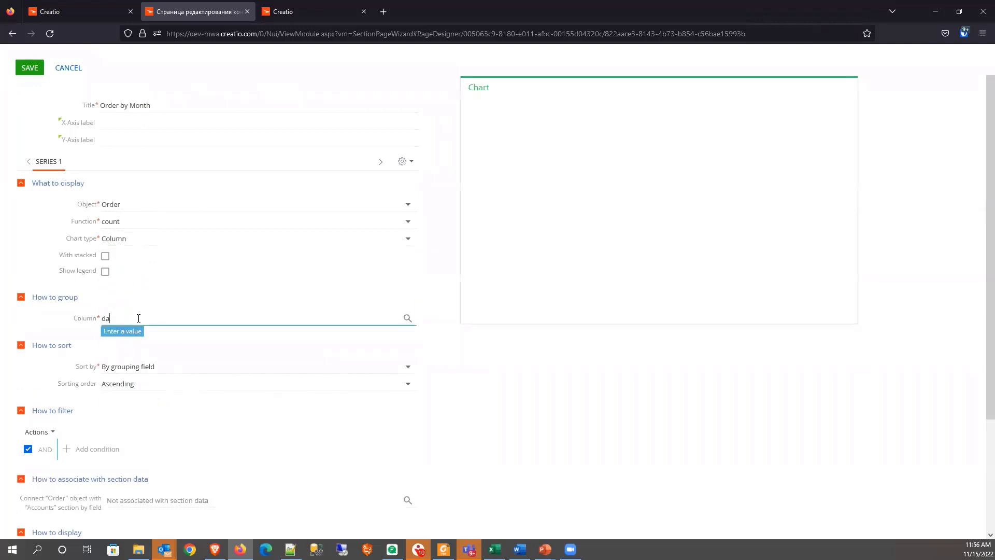
text(da)
click(145, 336)
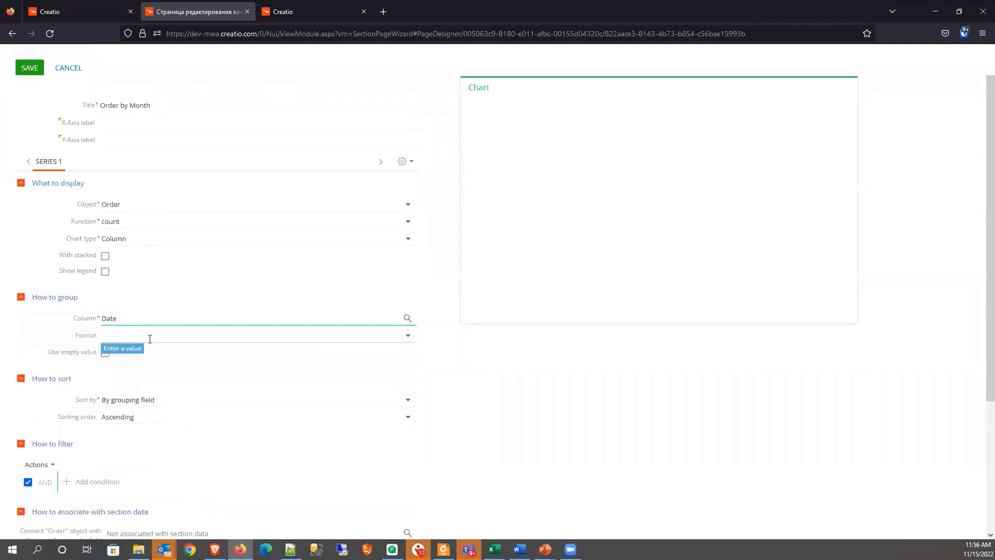
click(149, 339)
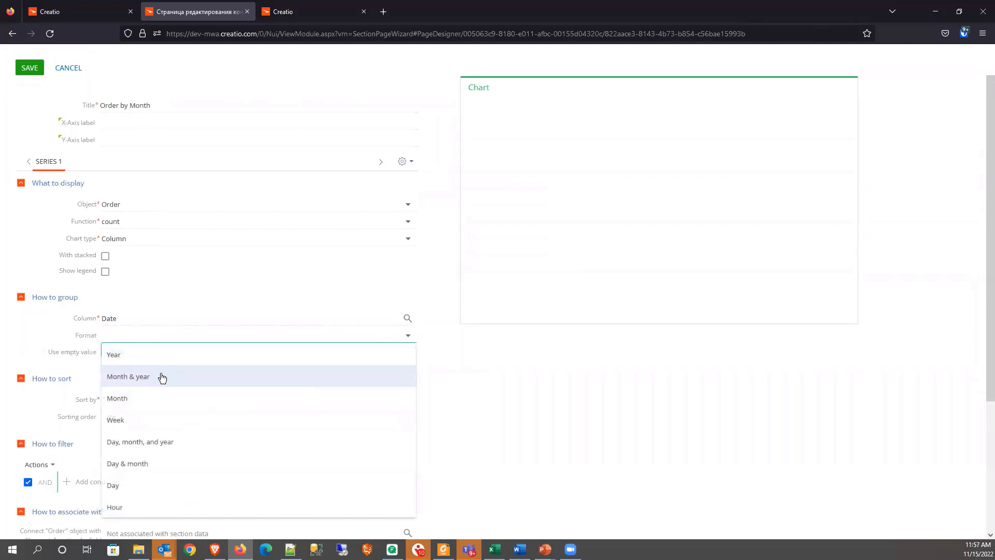
click(162, 404)
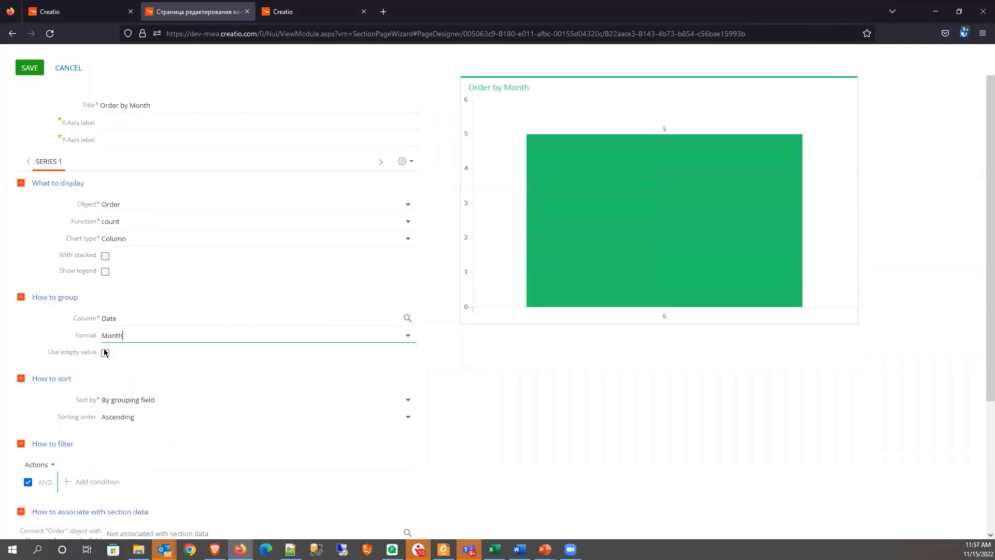
Filter the chart with the condition that the order's Date equals Current year.
scroll(116, 366, down, 3)
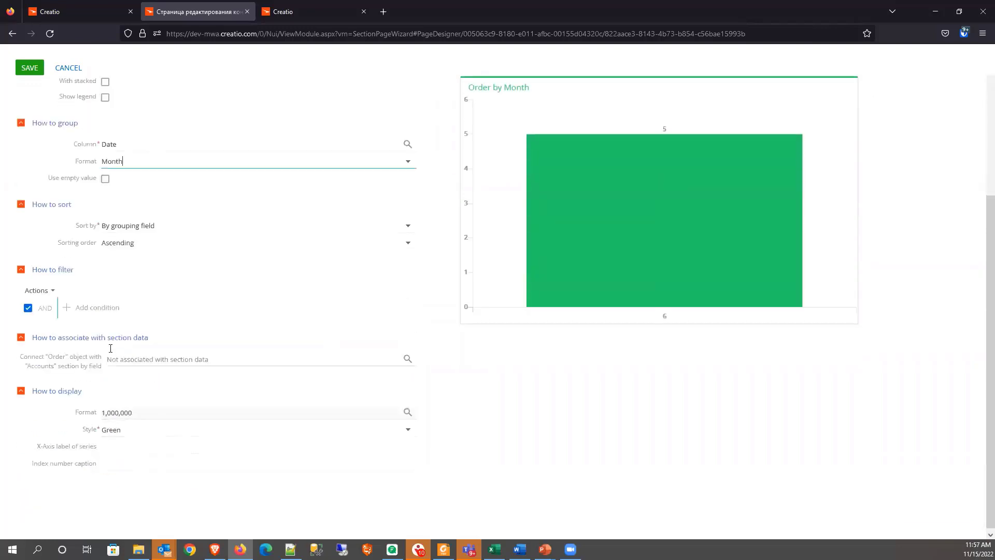
click(97, 308)
text(a)
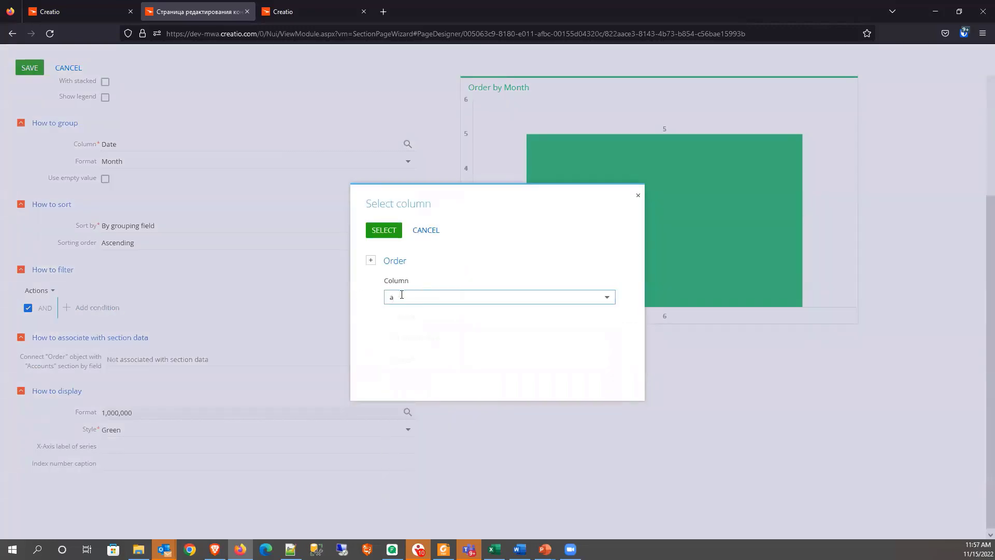
text(at)
click(438, 314)
click(385, 231)
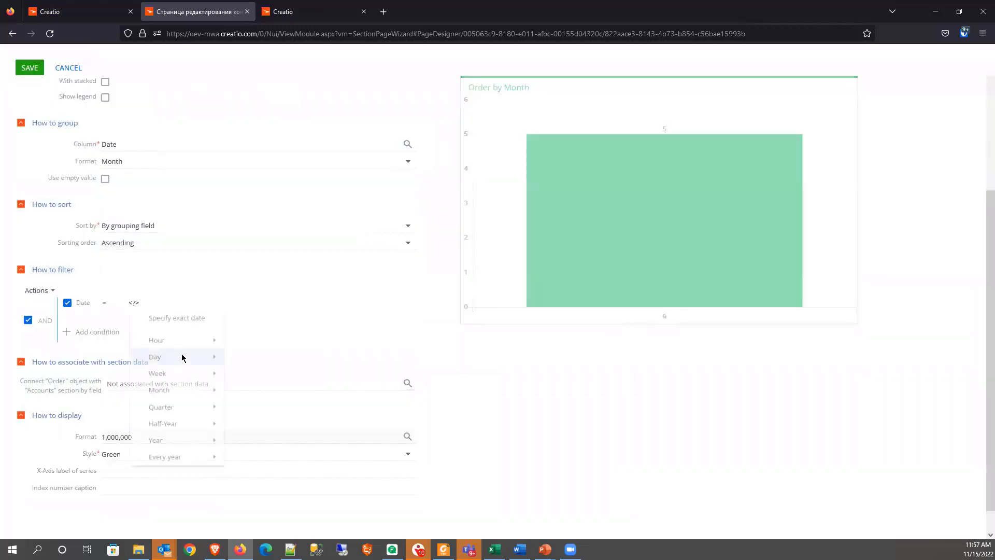
mouse_move(166, 440)
click(260, 454)
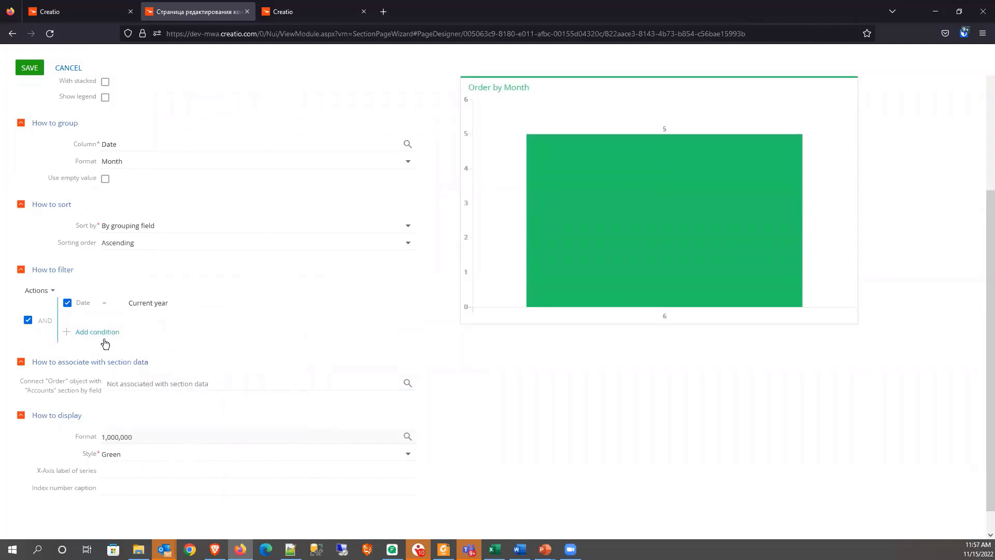
Associate the chart's Order object with the Accounts section by the Account field.
click(148, 384)
text(acc)
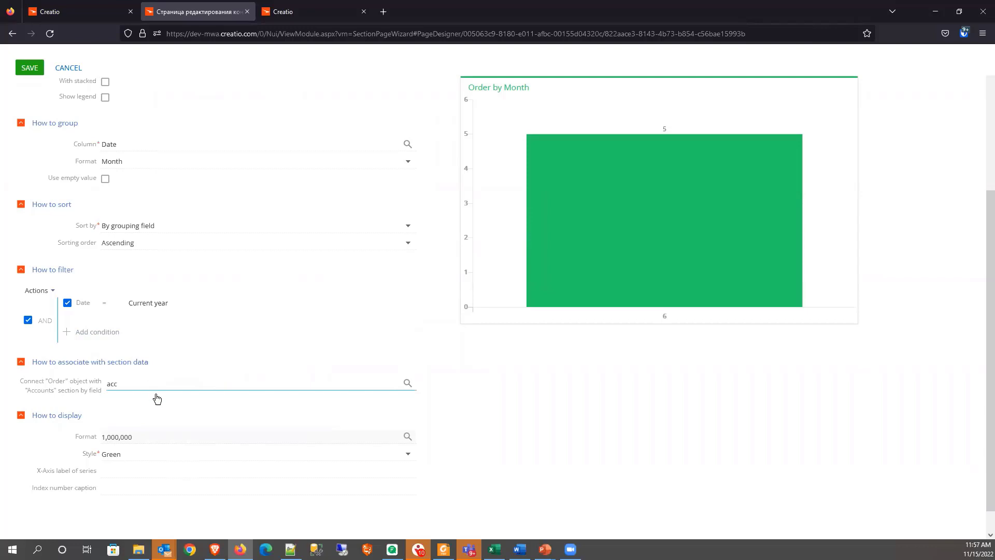
click(141, 401)
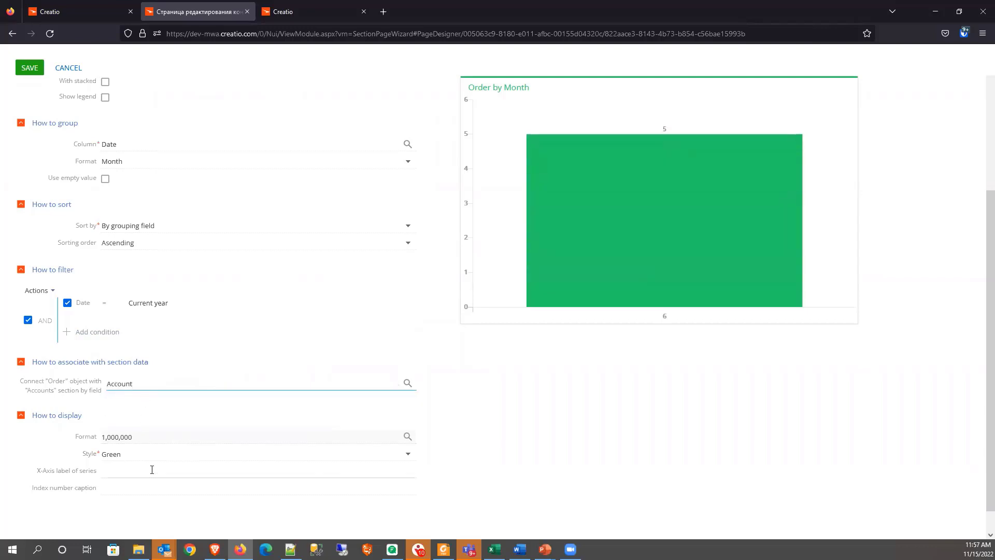
Change the chart's title to Orders by Month This Year and save the widget.
scroll(229, 357, up, 3)
click(156, 103)
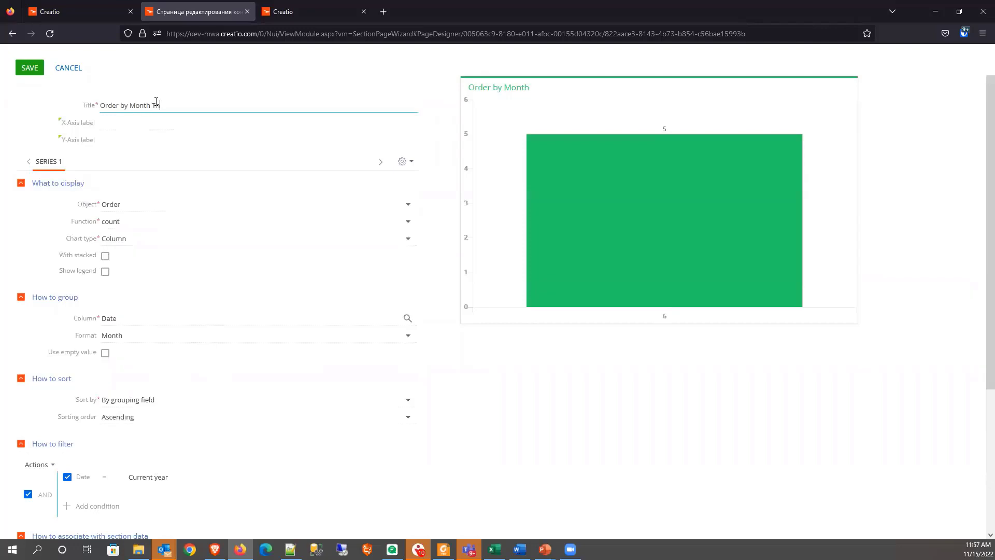
click(120, 105)
text(s)
click(28, 68)
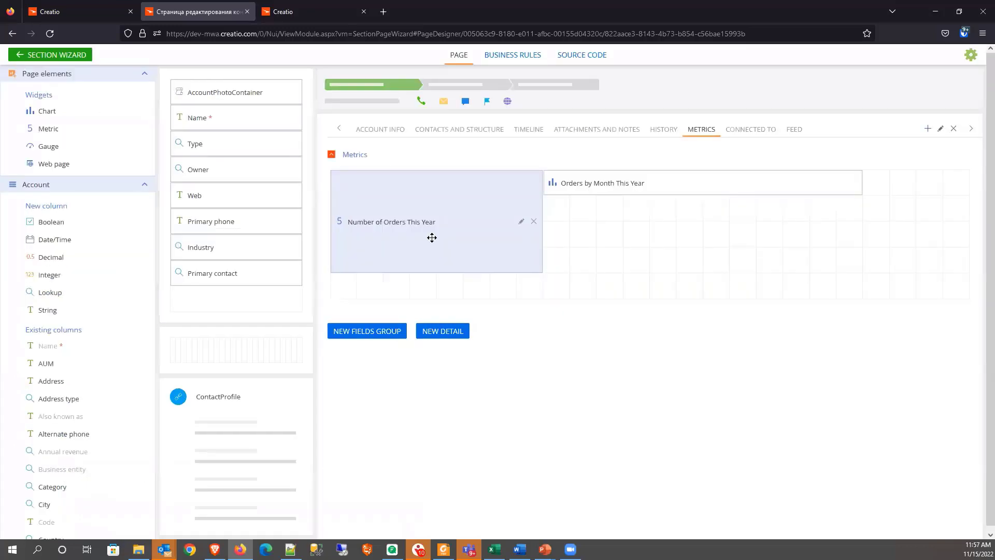
Enlarge the Orders by Month This Year chart to the grid's full remaining width and eight rows, and move the Metrics tab ahead of Timeline.
drag(862, 176, 967, 181)
drag(804, 196, 798, 360)
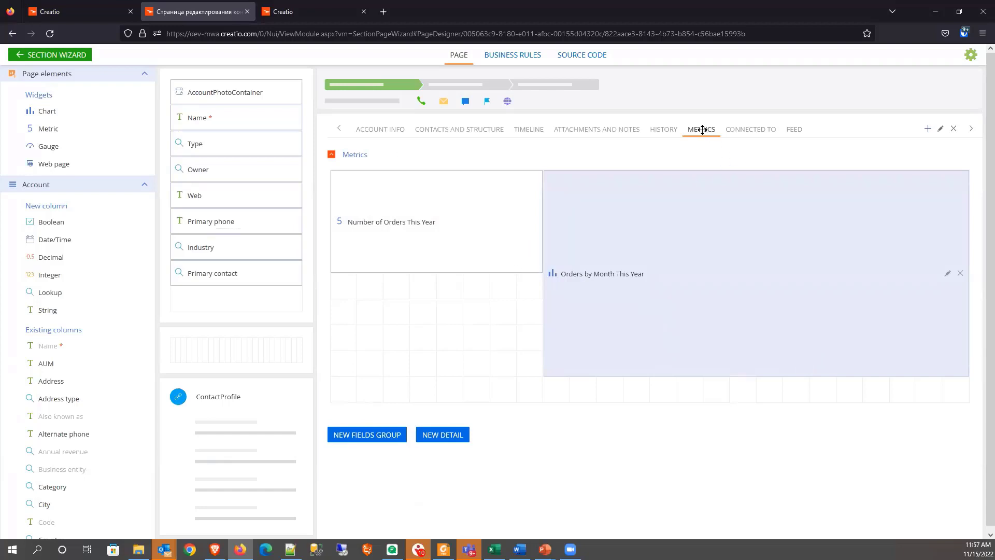
drag(702, 129, 516, 129)
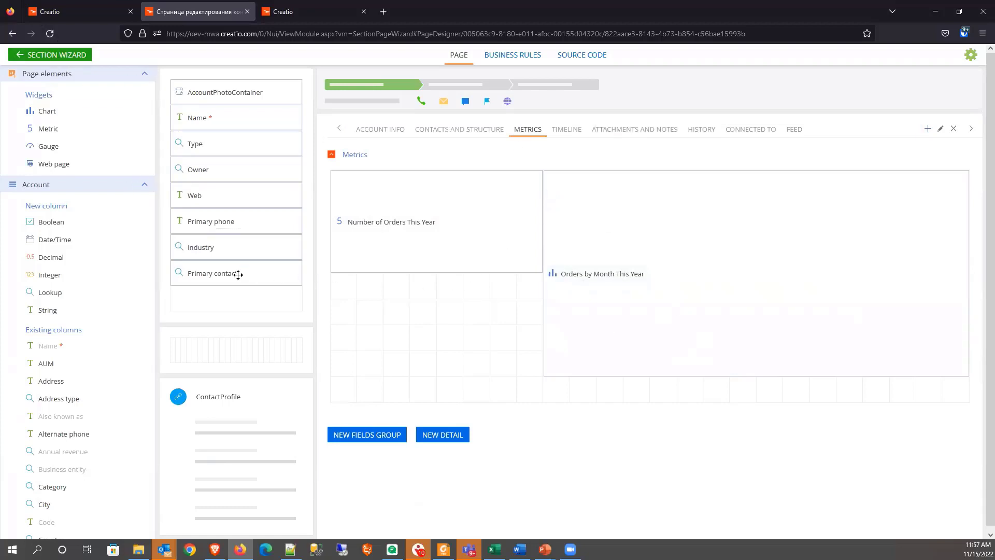
click(381, 129)
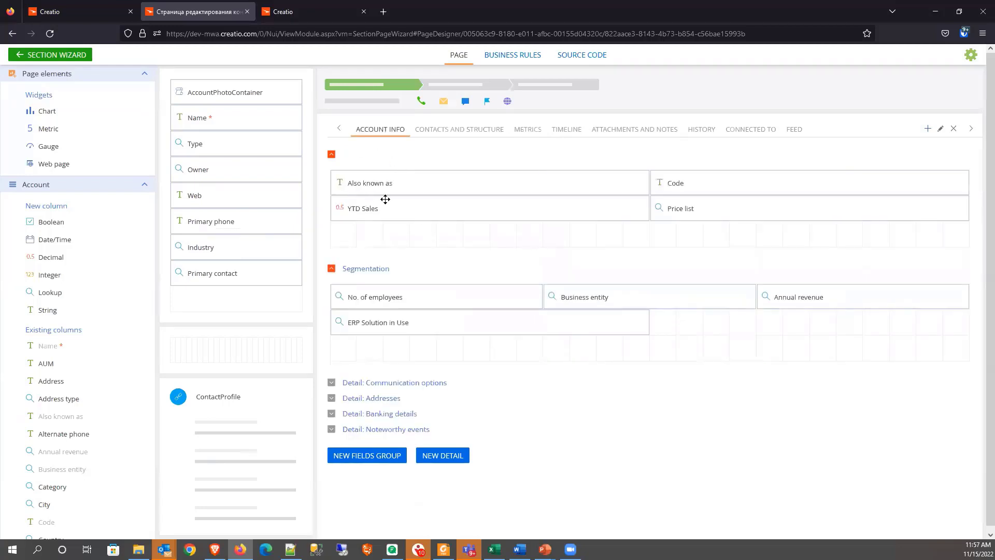
click(460, 130)
click(531, 132)
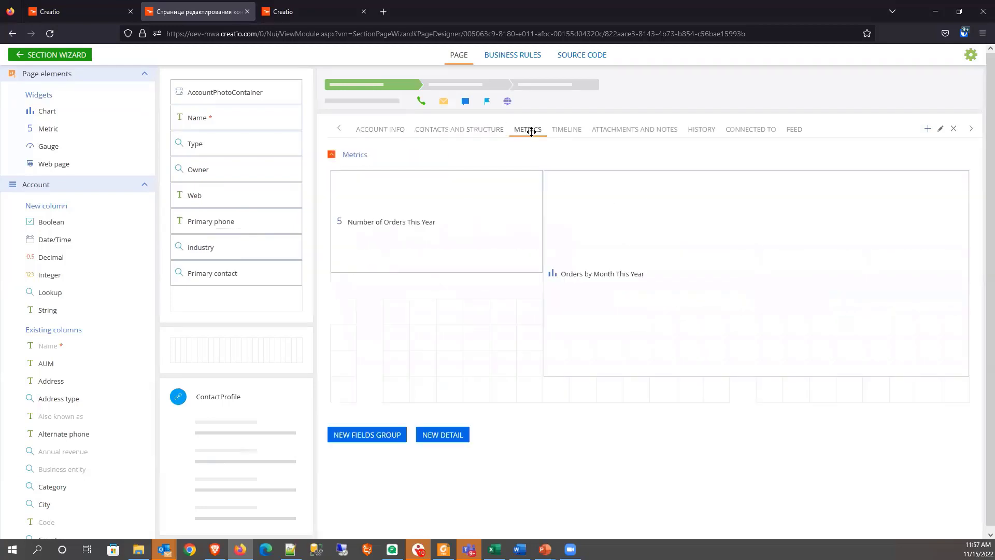
Return to the section wizard and save the Accounts section changes.
click(46, 58)
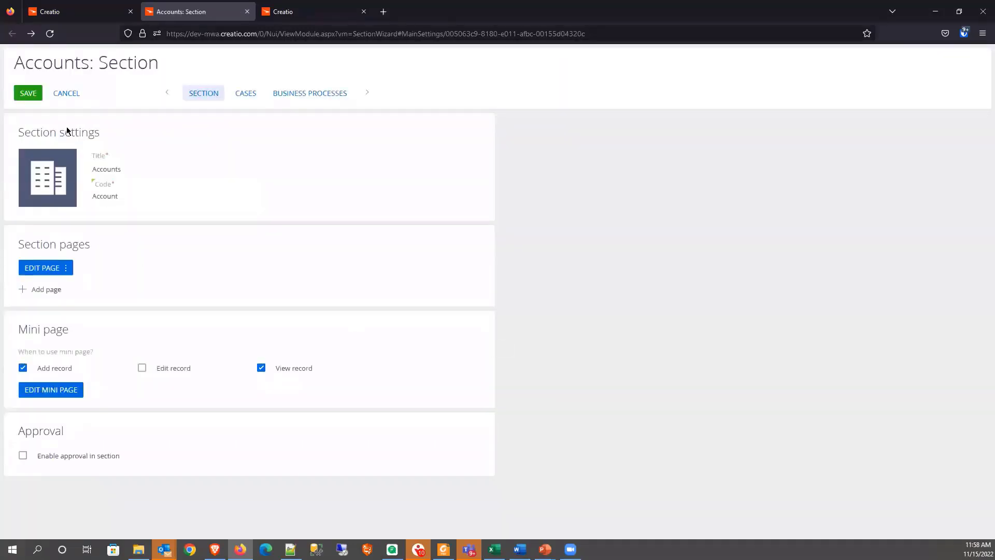
click(30, 97)
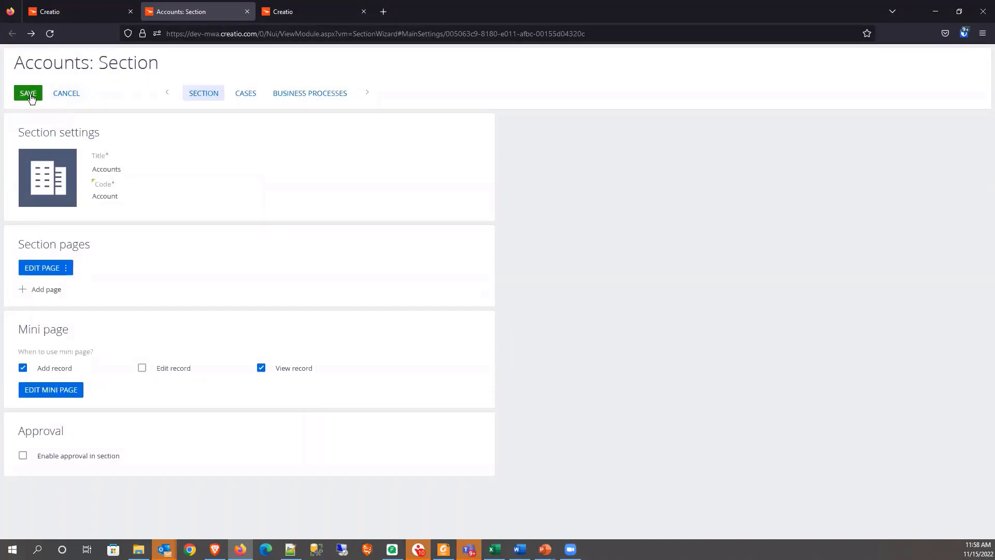
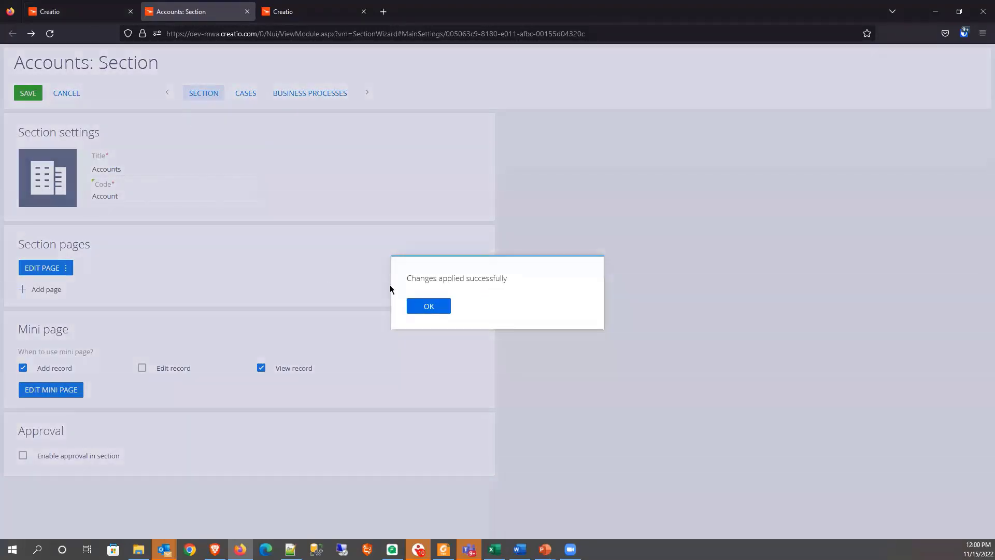
click(429, 306)
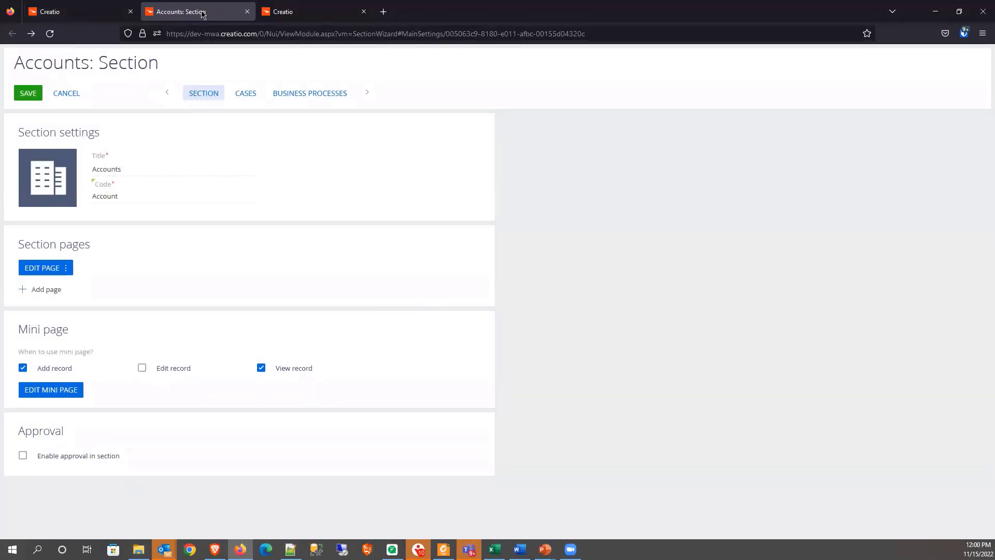
Reload the RCI Corp account page and examine its Primary contact, YTD Sales and ERP Solution in Use fields.
click(75, 12)
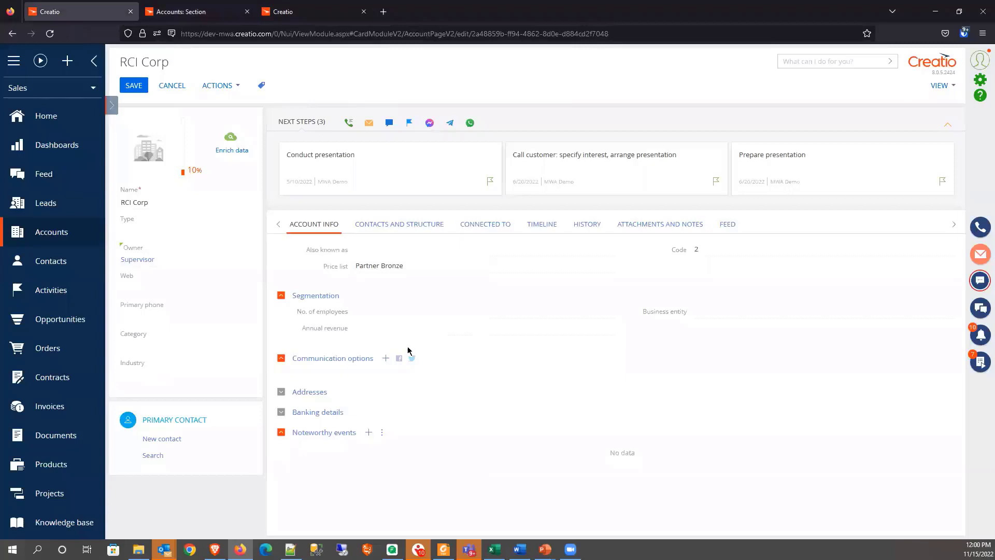
key(F5)
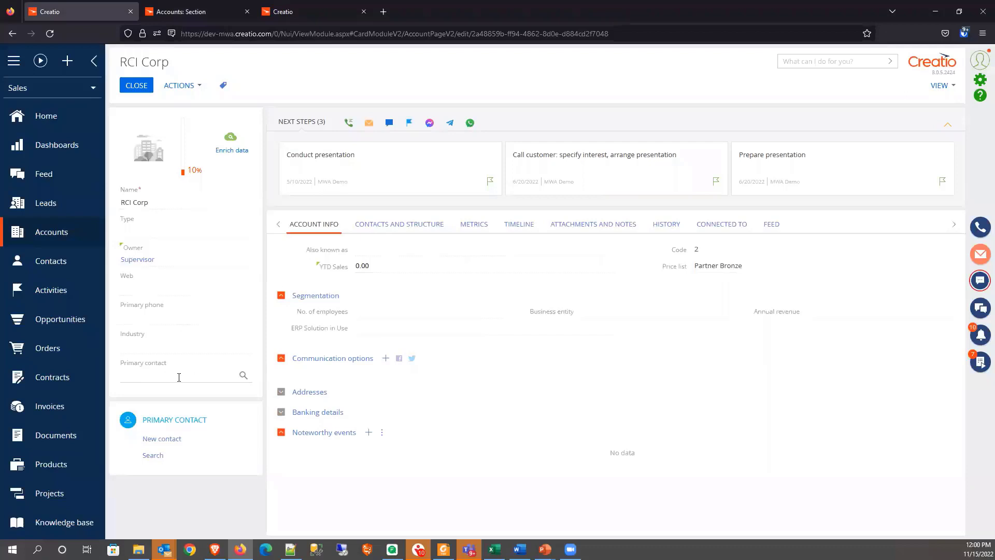
click(179, 377)
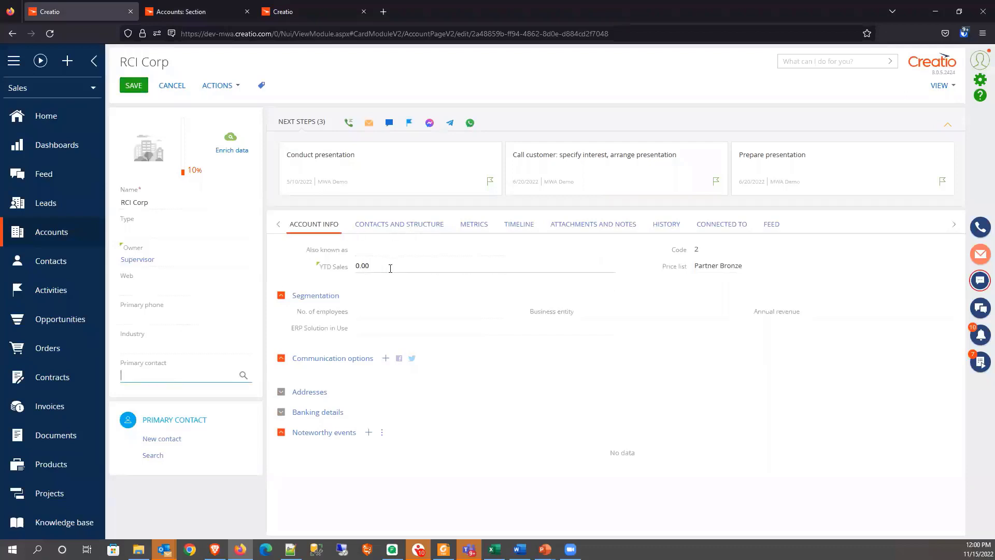
click(319, 266)
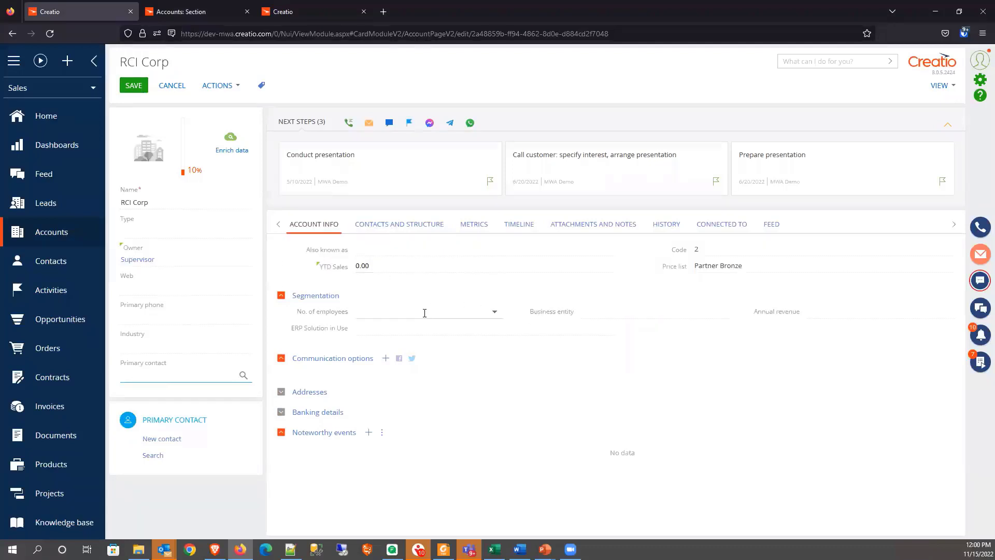
click(372, 328)
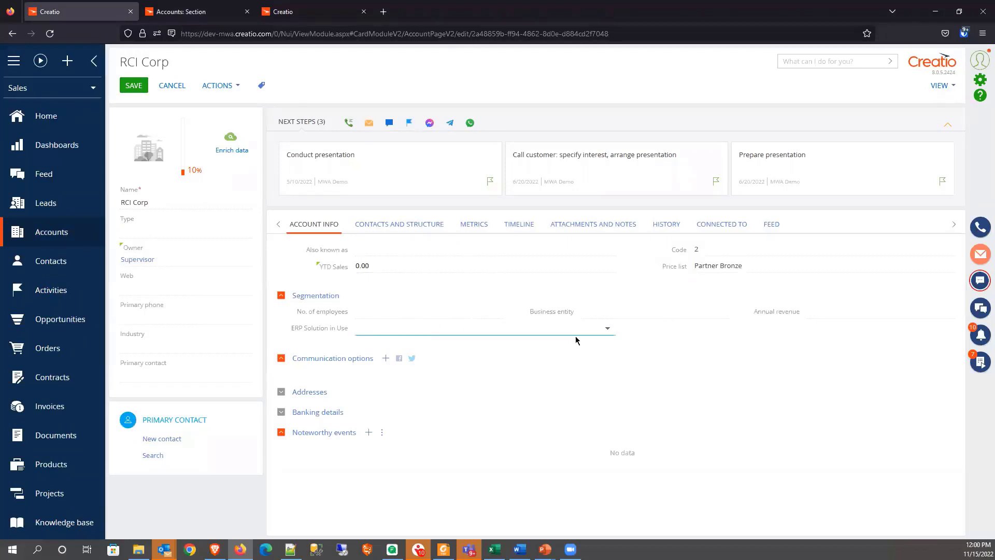
click(610, 331)
click(610, 332)
Examine the metric and chart on RCI Corp's Metrics tab and return to the account info.
click(472, 229)
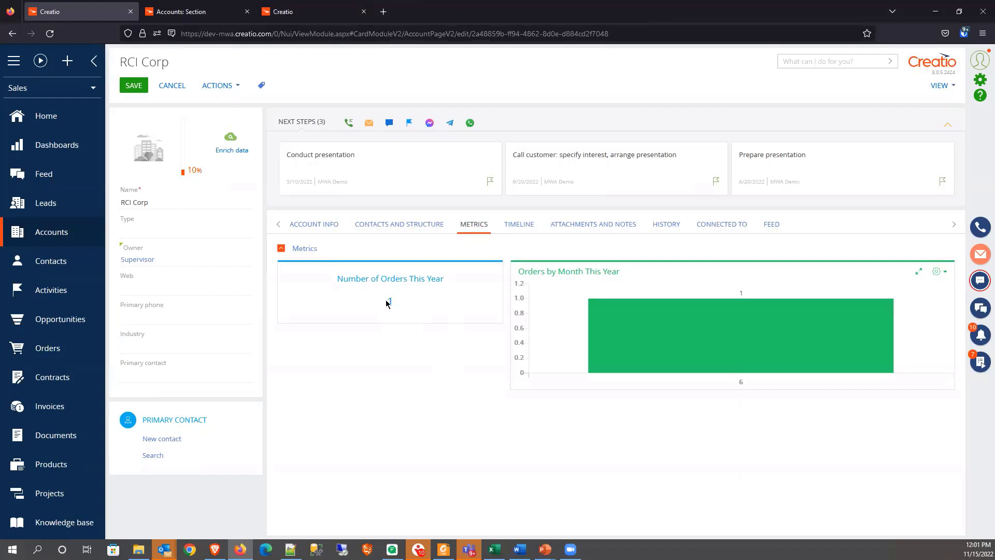
mouse_move(747, 347)
click(316, 227)
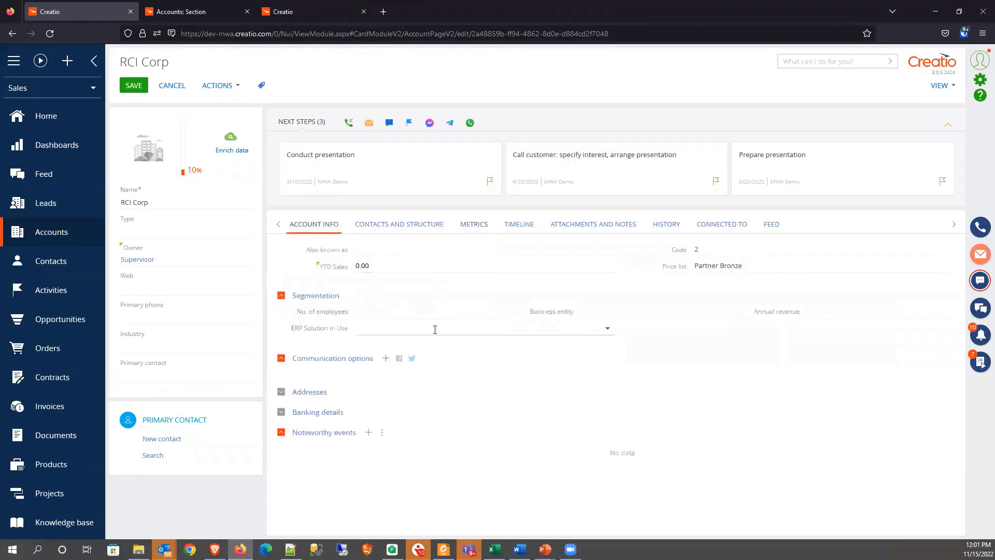
click(415, 328)
Close the Accounts section wizard and show all lookups in the Studio workplace.
click(182, 12)
click(246, 11)
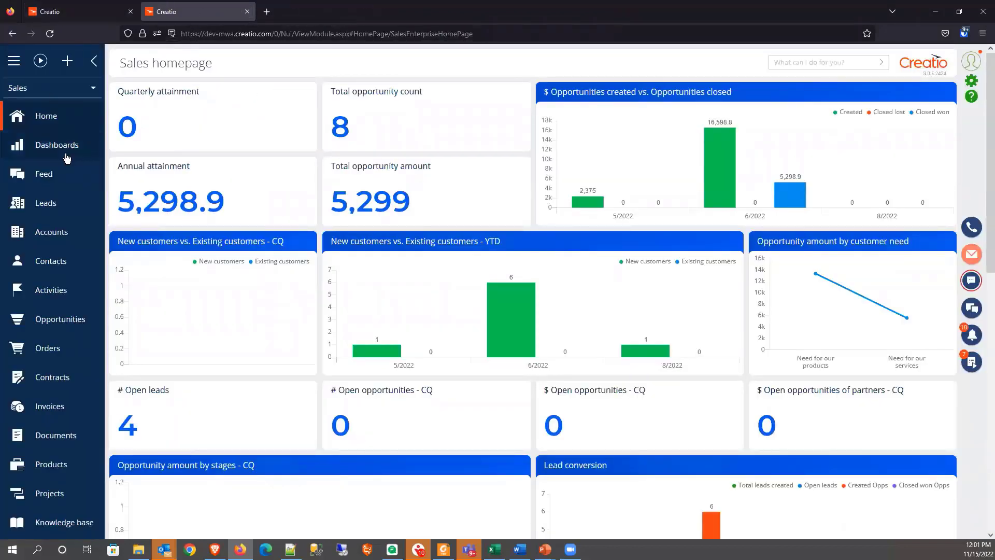
click(21, 88)
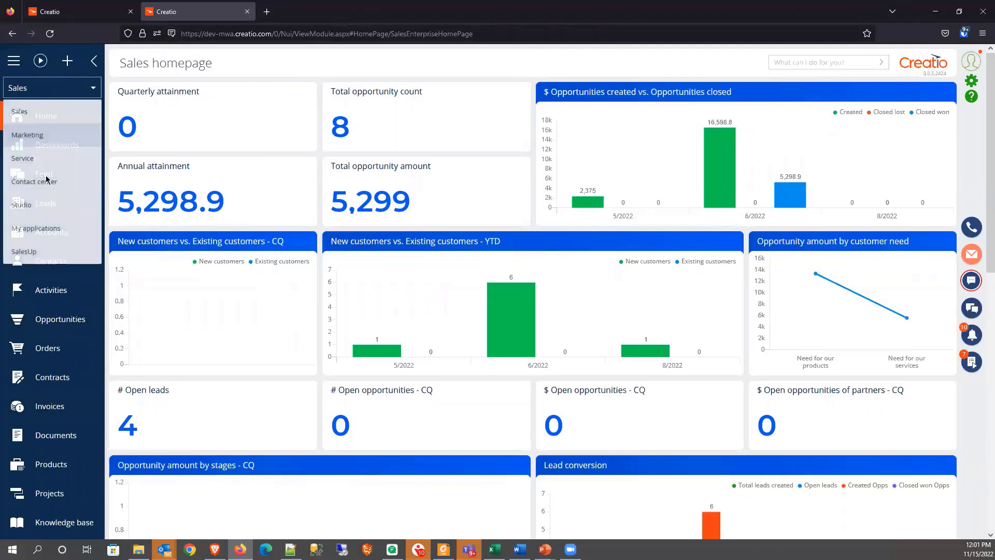
click(44, 204)
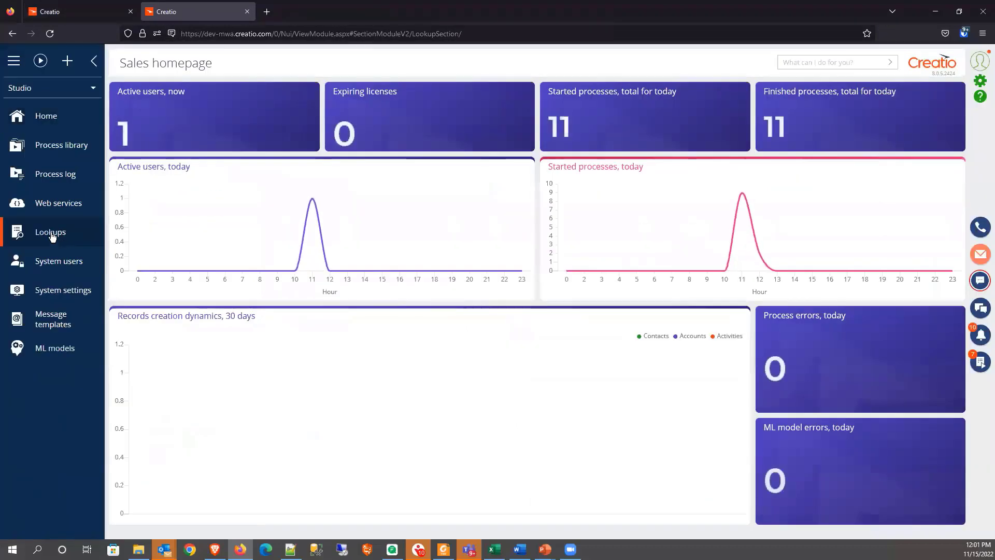
click(53, 236)
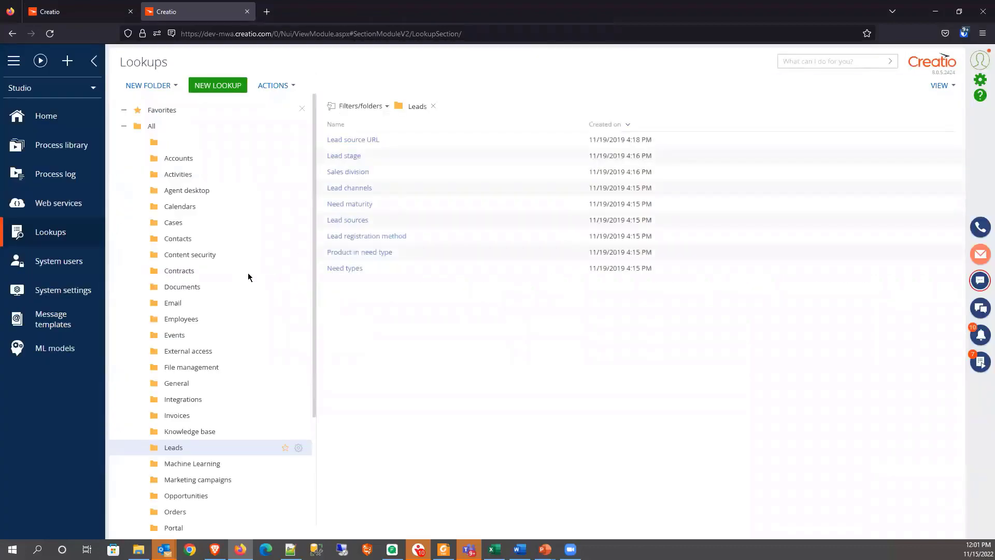
click(166, 129)
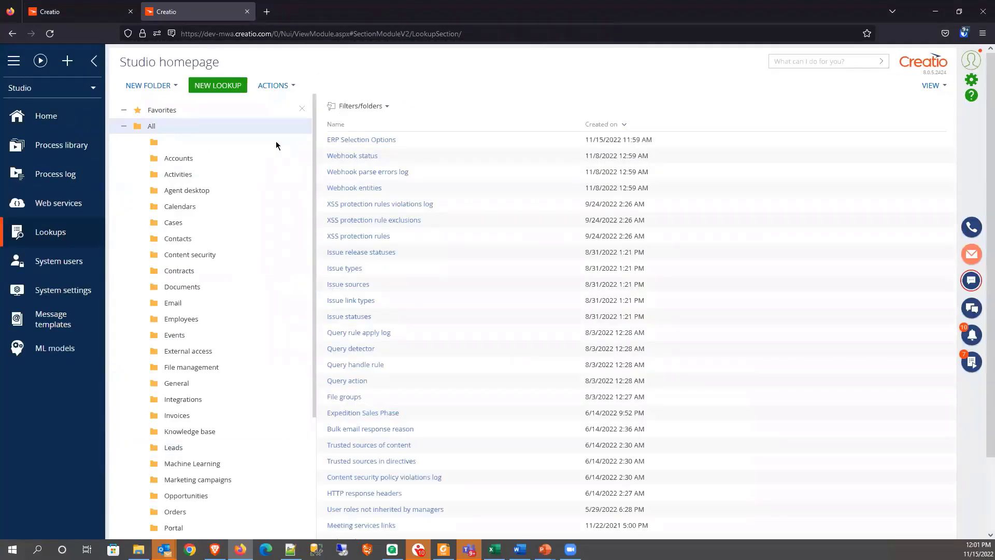
Filter the lookups by names containing "erp" and open the content of ERP Selection Options.
click(383, 112)
click(389, 124)
text(erp)
key(Return)
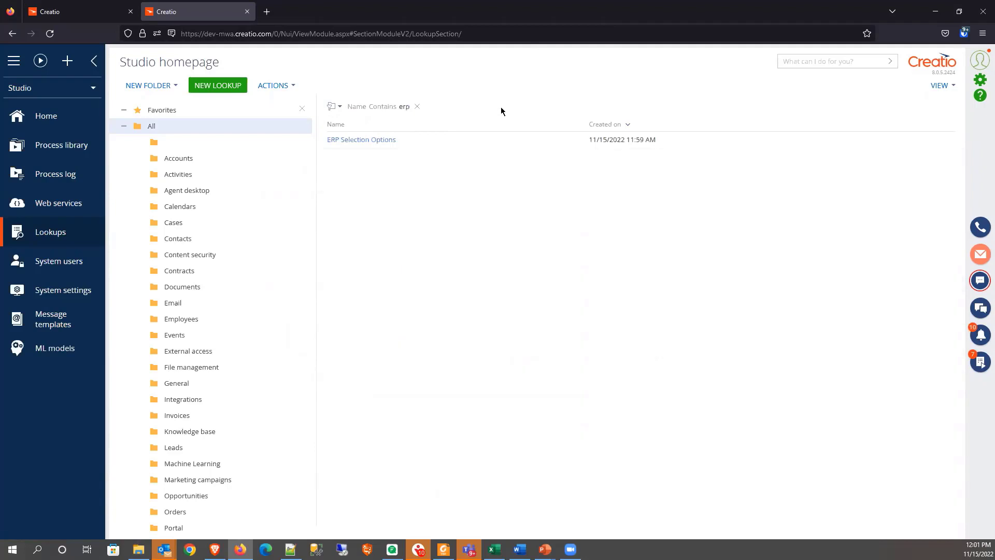
click(352, 142)
click(351, 143)
Add the entries Acumatica, Sage 100, Dynamics GP and SAge 50 to the ERP Selection Options lookup.
click(134, 86)
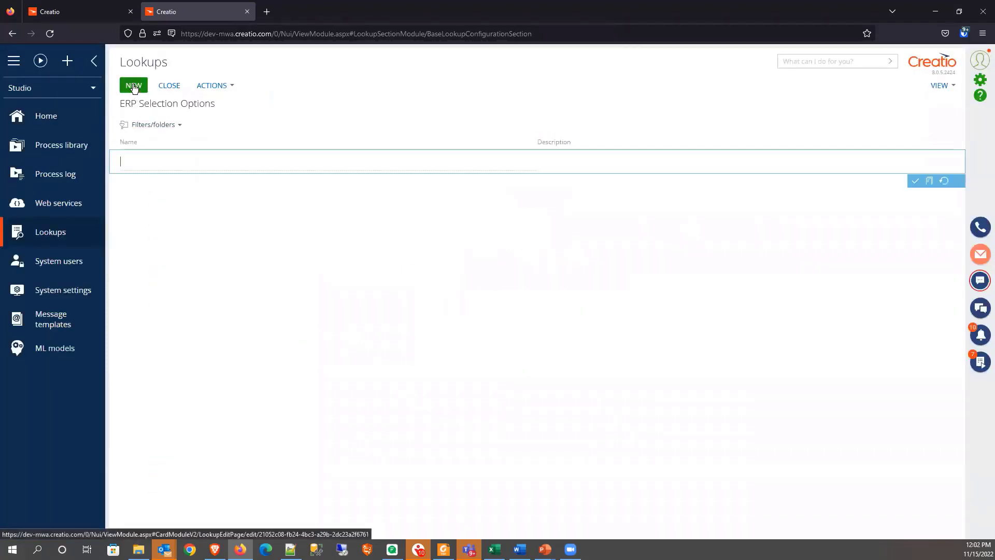
text(Acumatica)
key(Return)
text(Sage)
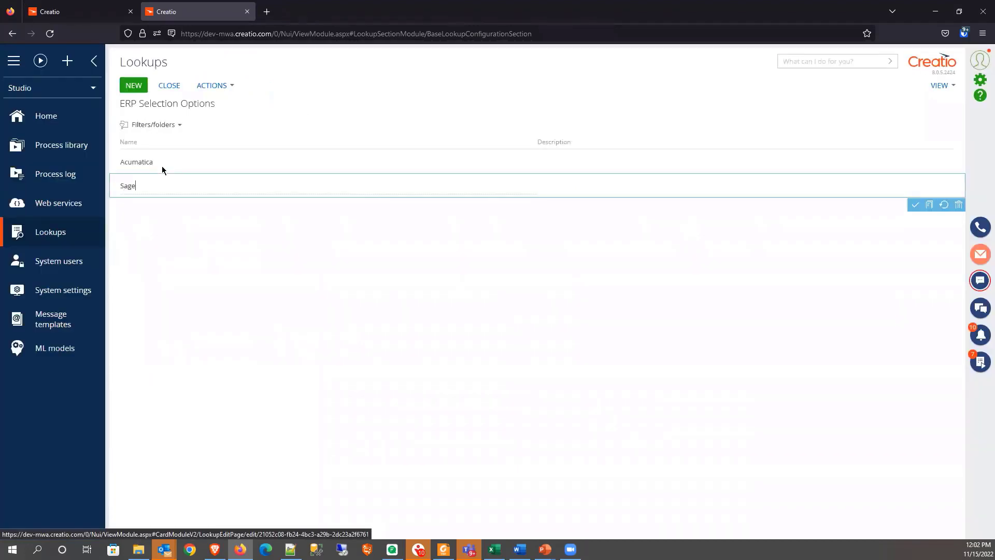
text( 100)
key(Return)
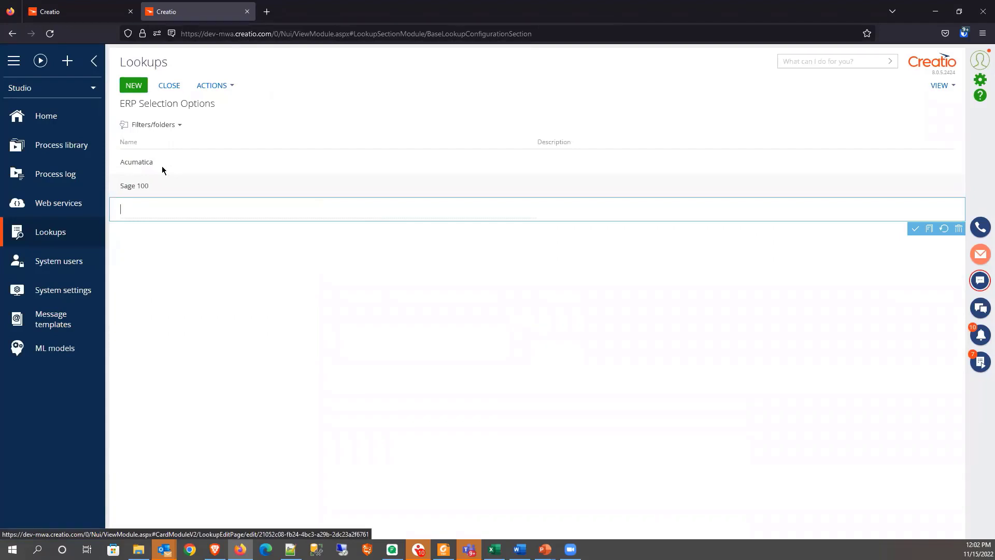
text(Dynamics GP)
key(Return)
text(SAge 50)
key(Tab)
key(Return)
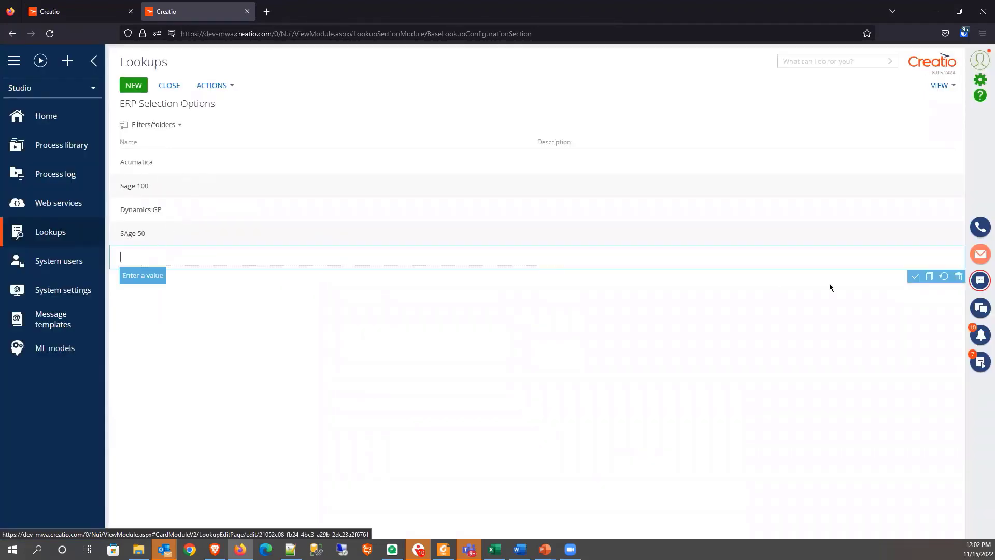
Delete the blank row, correct the last entry's name to Sage 50, and go back to the lookup list without the Leads folder filter.
click(959, 277)
click(131, 233)
click(129, 233)
key(BackSpace)
text(a)
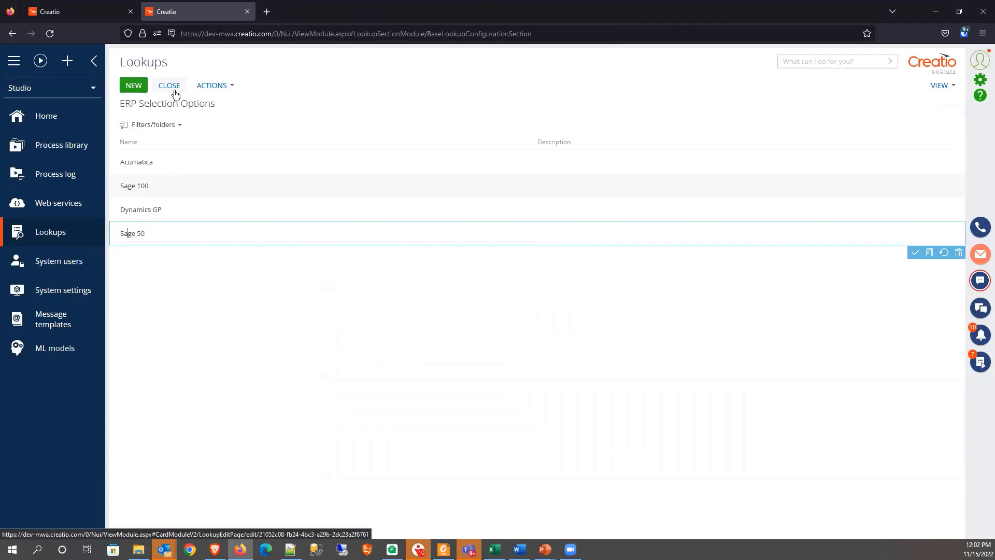
click(915, 254)
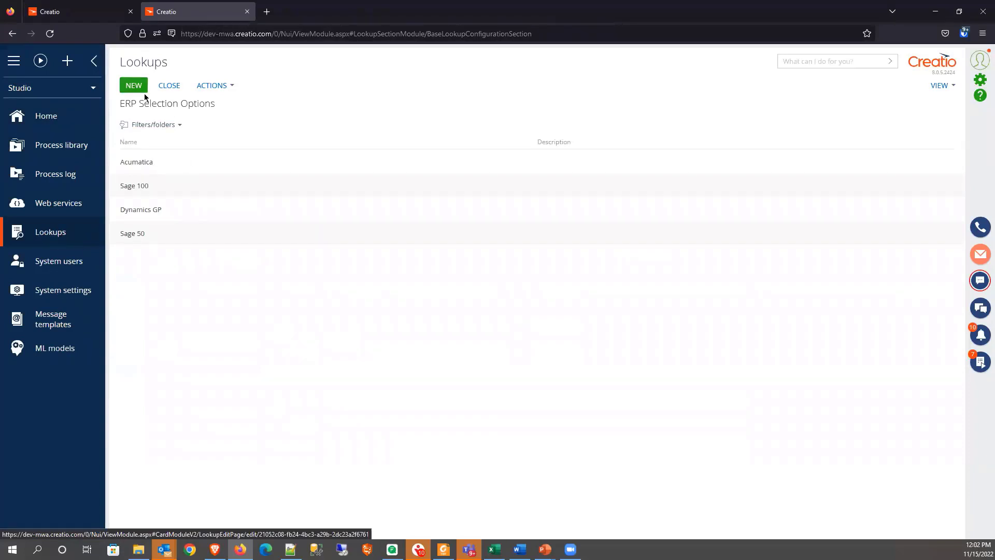
click(169, 85)
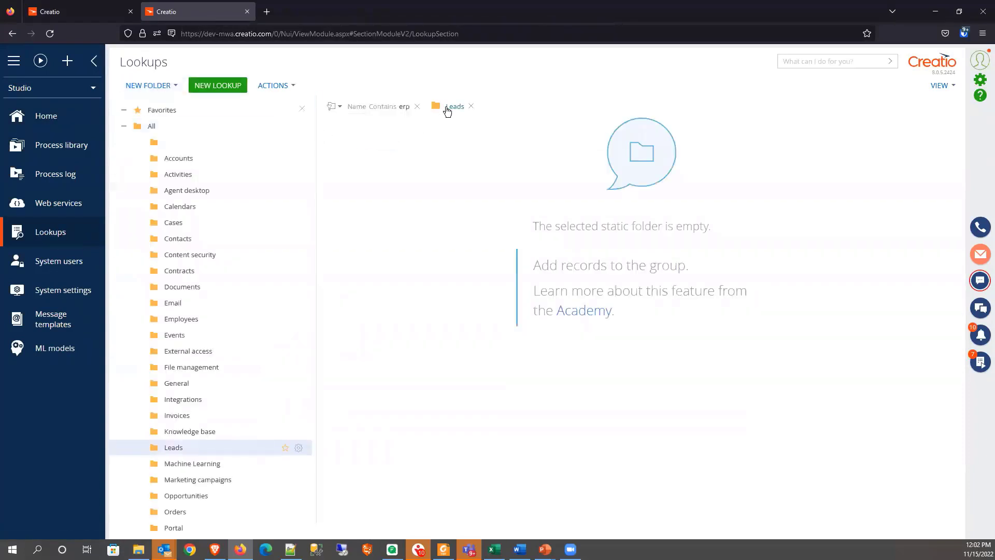
click(470, 107)
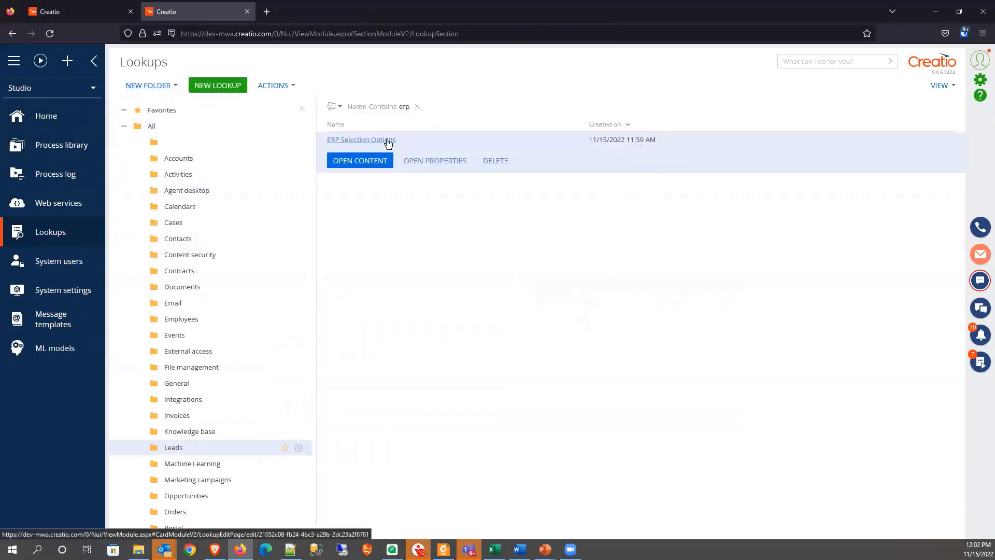
Set RCI Corp's ERP Solution in Use to Acumatica and save the account.
click(61, 15)
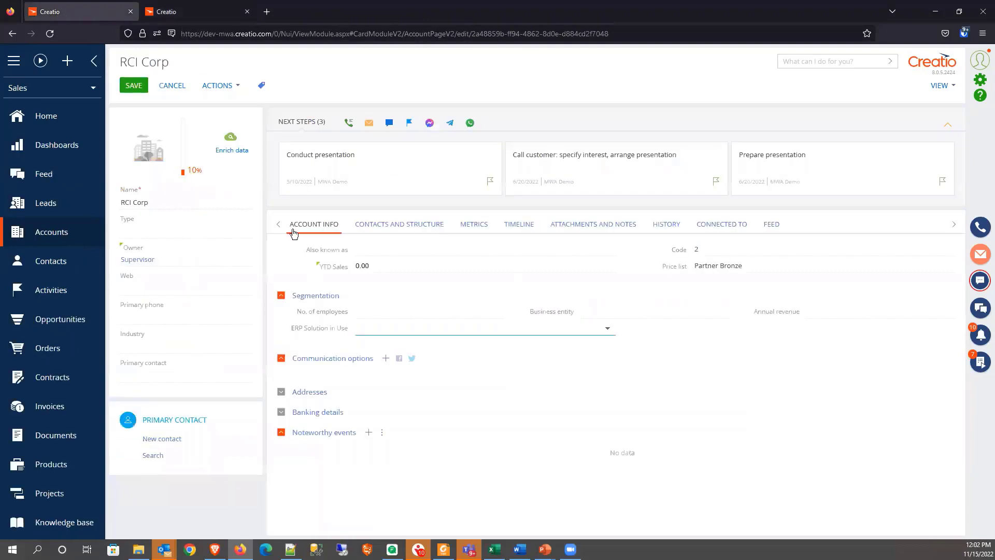
click(607, 328)
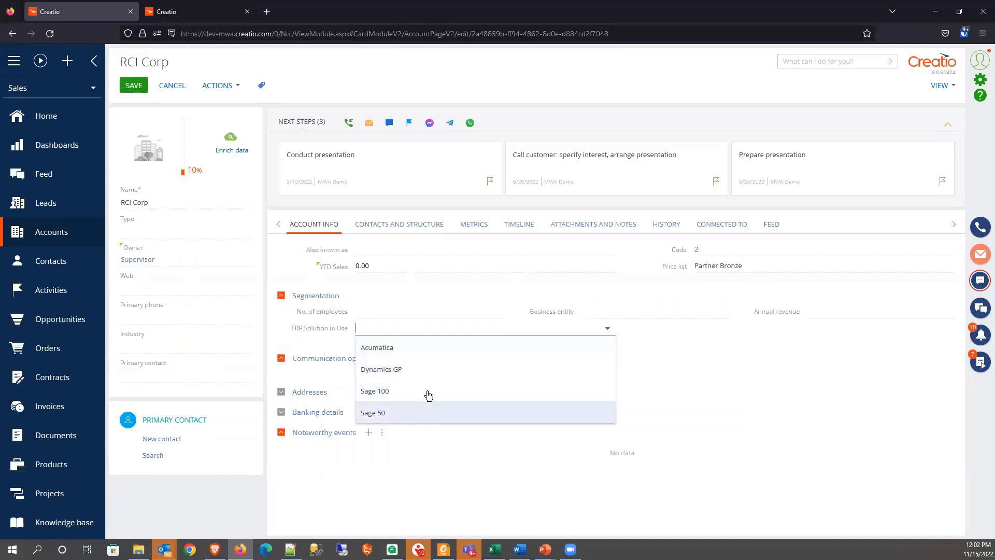
click(428, 348)
click(608, 328)
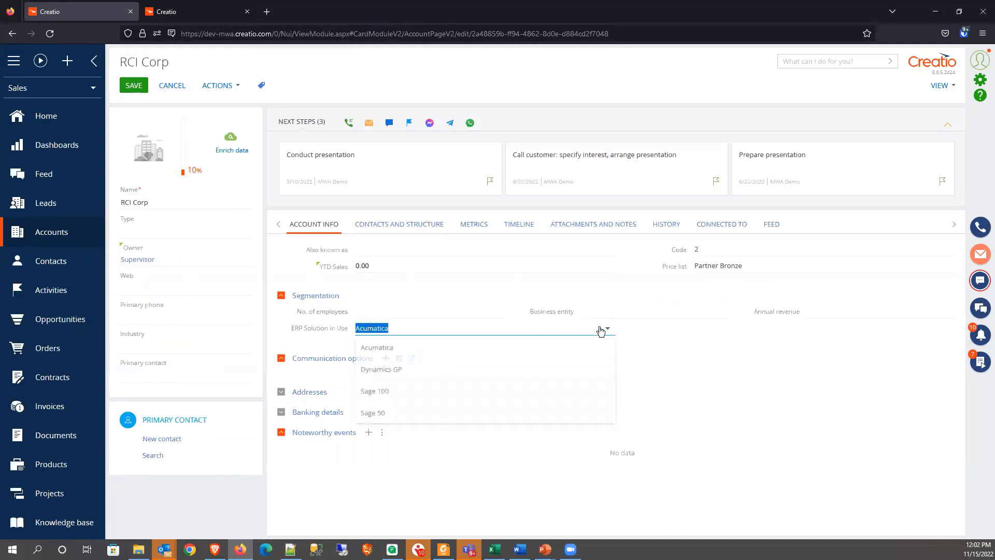
click(643, 340)
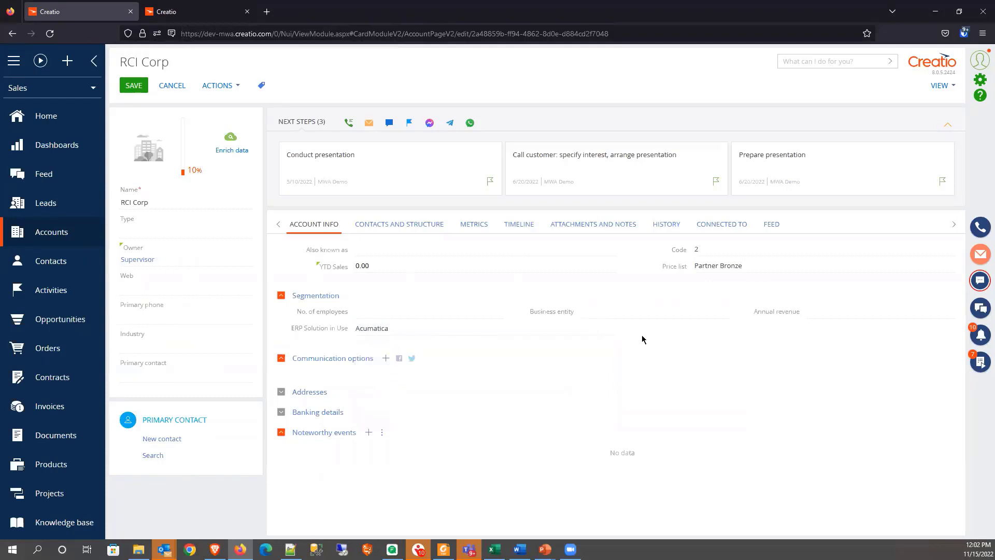
click(608, 330)
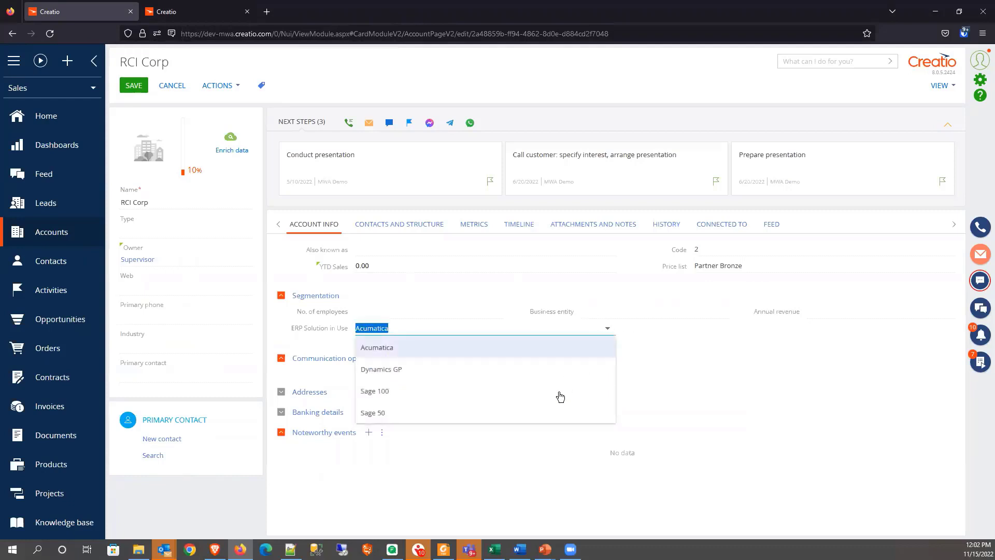
click(537, 354)
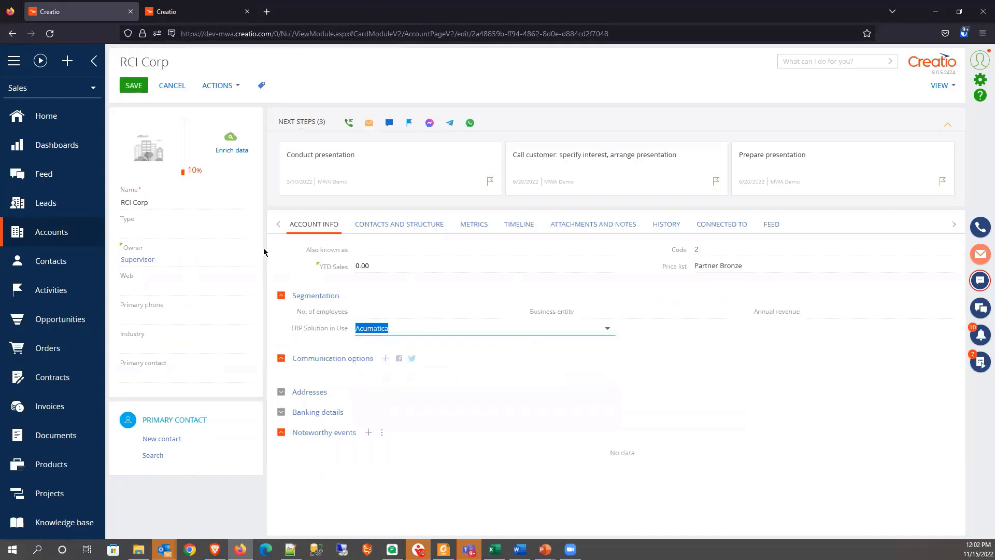
click(128, 86)
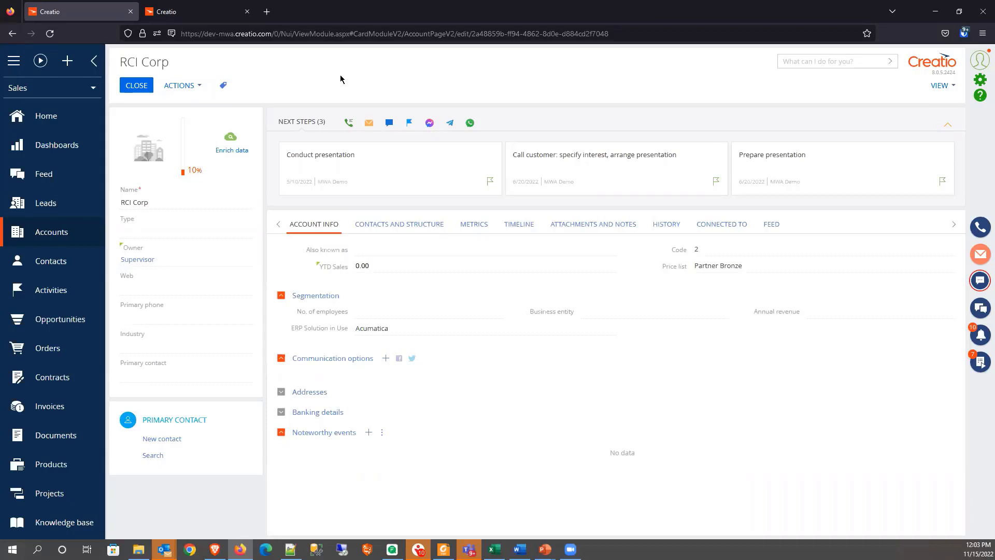
Review the order widgets on the saved account's Metrics tab and go back to its Account info tab.
click(473, 227)
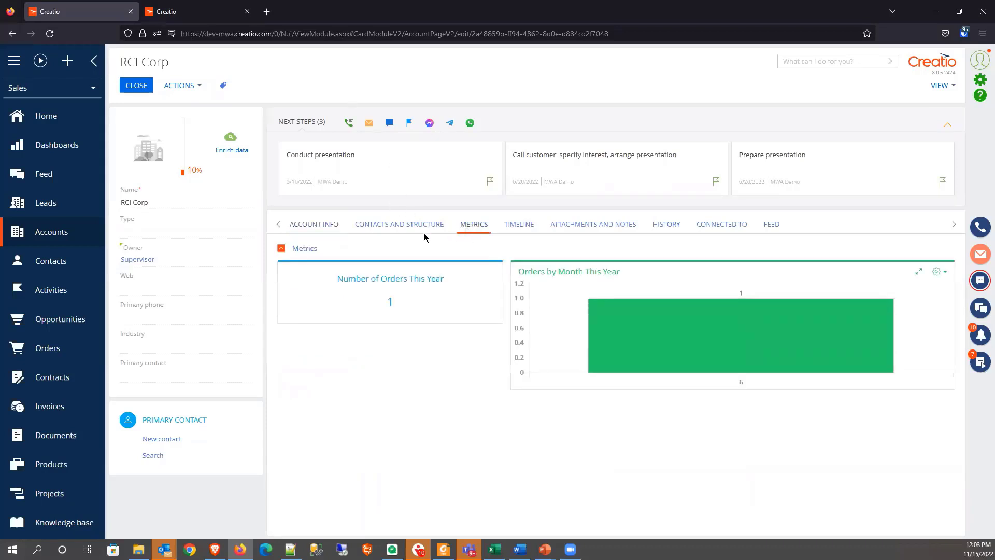
click(320, 227)
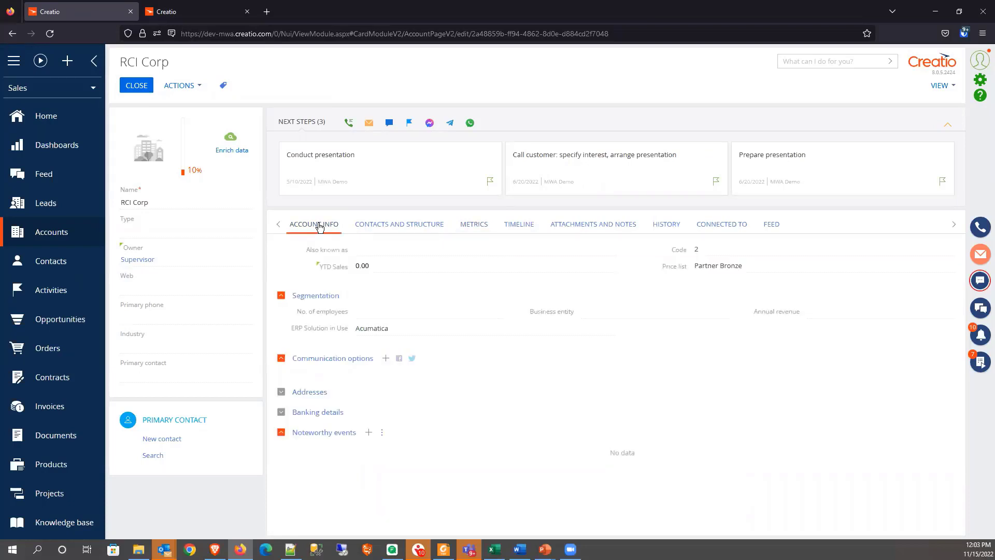